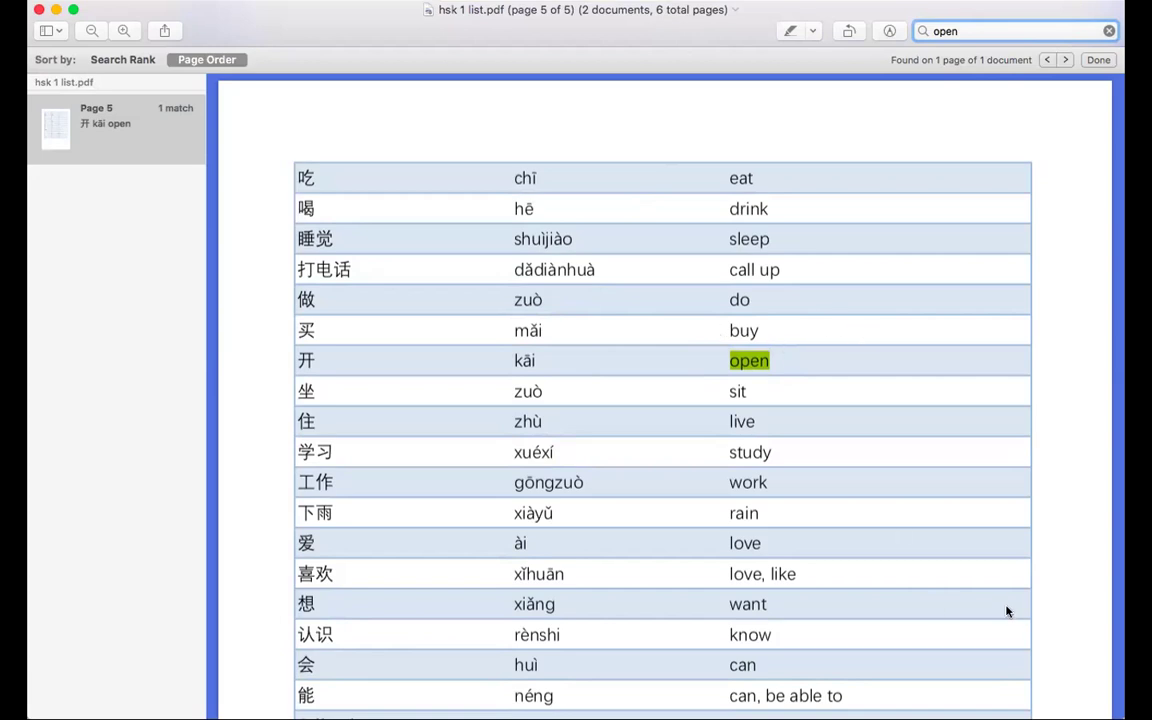
- Switch to Google Translate in the browser, enter 开车 (kai che) as the source text and translate it into English
key("super+Tab")
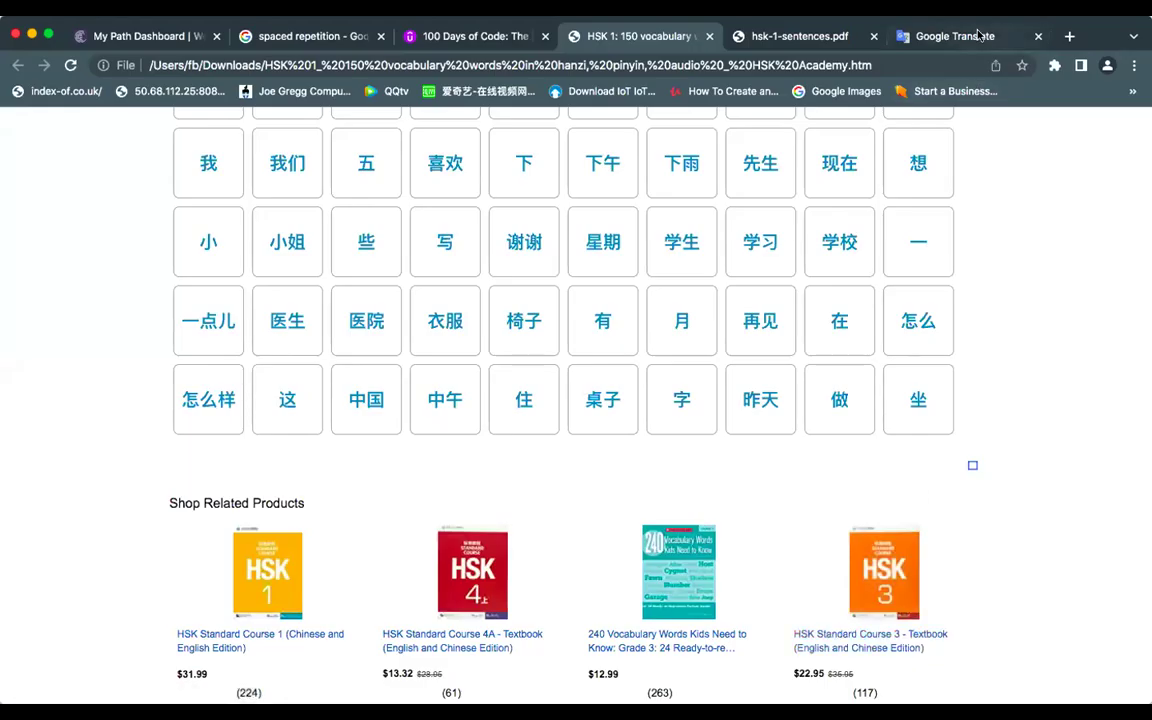
left_click(888, 36)
left_click(549, 287)
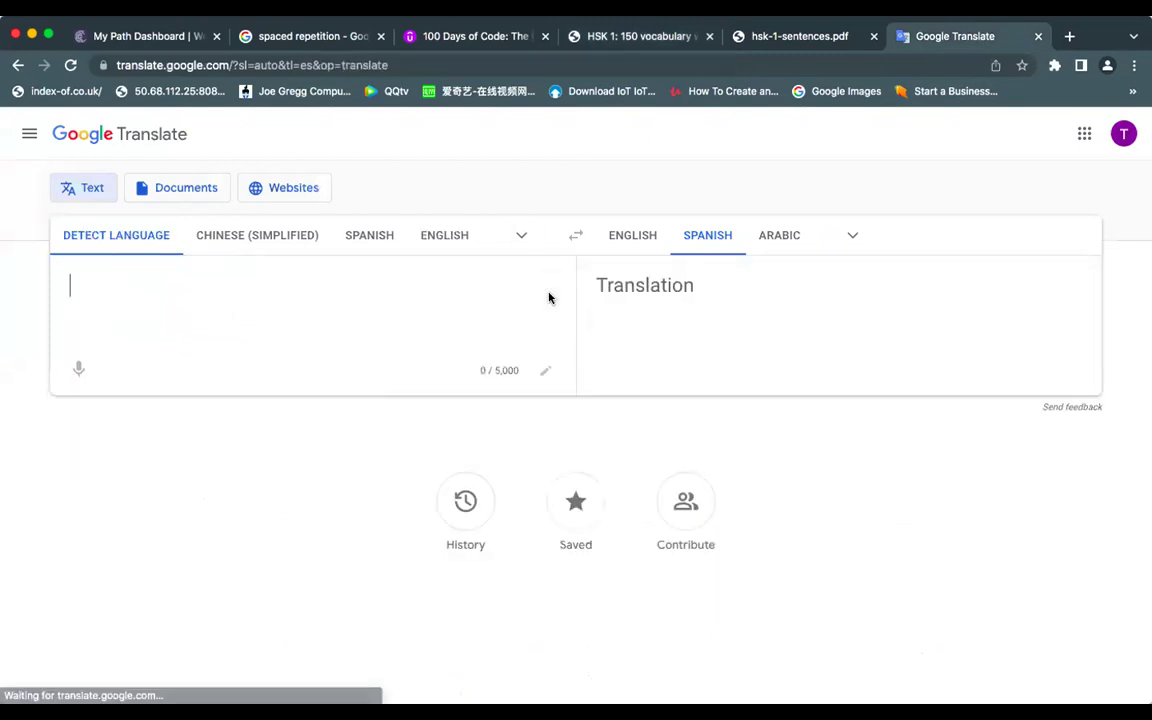
type("kai")
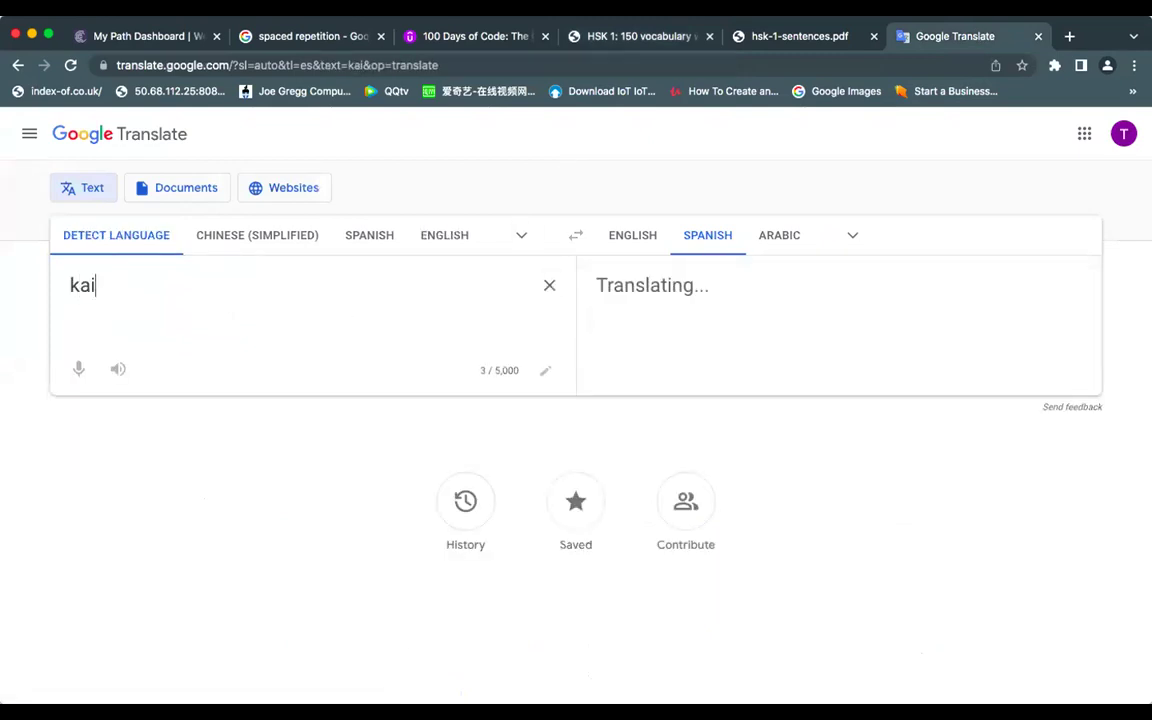
left_click(549, 285)
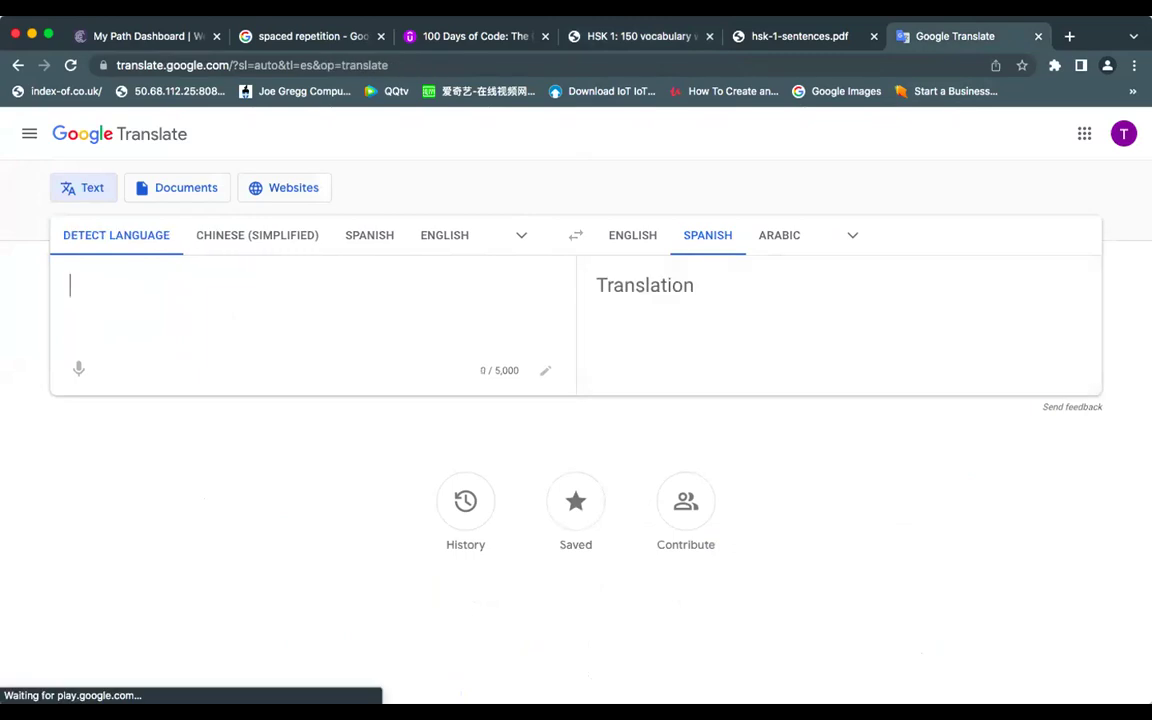
type("kai che")
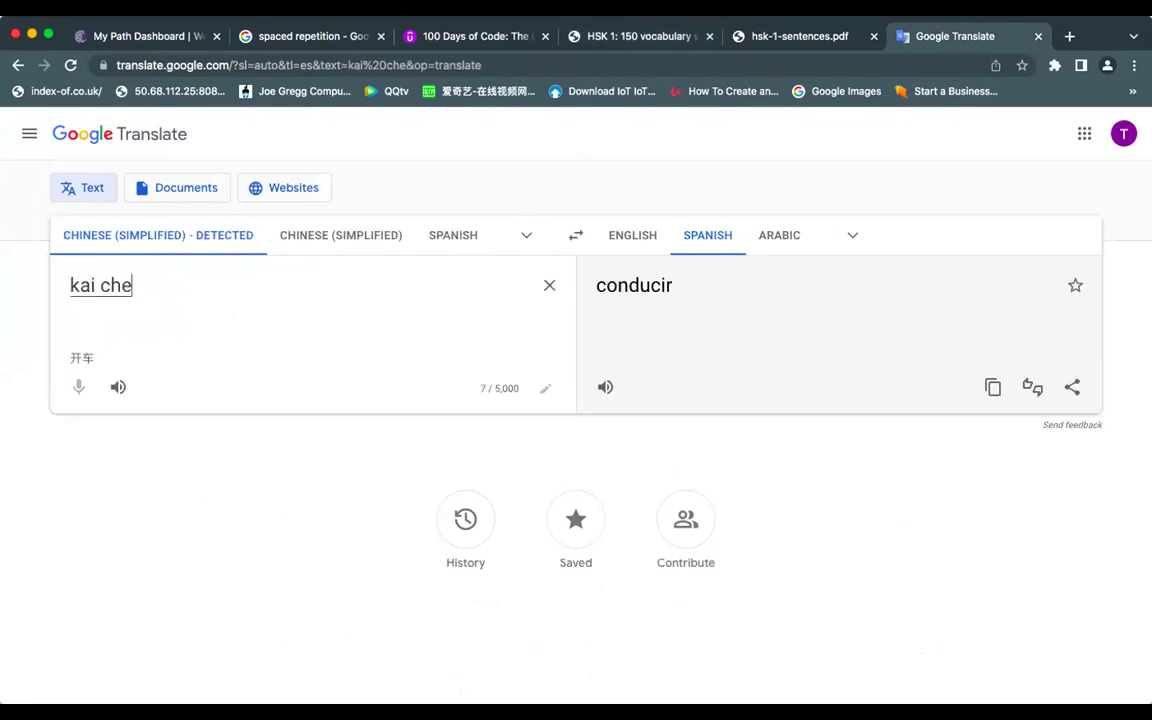
type("开车慢点")
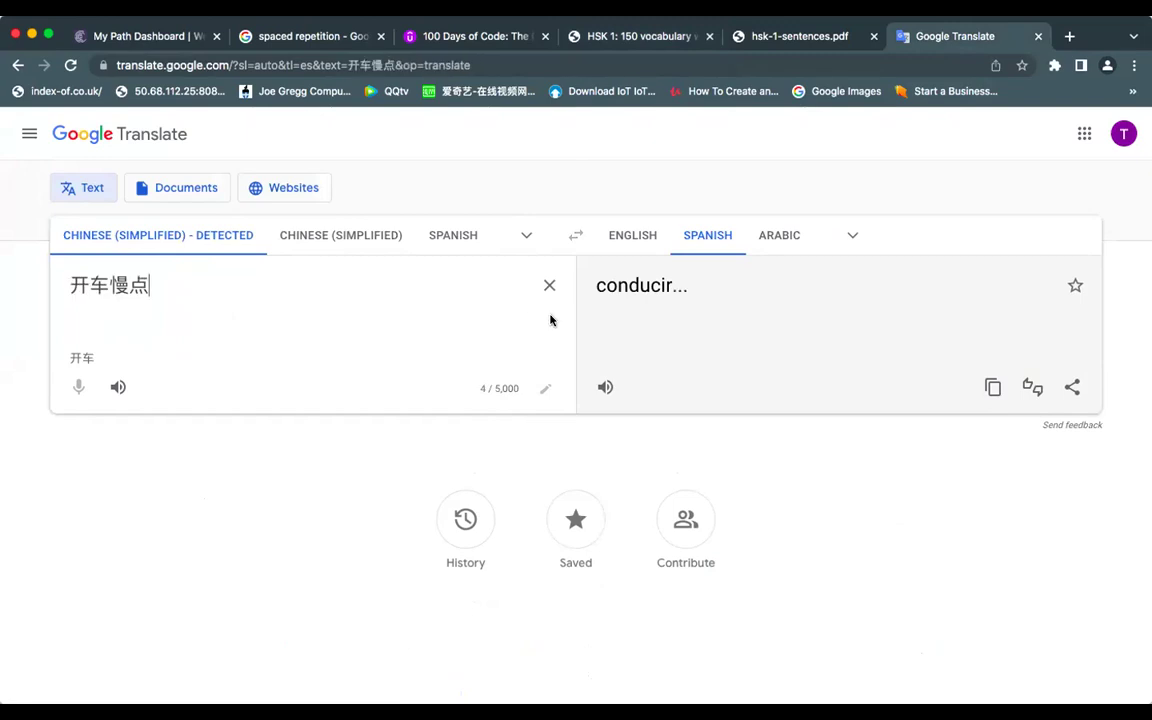
key("BackSpace")
key("BackSpace")
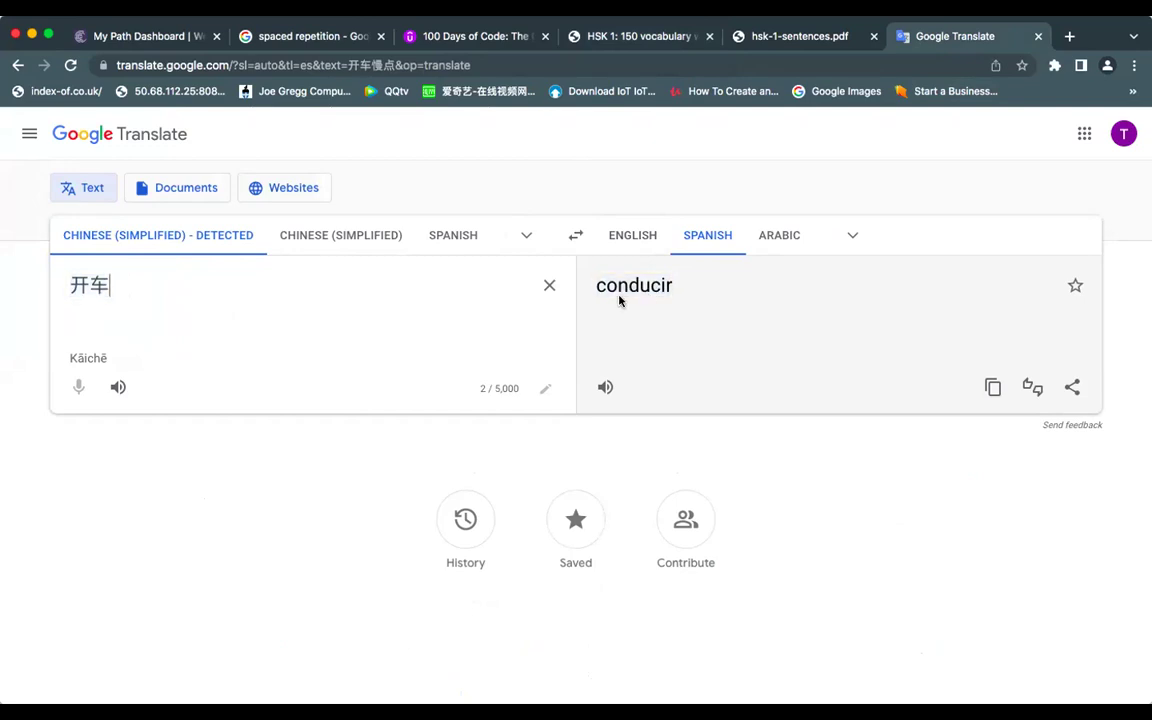
left_click(642, 237)
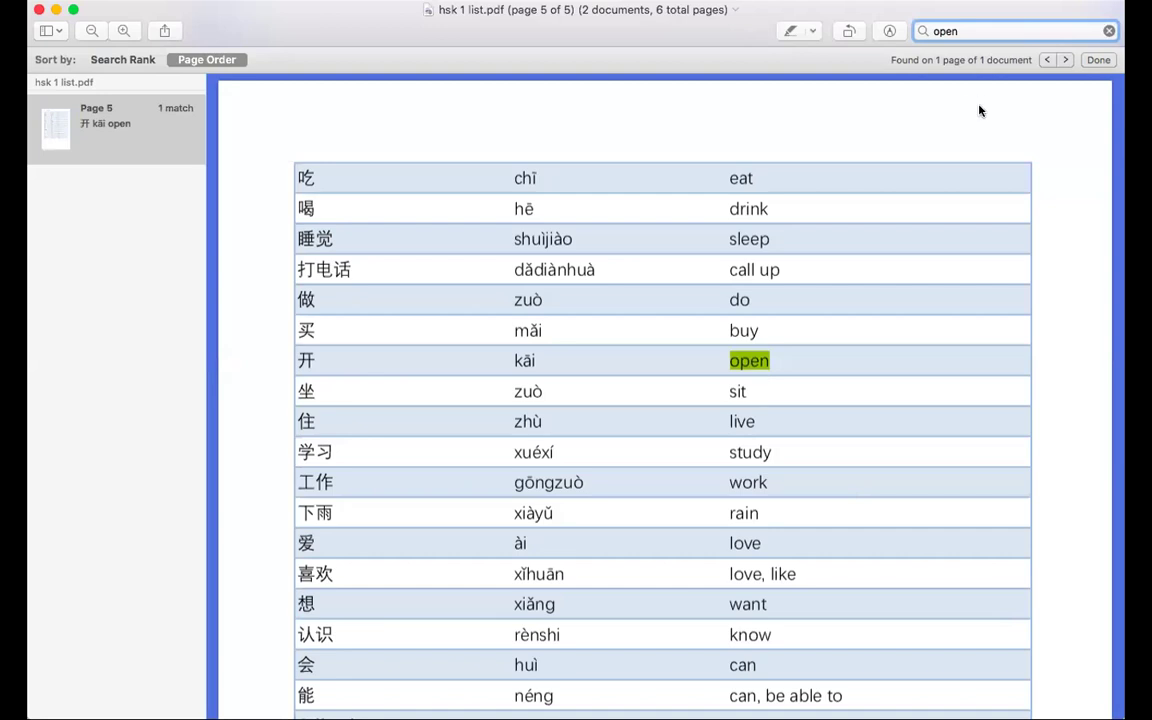
- Switch to the HSK 1 vocabulary list PDF and search it for "there"
key("super+a")
type("the")
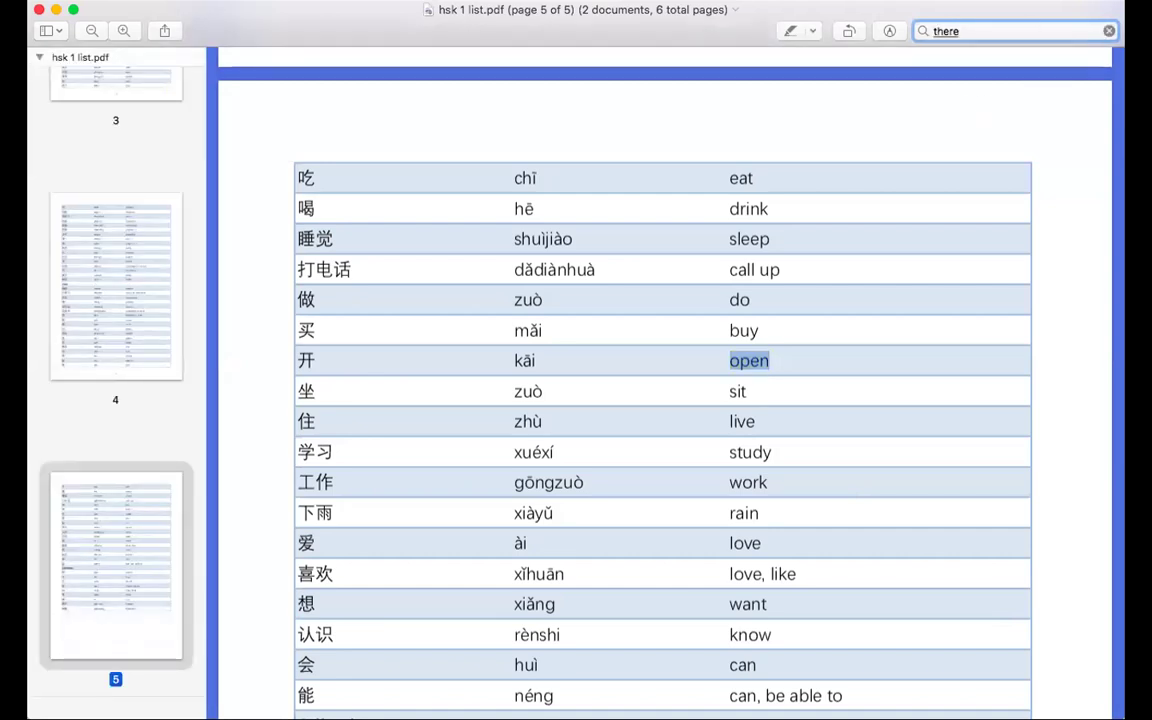
type("re")
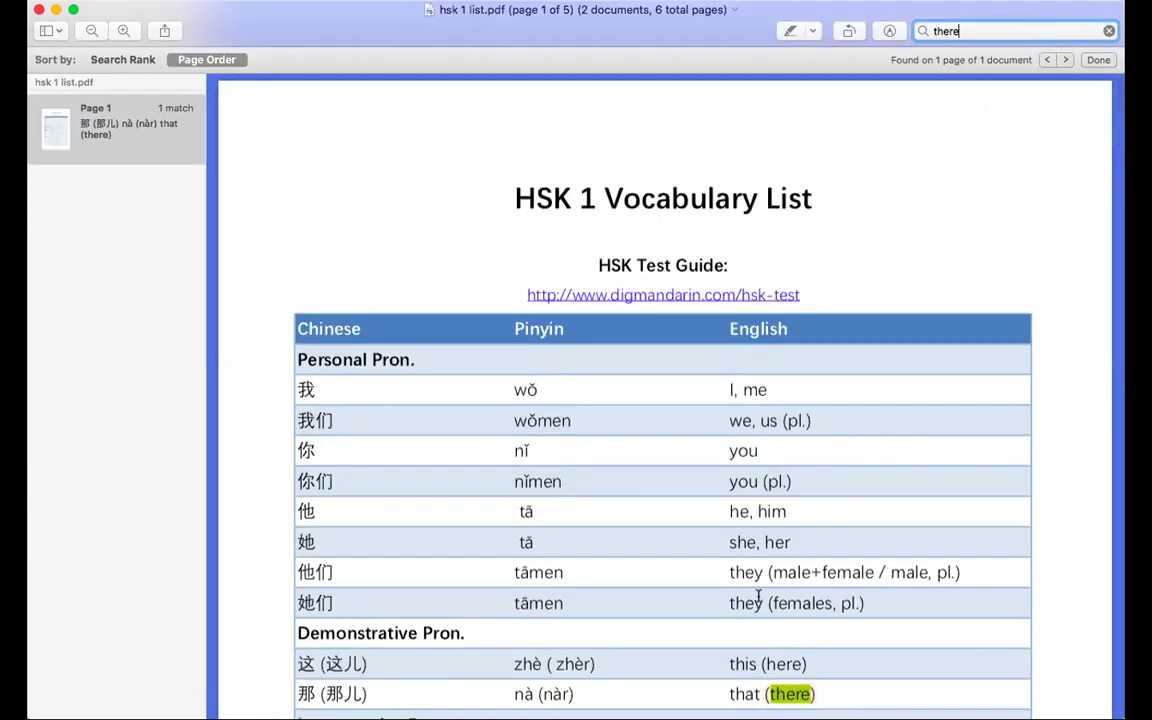
- Examine the demonstrative and interrogative pronoun entries 那 (那儿) and 哪 (哪儿), comparing their characters and pinyin
scroll(758, 597, "down", 3)
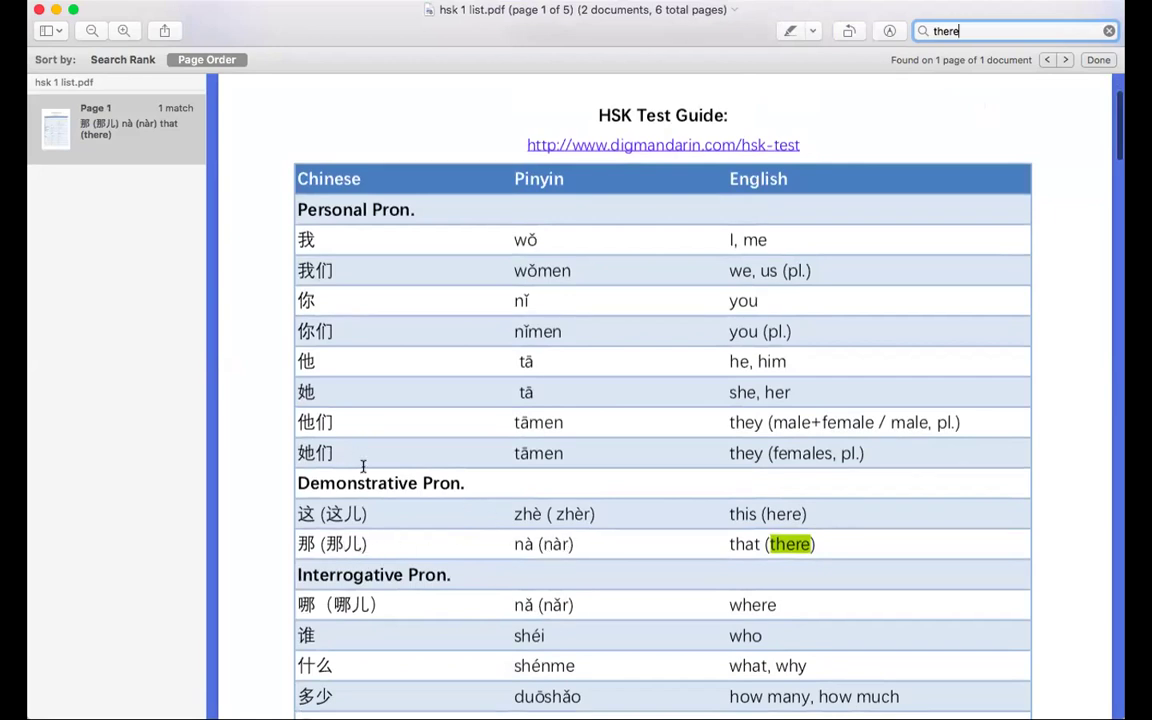
scroll(360, 468, "down", 3)
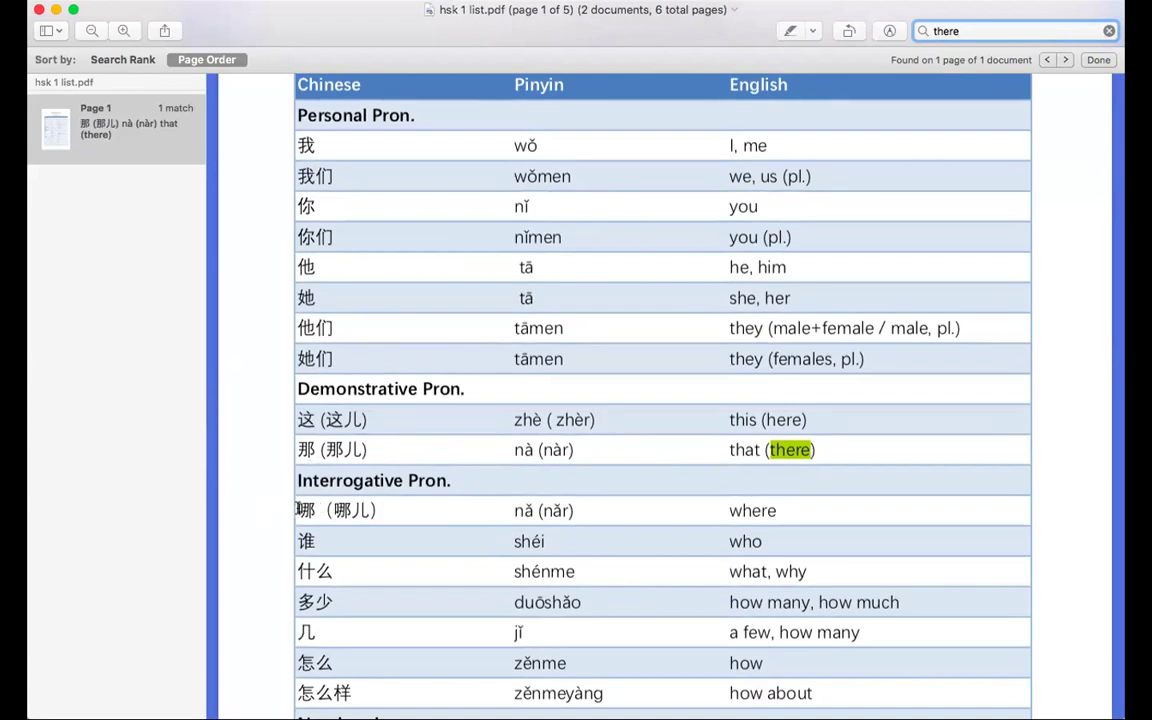
scroll(320, 449, "up", 3)
scroll(320, 449, "up", 2)
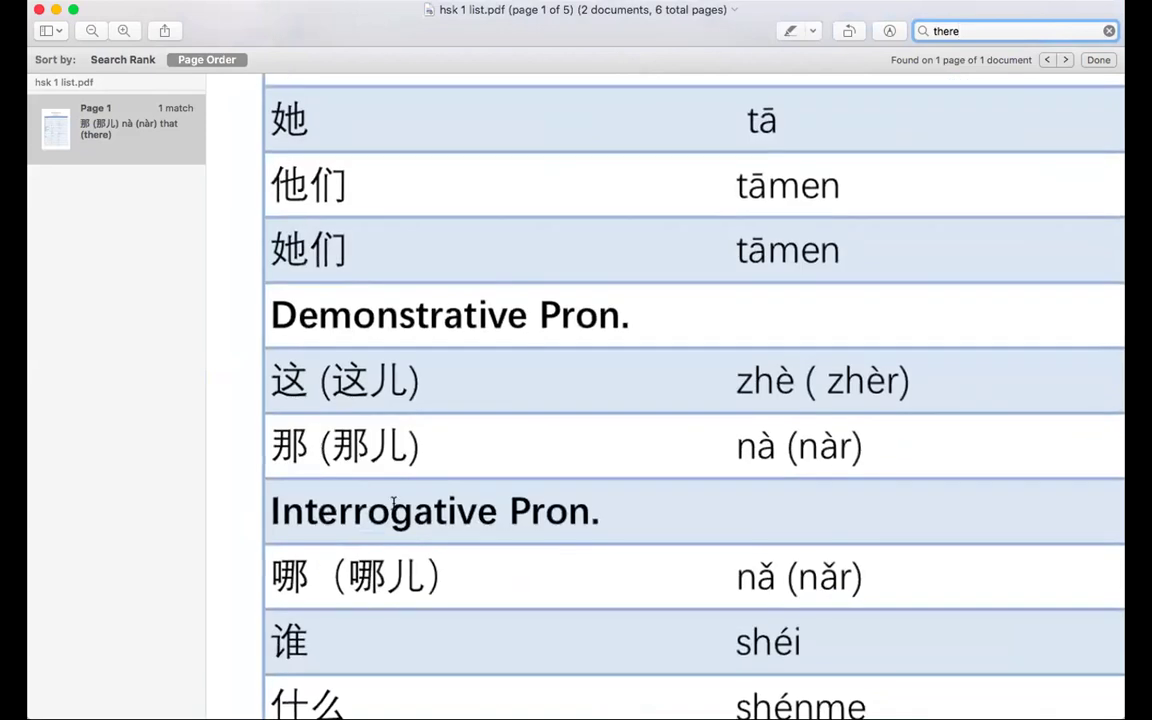
scroll(325, 490, "down", 2)
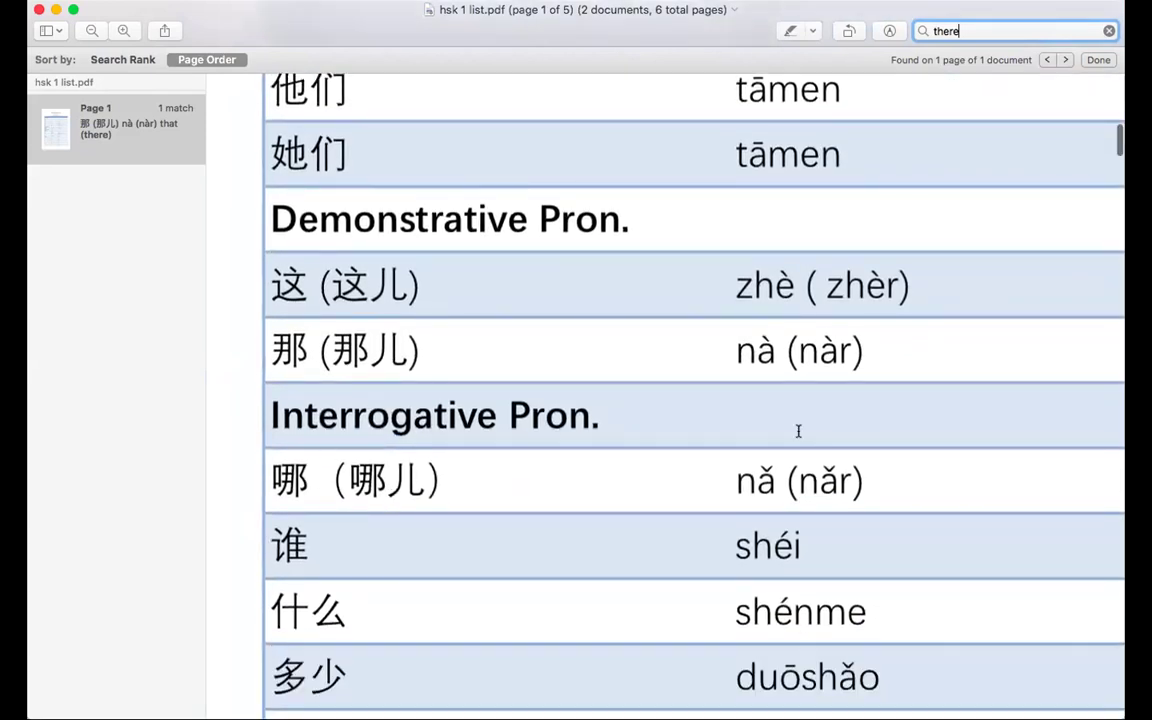
scroll(854, 417, "right", 5)
scroll(854, 417, "down", 3)
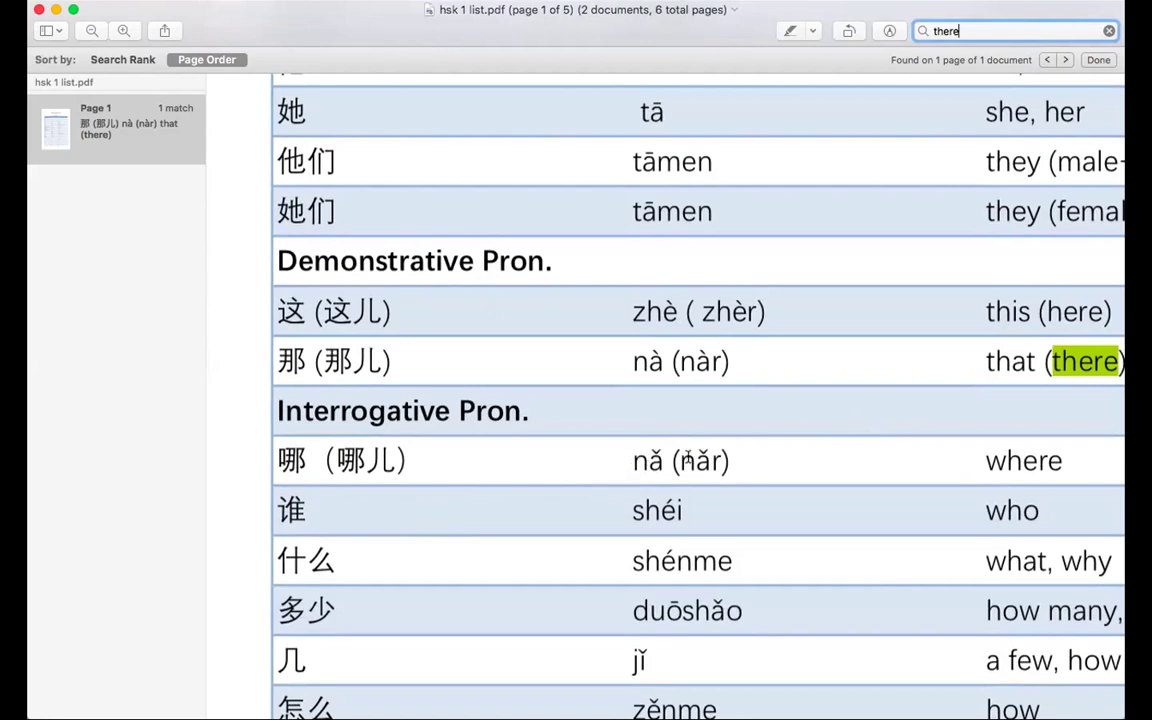
scroll(660, 462, "down", 1)
scroll(670, 462, "down", 1)
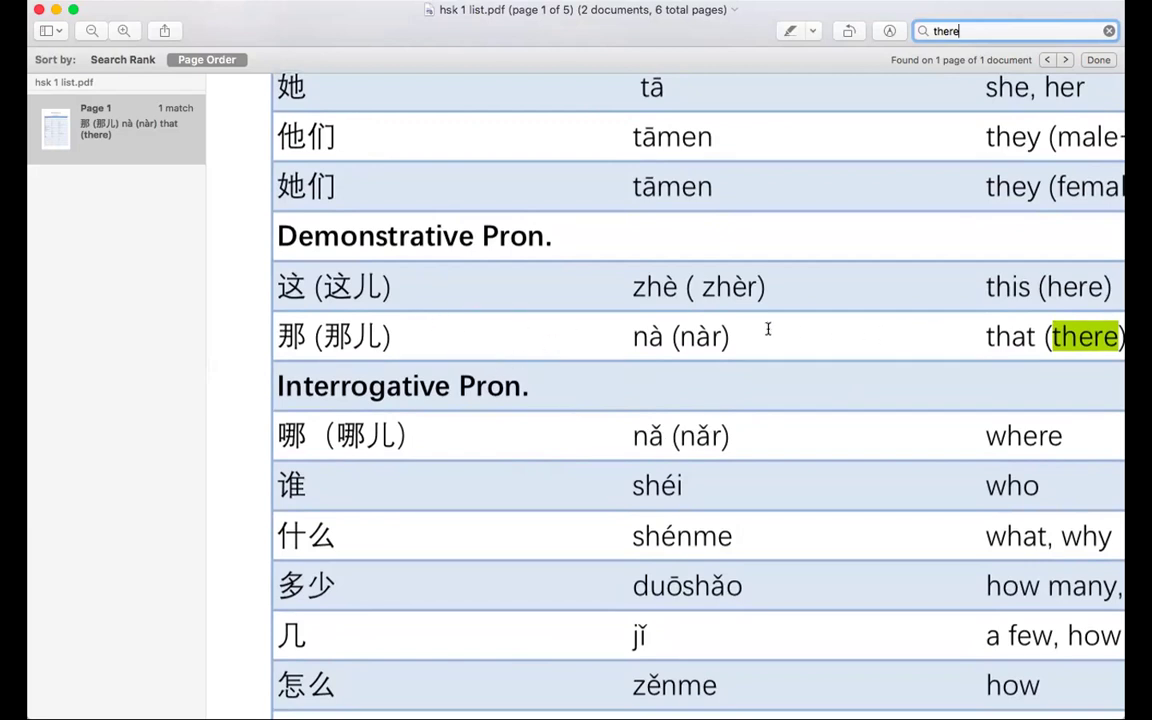
left_click(636, 312)
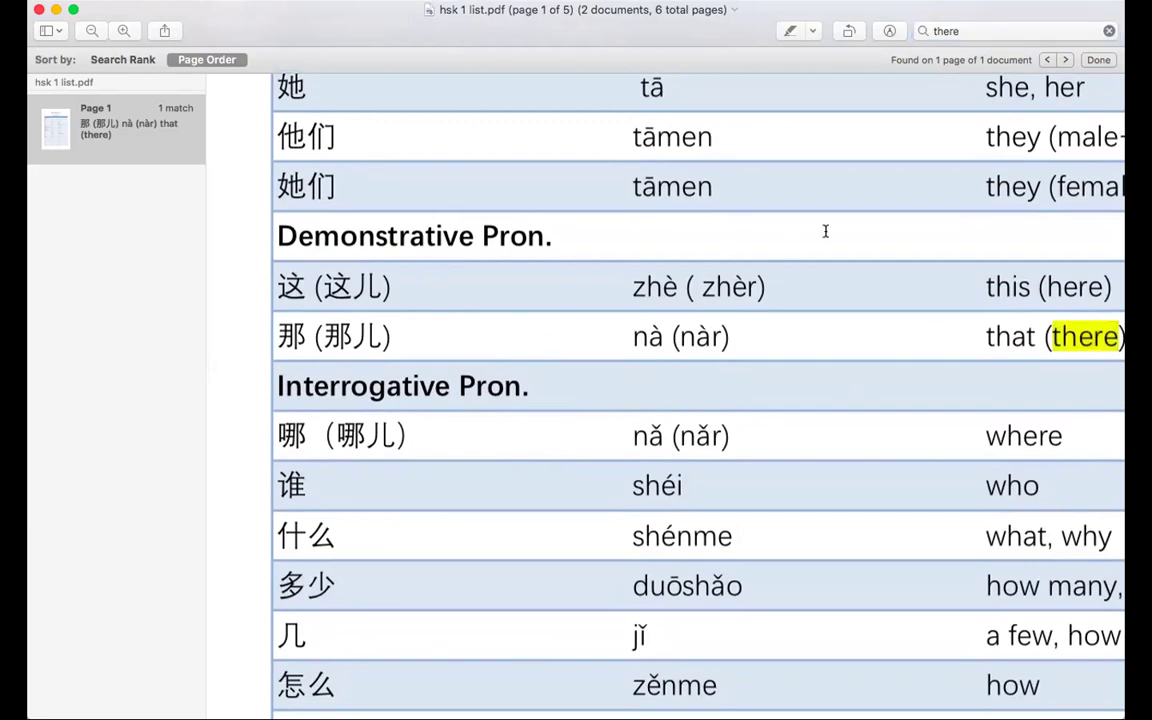
scroll(825, 231, "down", 3)
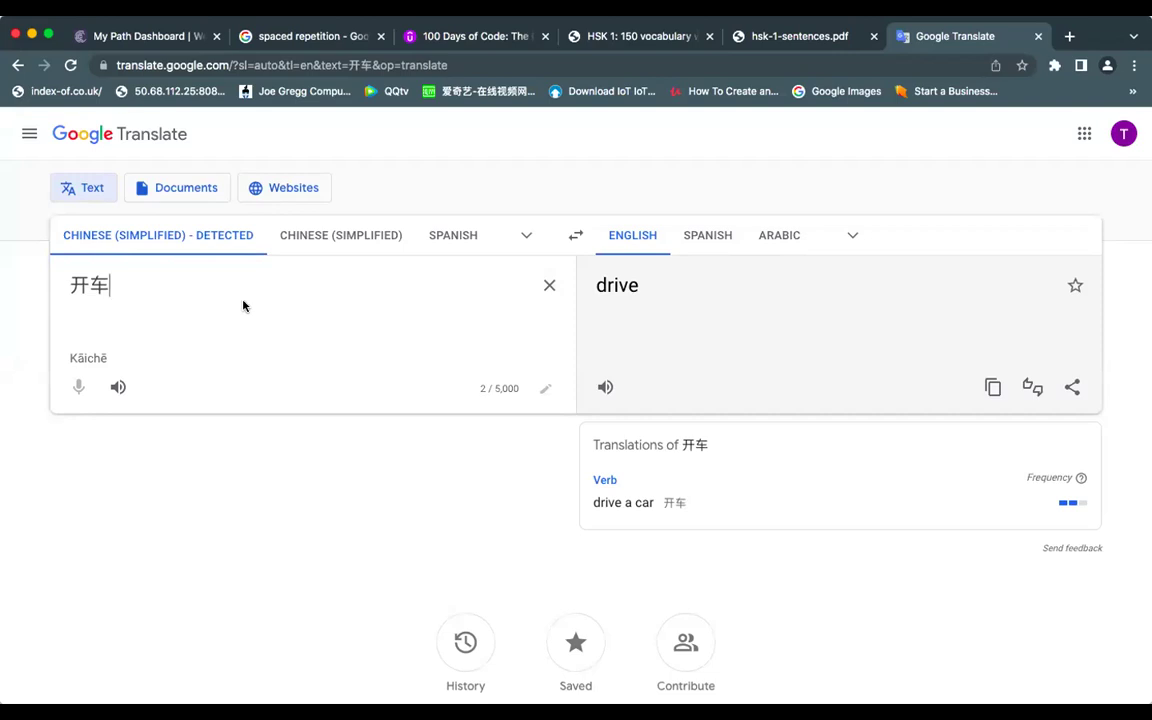
- Switch to Google Translate and add 那 on a new line below 开车 and 我们 on a line above it
key("Return")
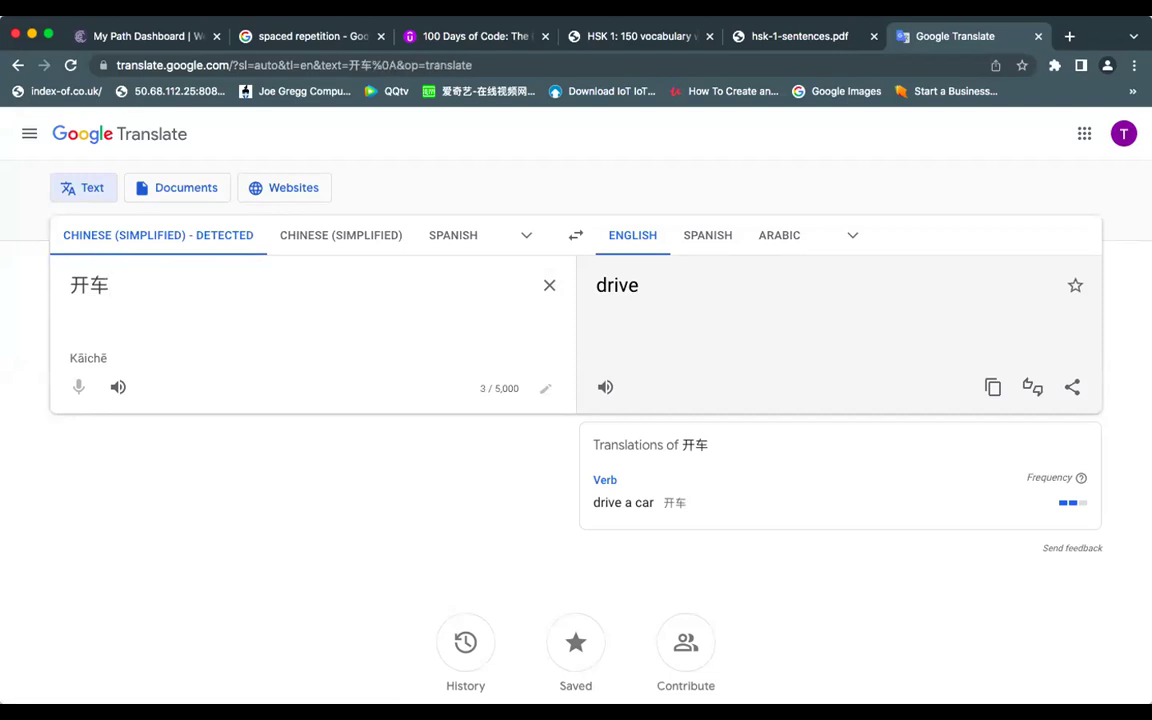
type("na")
key("space")
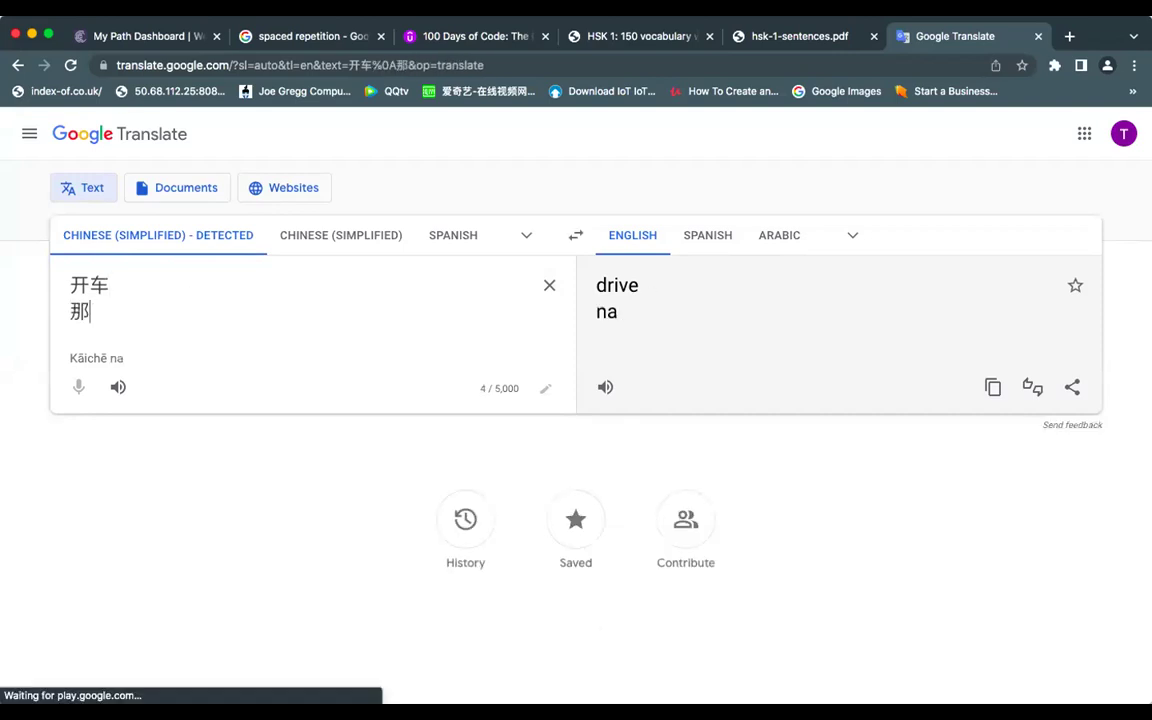
key("Left")
key("Return")
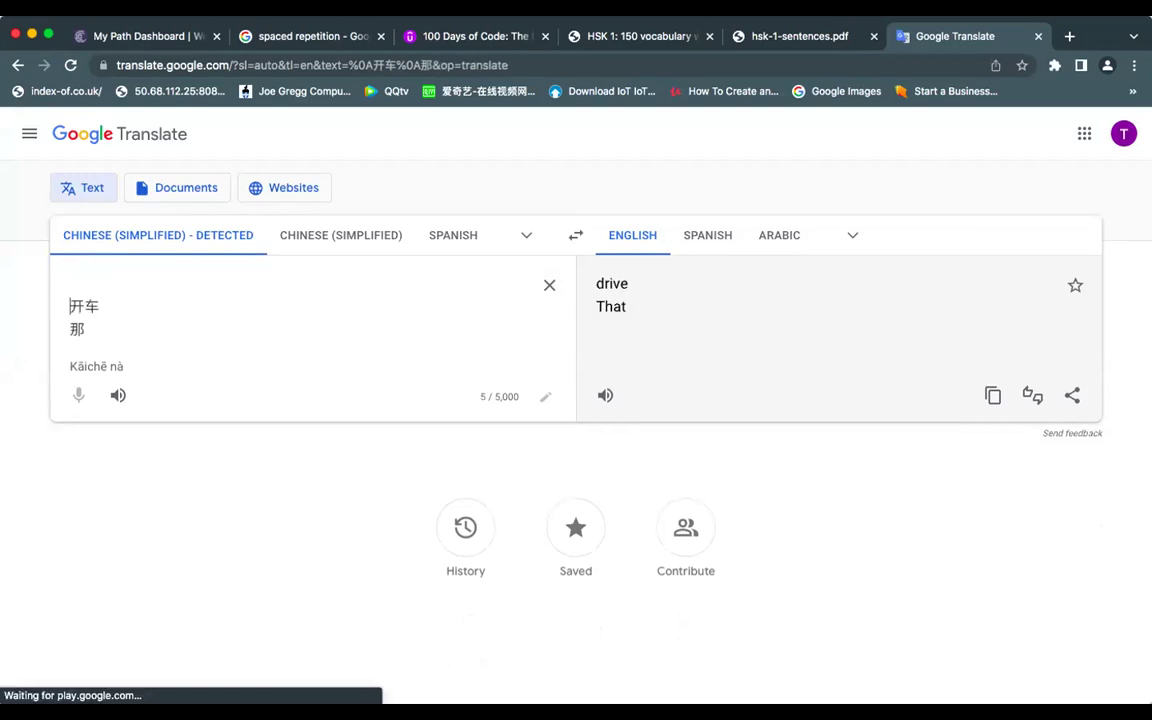
key("Up")
type("wo men")
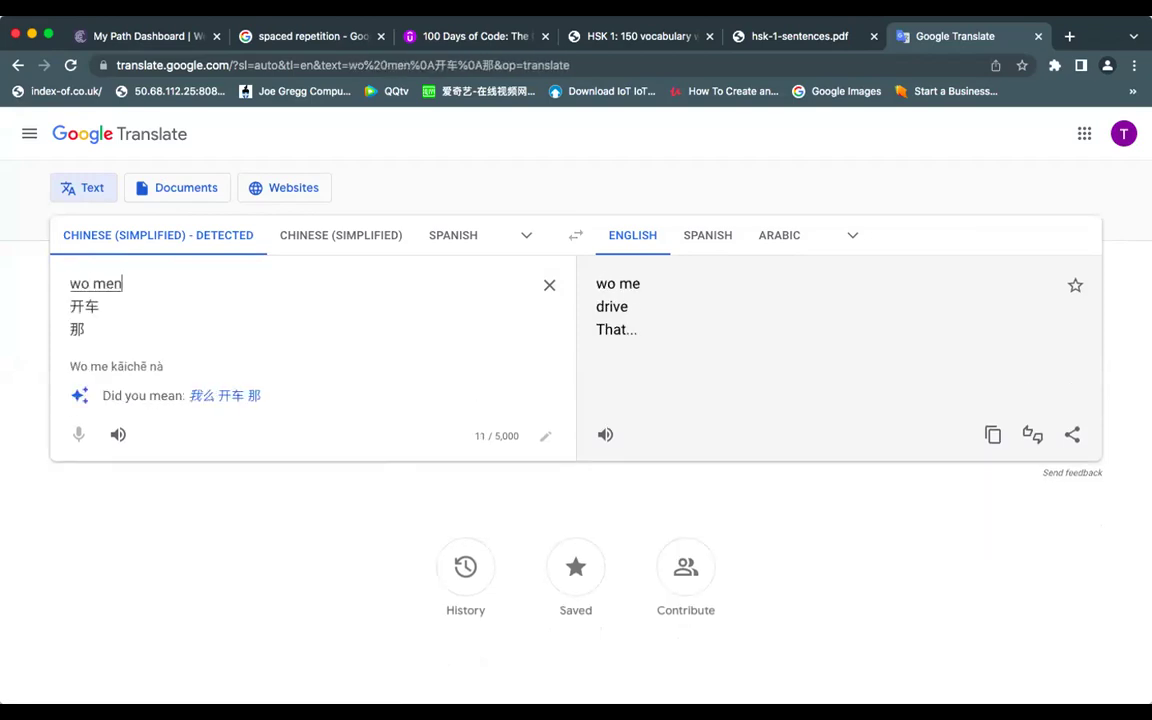
key("space")
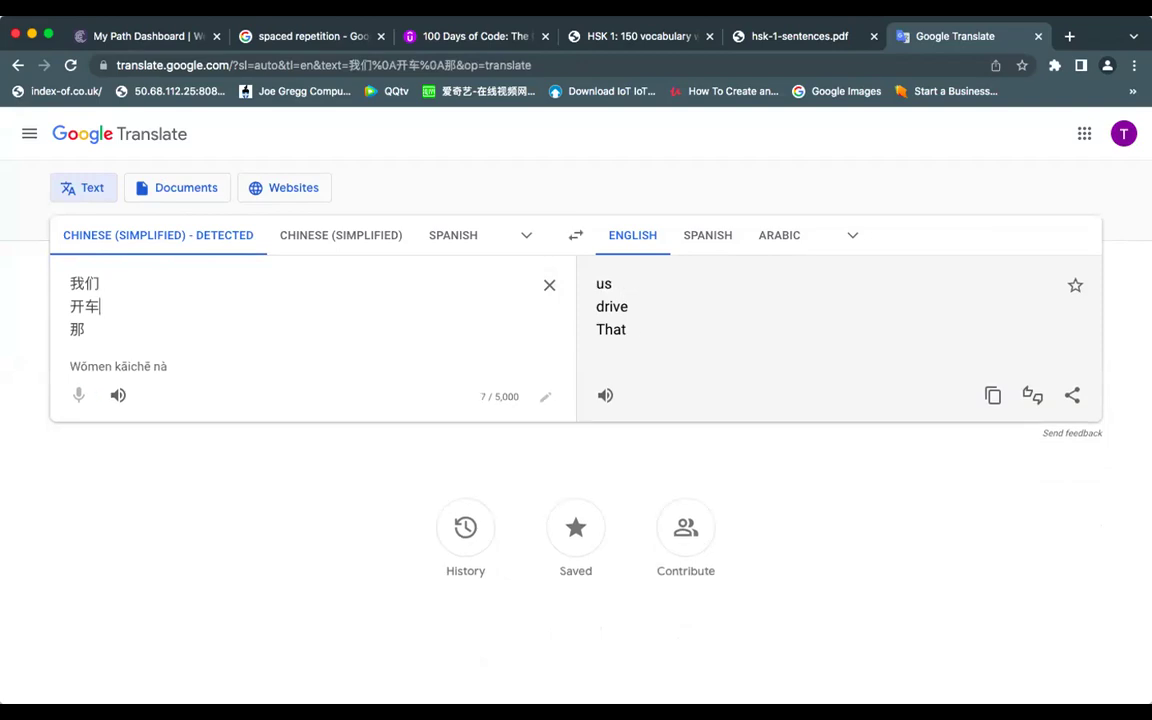
- Join the three source lines into the single sentence 我们开车那
key("BackSpace")
key("End")
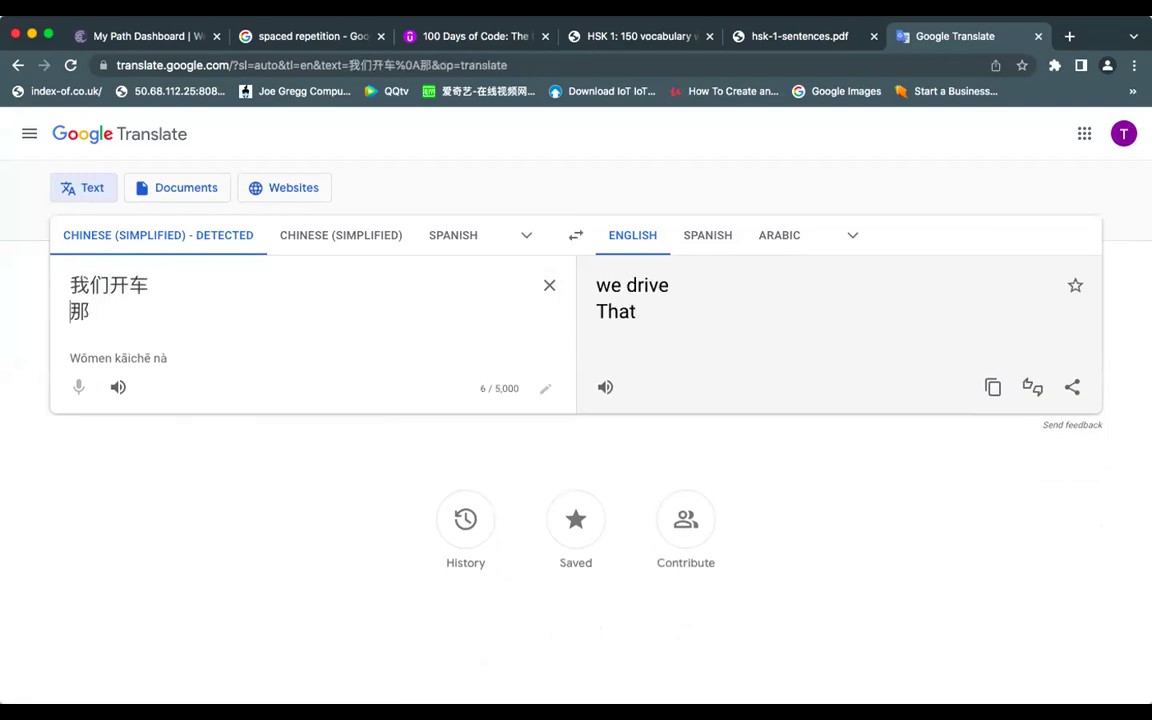
key("Delete")
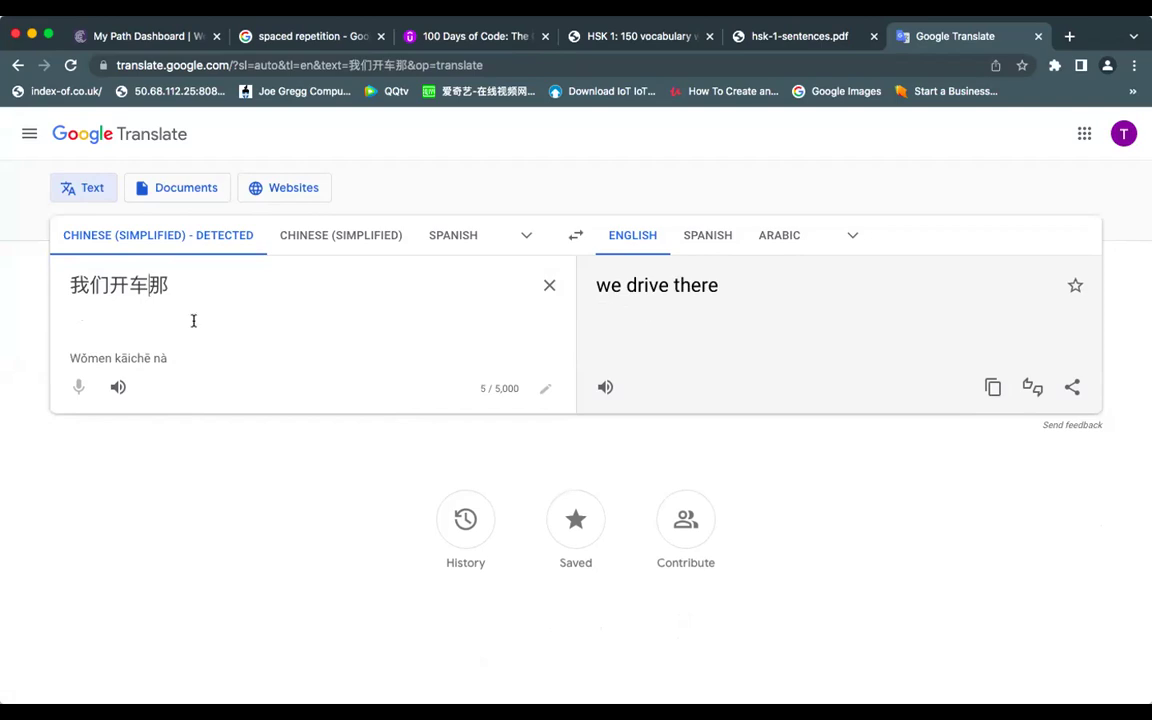
- Try spaces between 我们, 开车 and 那 and Spanish as the target language, restoring the unspaced sentence and English
left_click(104, 287)
left_click(154, 287)
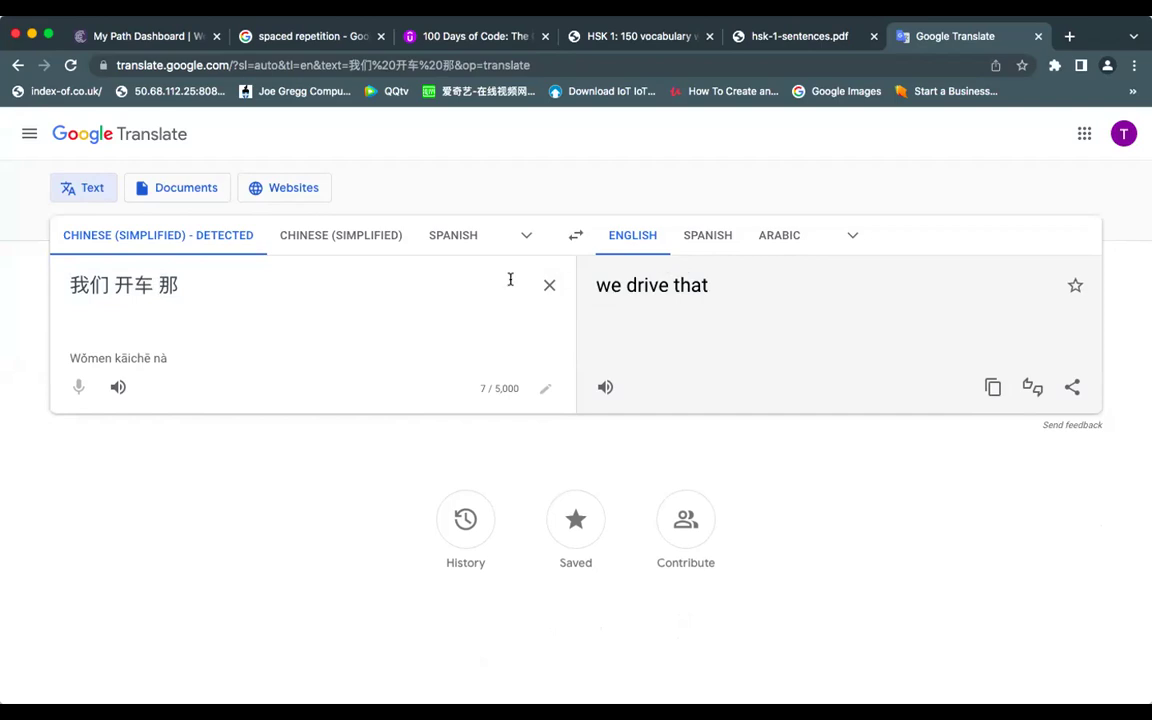
key("BackSpace")
left_click(115, 286)
key("BackSpace")
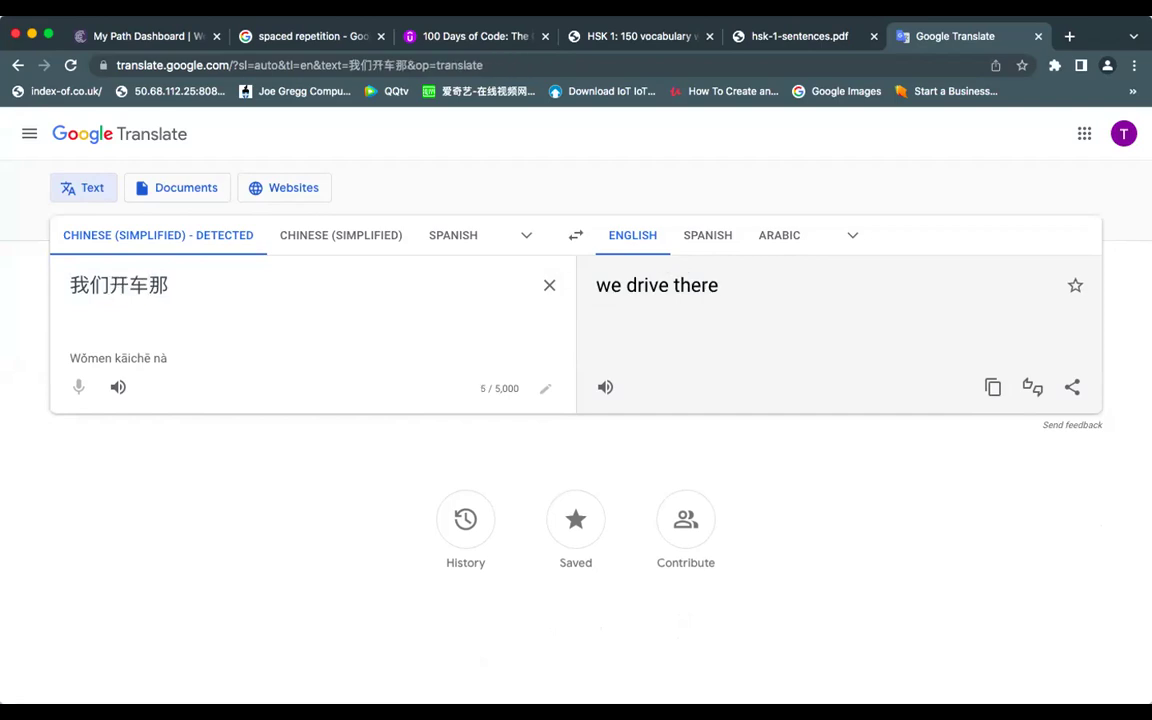
left_click(715, 247)
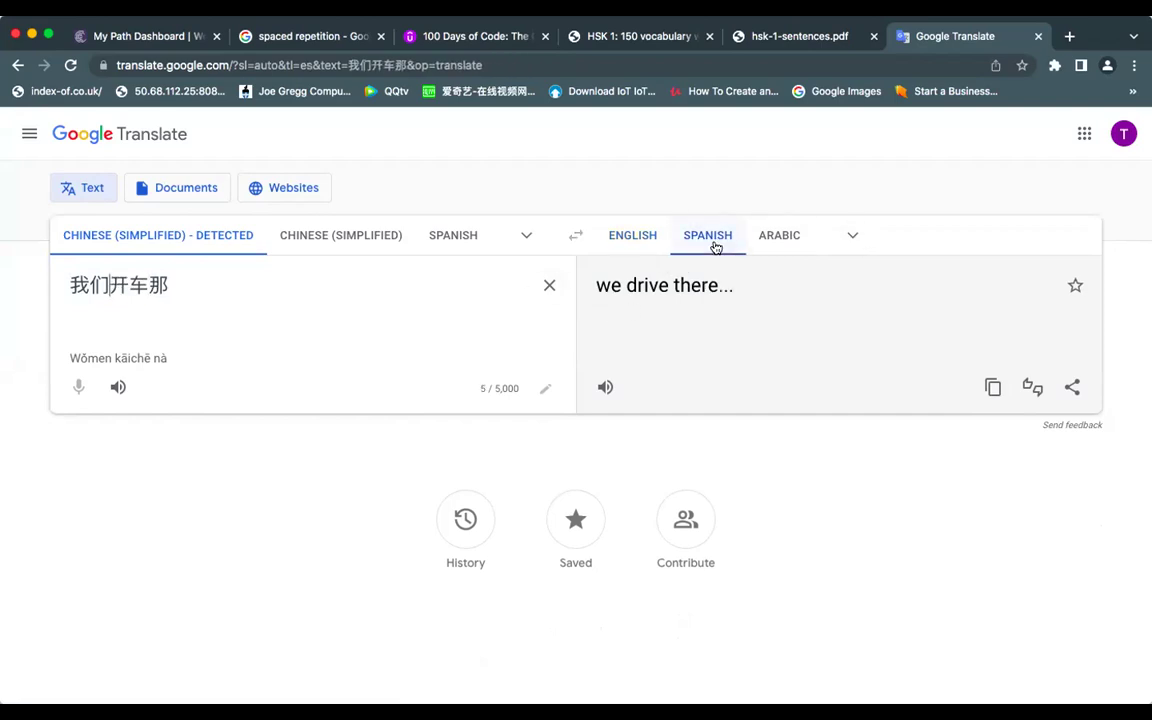
left_click(645, 245)
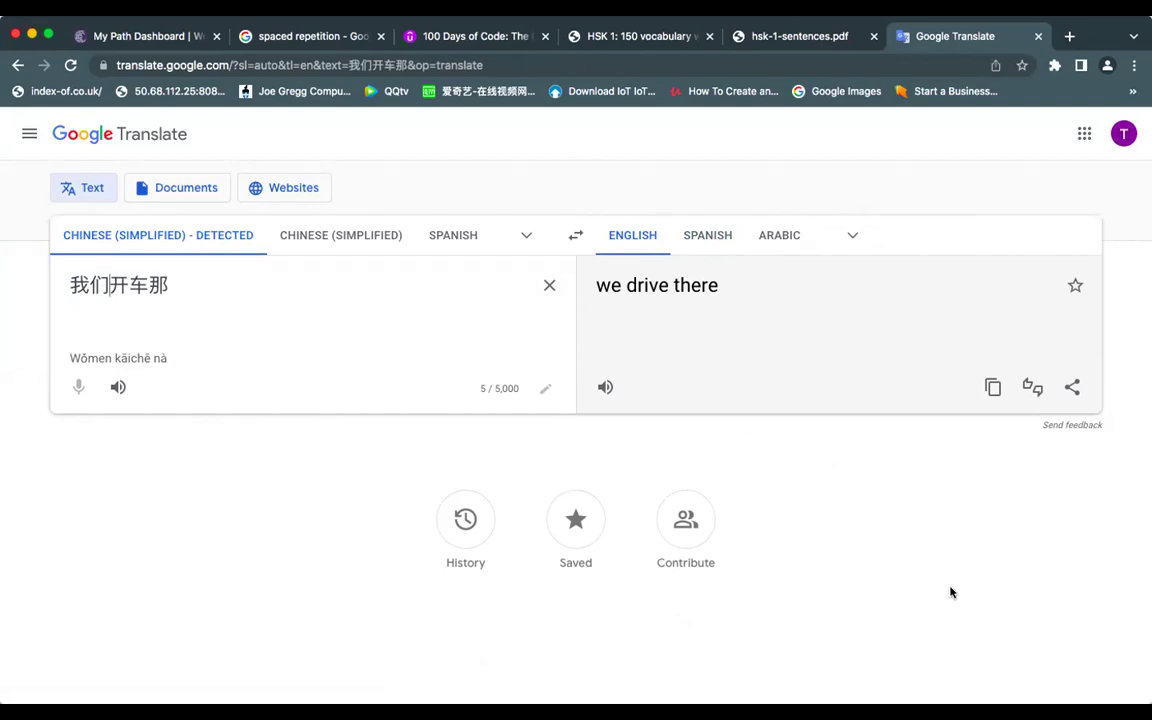
- Switch to the HSK 1 vocabulary list PDF and search it for "will"
key("super+Tab")
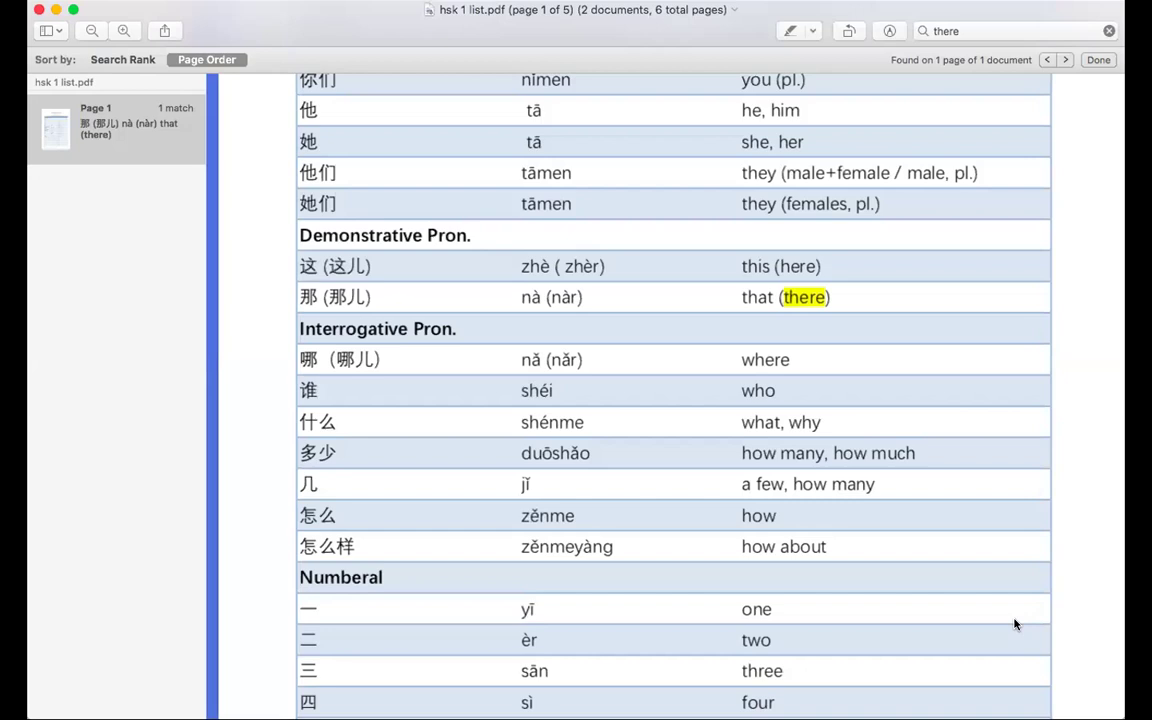
left_click(1033, 33)
key("BackSpace")
key("BackSpace")
key("BackSpace")
key("BackSpace")
key("BackSpace")
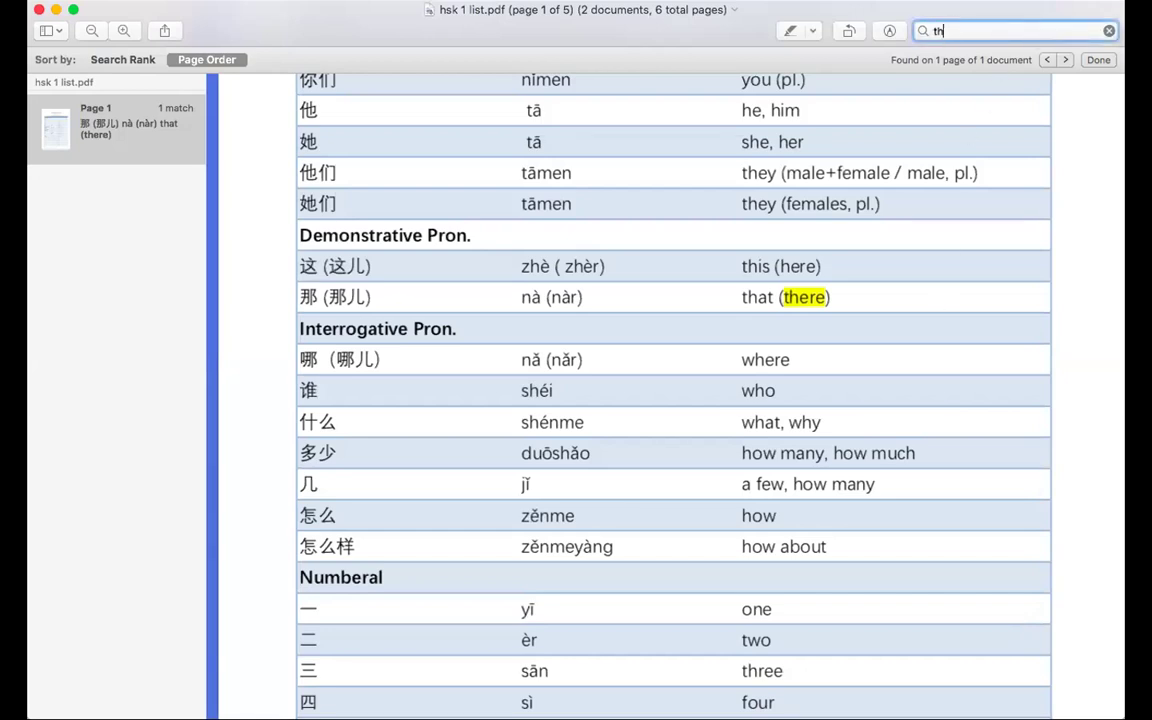
type("wil")
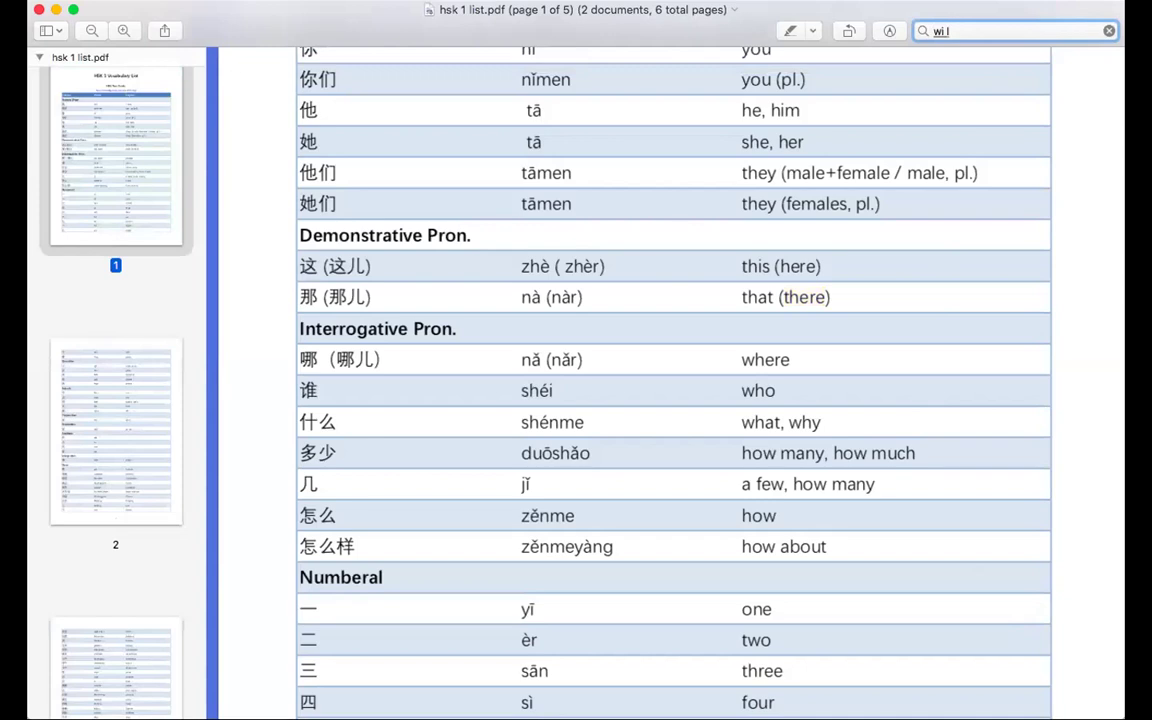
key("BackSpace")
key("BackSpace")
key("BackSpace")
type("wil")
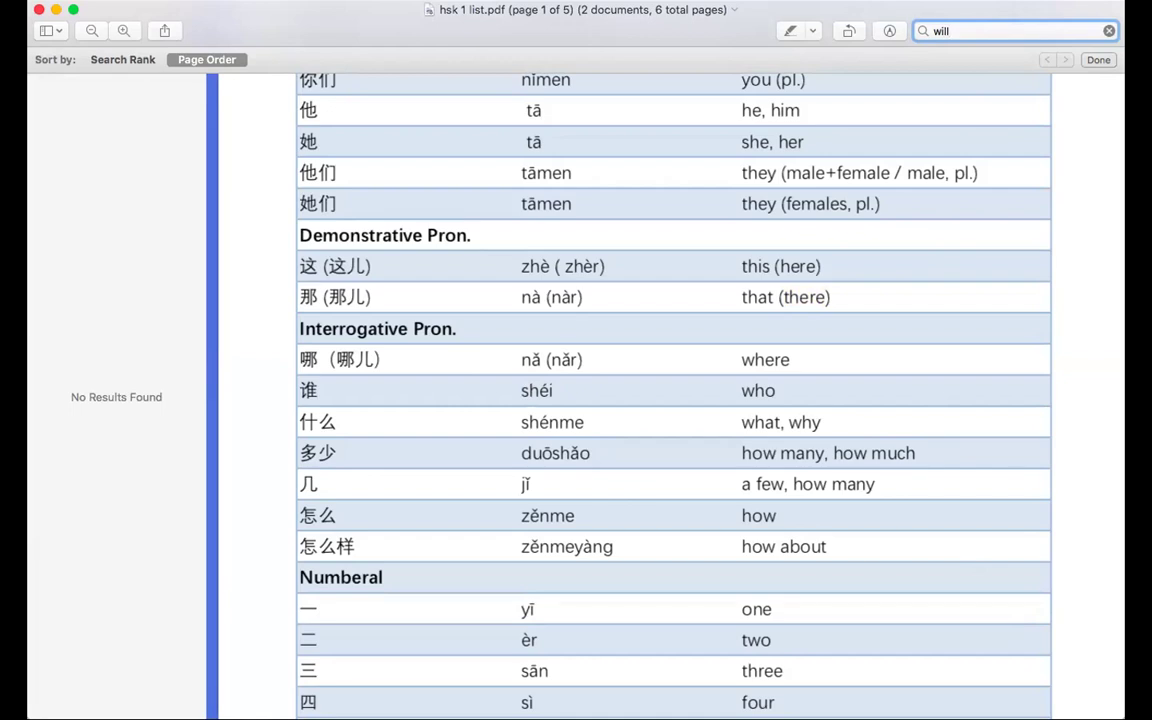
- Search the vocabulary list for "can" instead
key("BackSpace")
key("BackSpace")
key("BackSpace")
key("BackSpace")
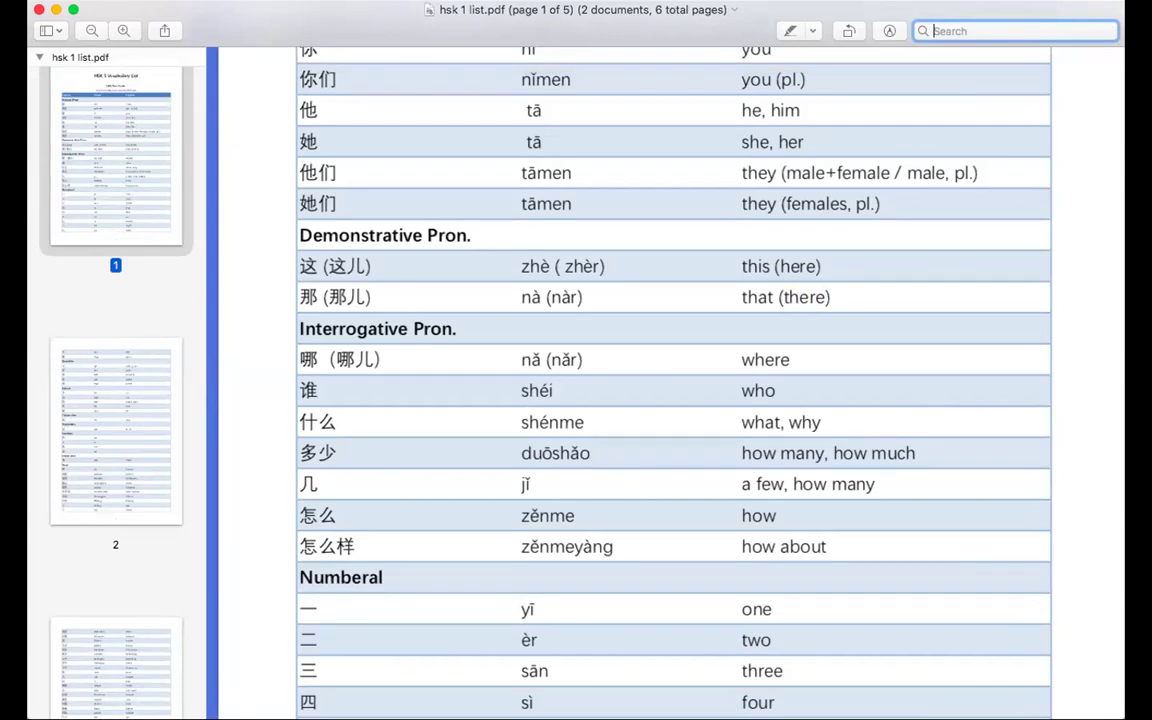
type("can")
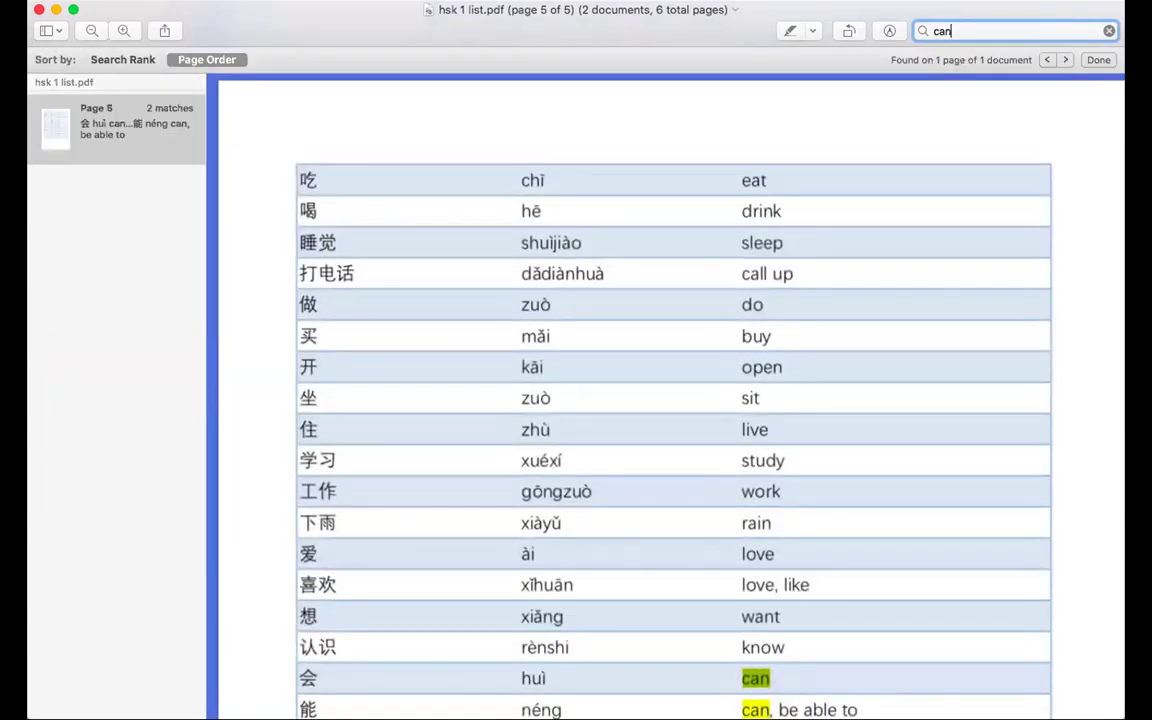
- Switch to Google Translate and insert 会 after 我们 in the source sentence
scroll(599, 612, "down", 3)
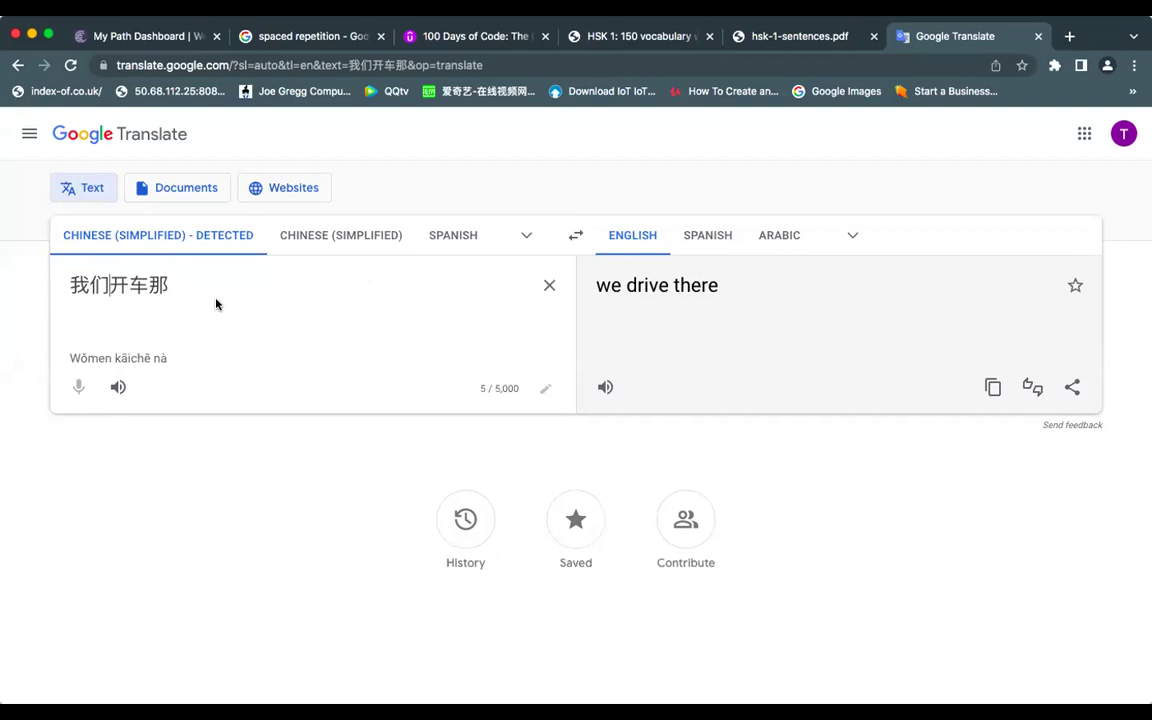
left_click(117, 300)
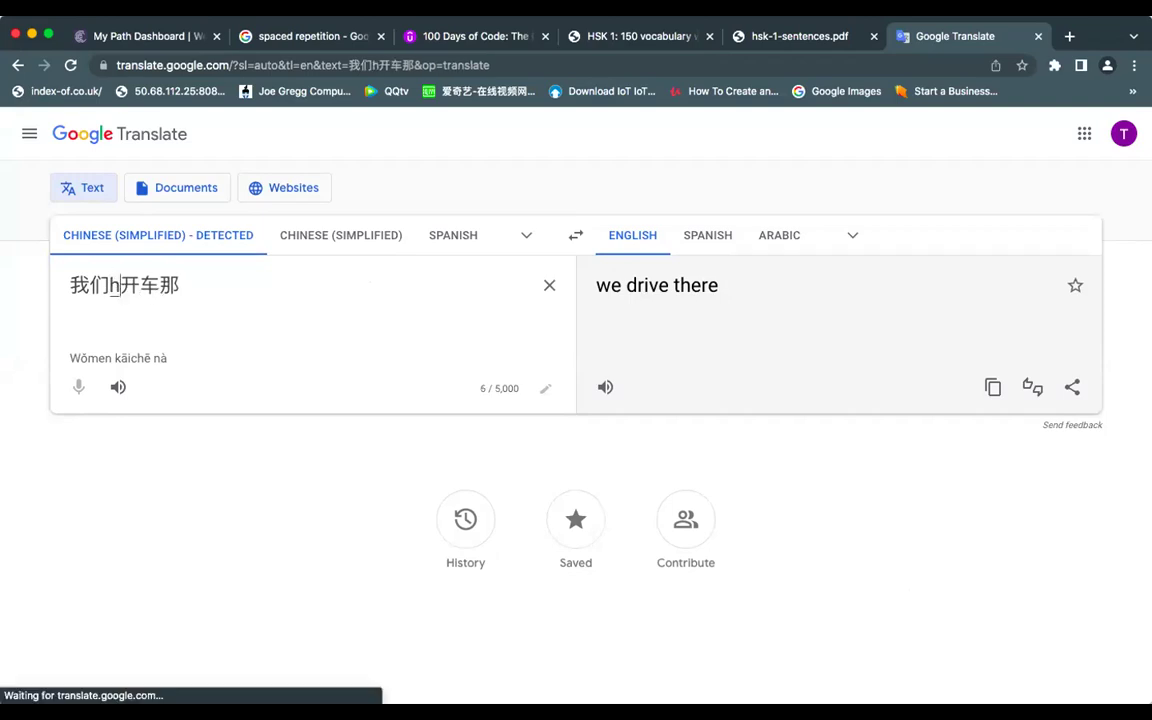
type("h")
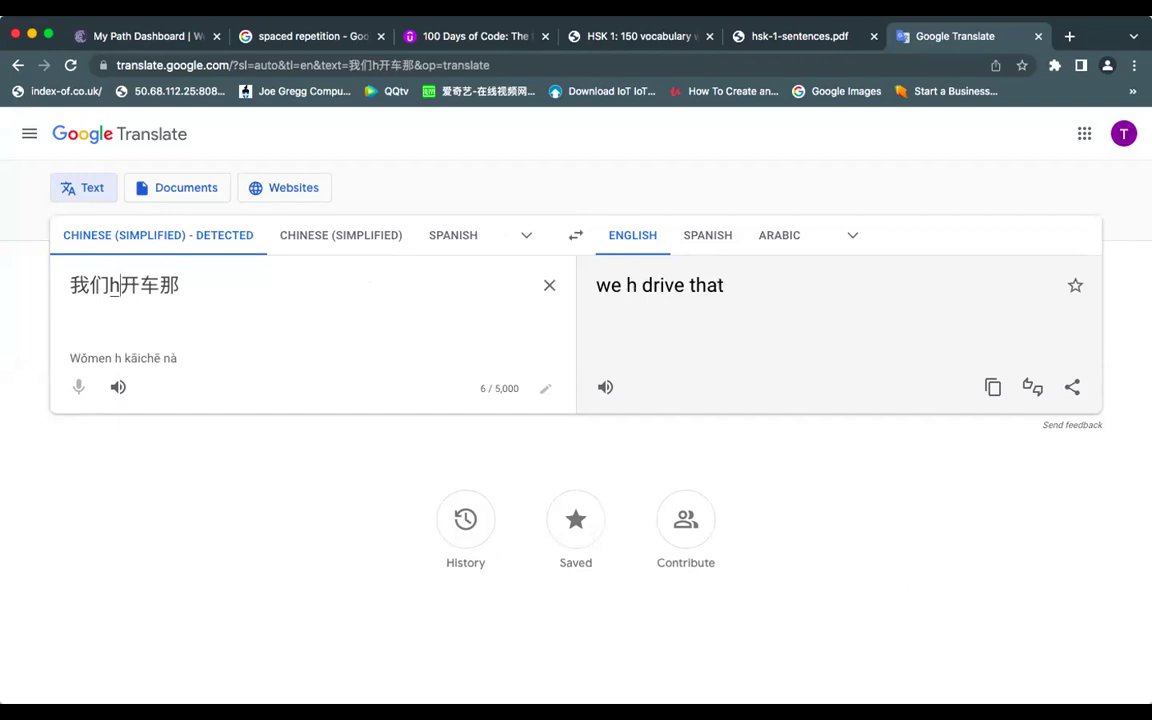
type("ui")
key("space")
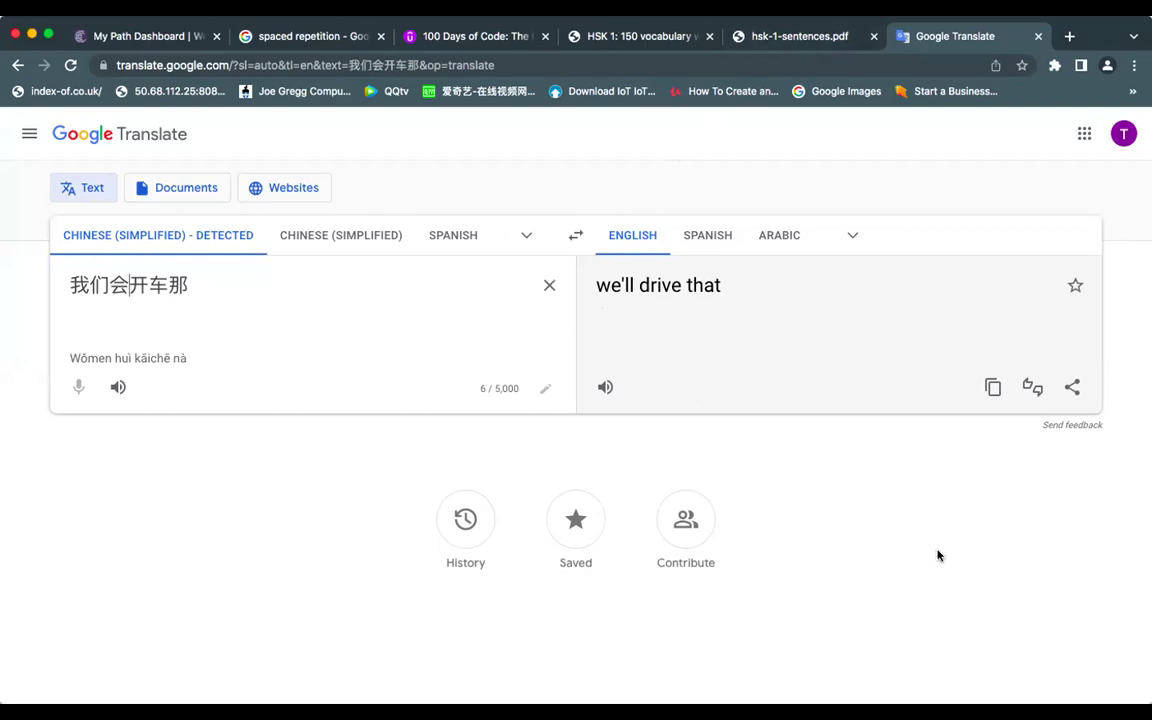
- Switch to the HSK 1 vocabulary list PDF, search it for "go" and select the matching verb 去
key("super+Tab")
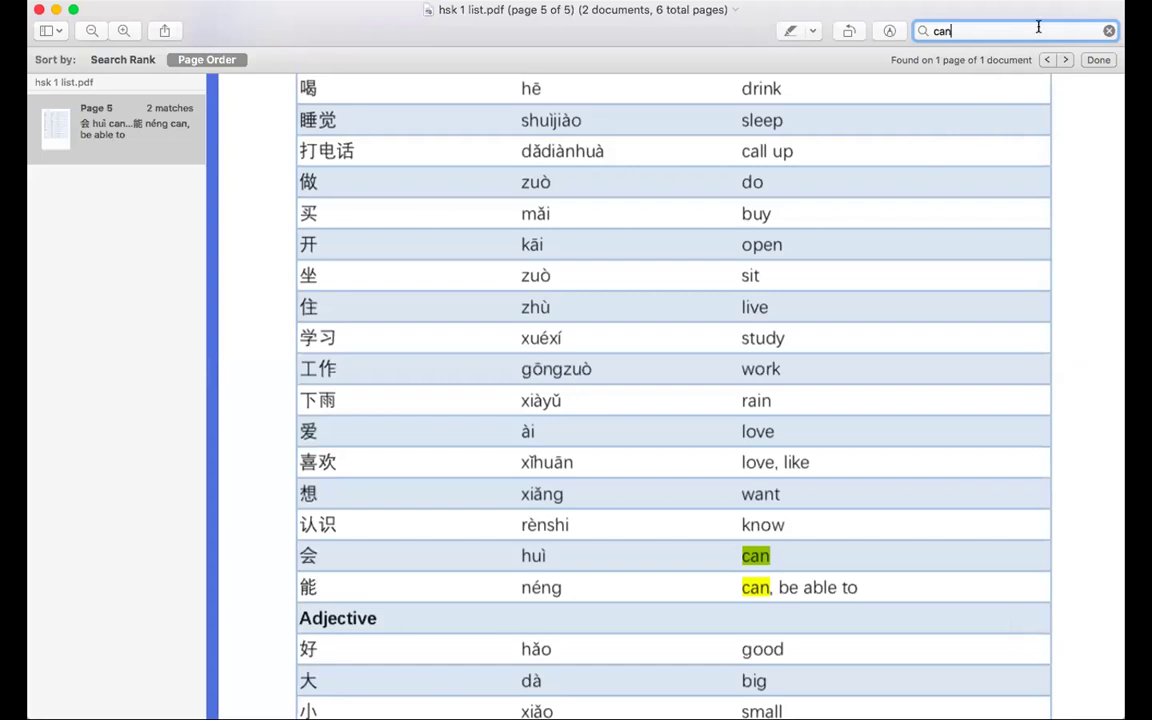
key("BackSpace")
key("BackSpace")
key("BackSpace")
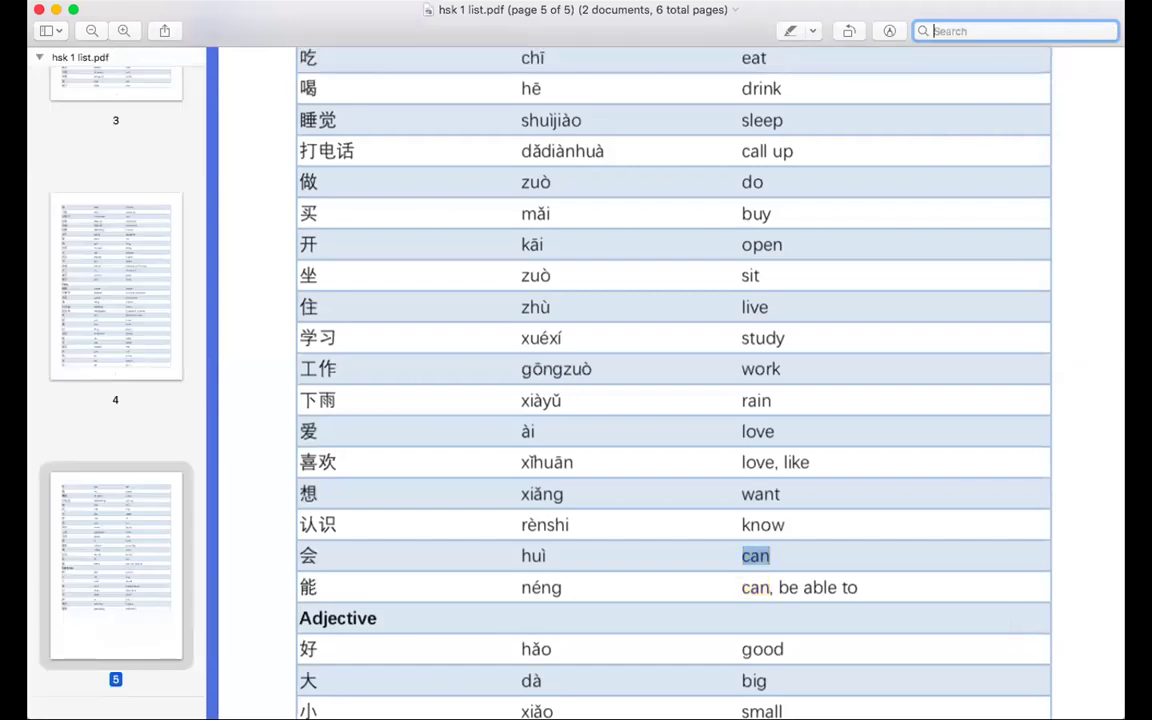
type("go")
key("BackSpace")
key("BackSpace")
type("go")
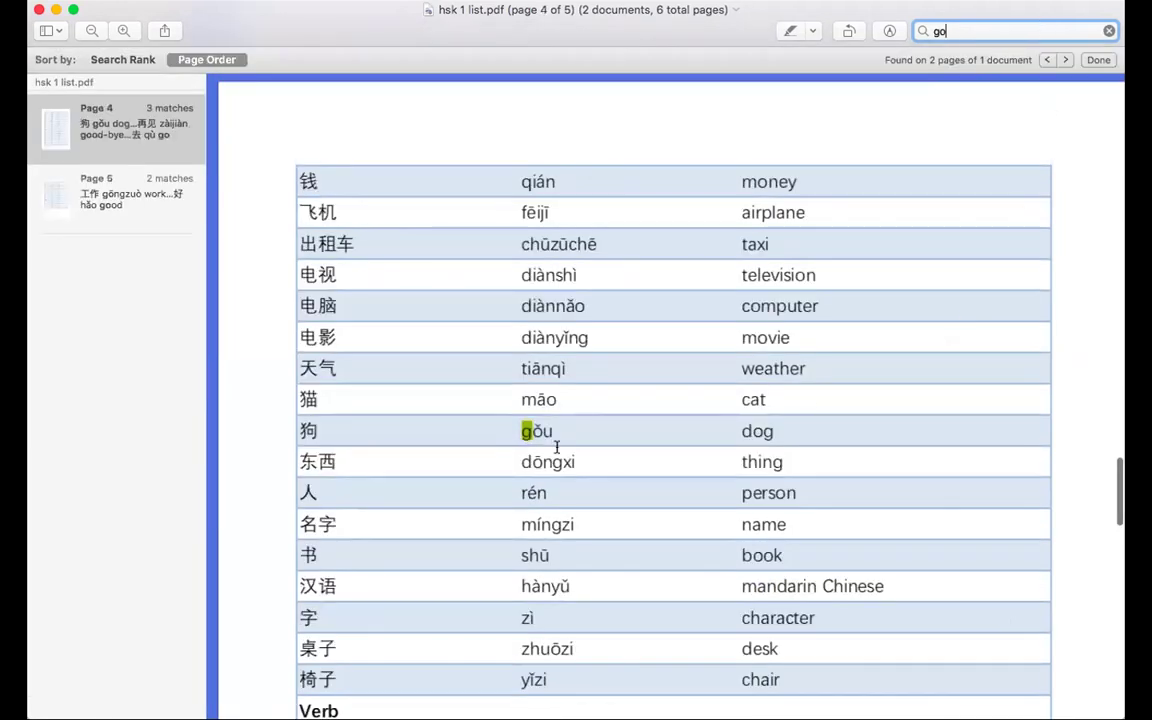
left_click(1063, 60)
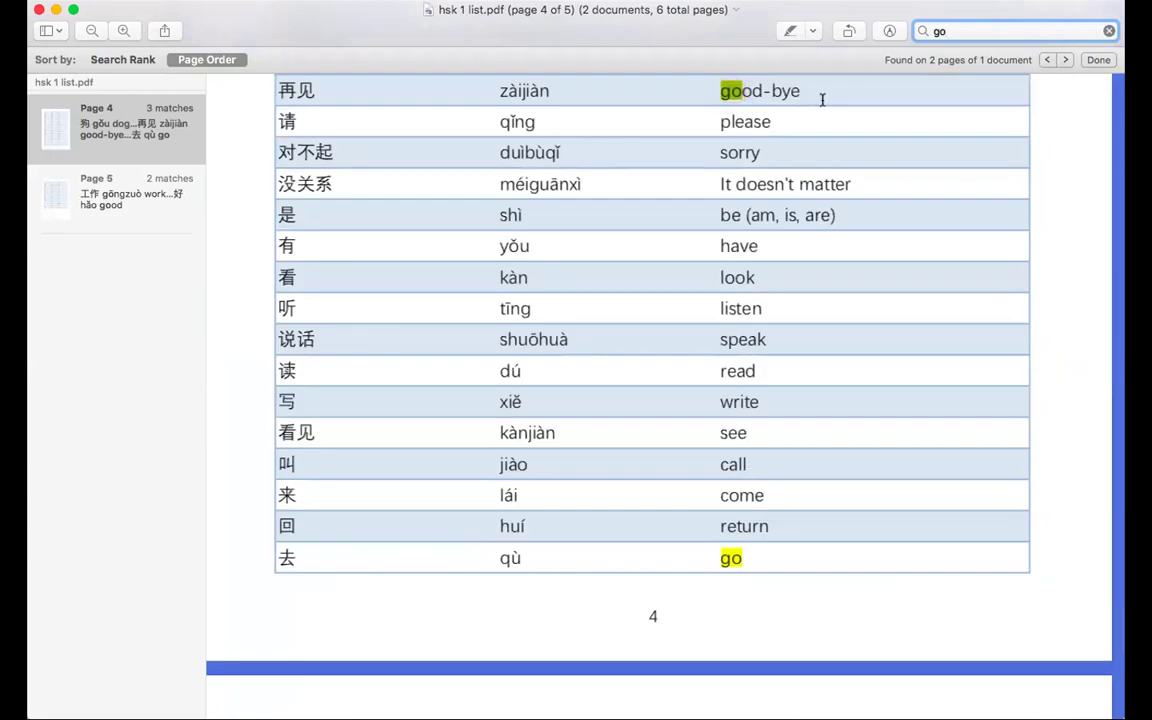
left_click(1066, 60)
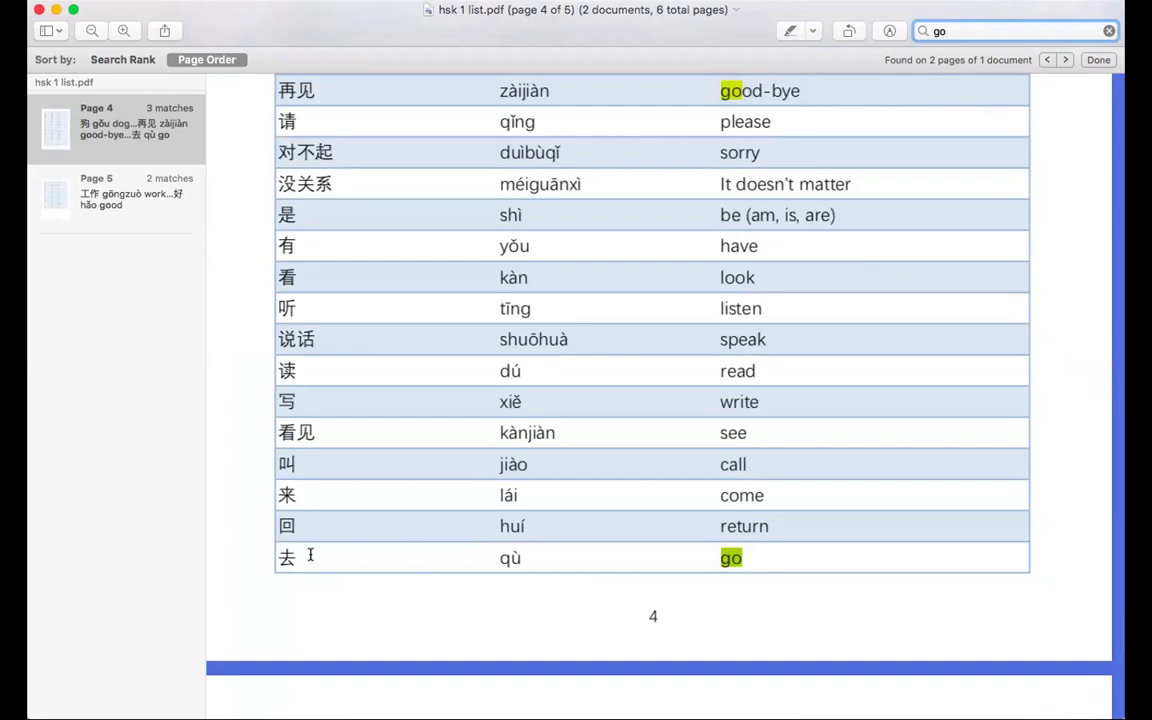
left_click_drag(311, 553, 248, 553)
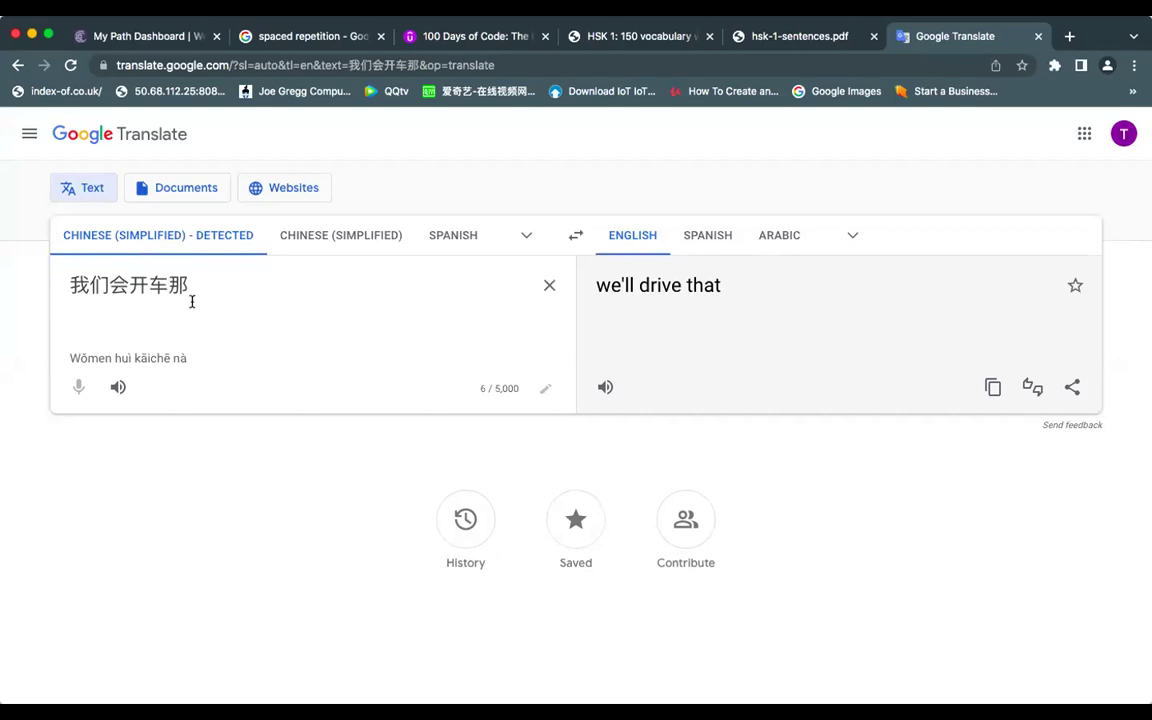
- In Google Translate, insert 去 before 那 so the source sentence reads 我们会开车去那
type("qu")
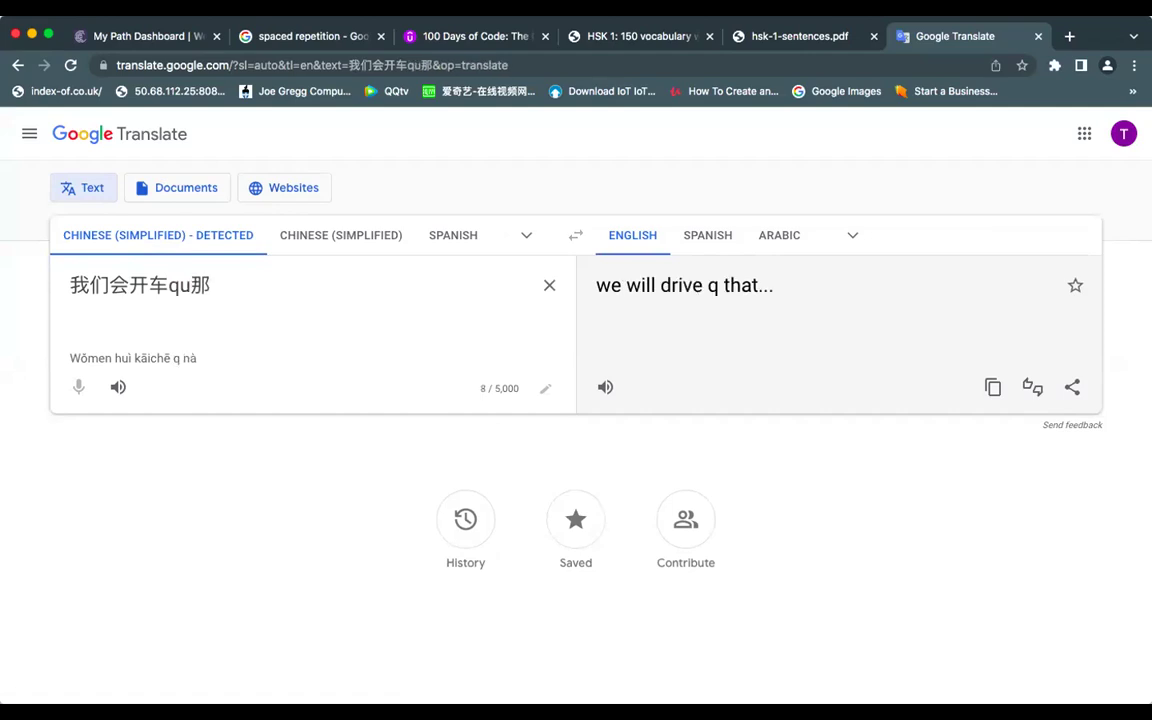
key("BackSpace")
key("BackSpace")
type("qu")
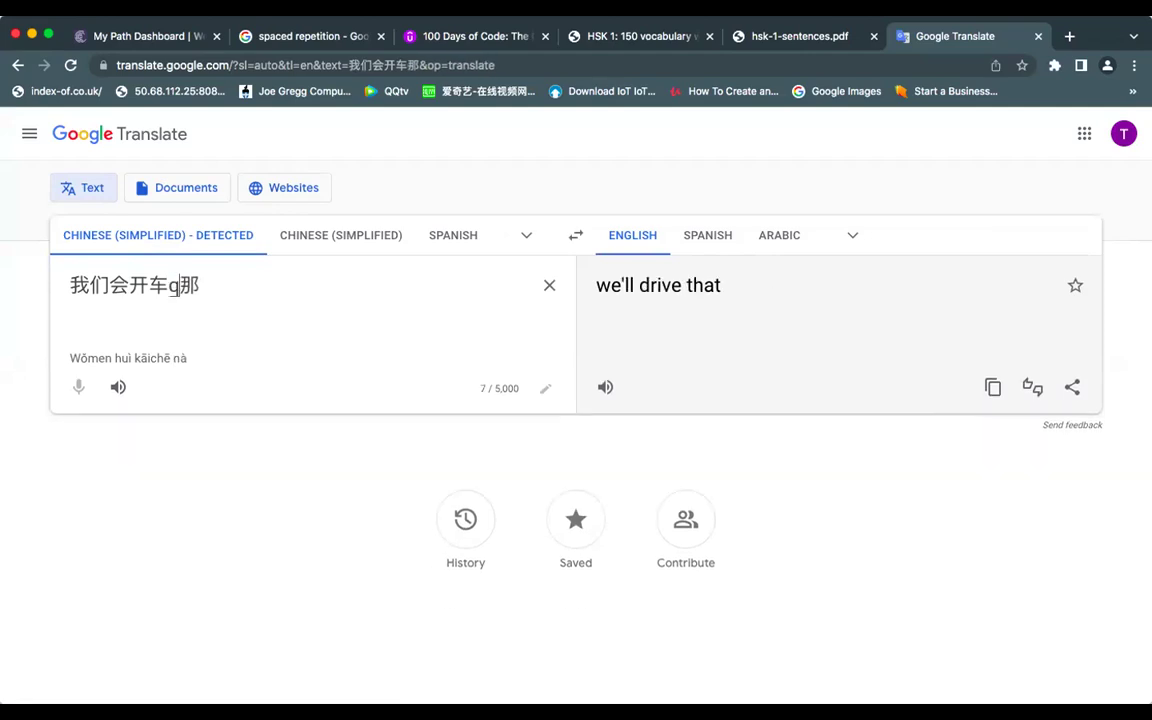
key("space")
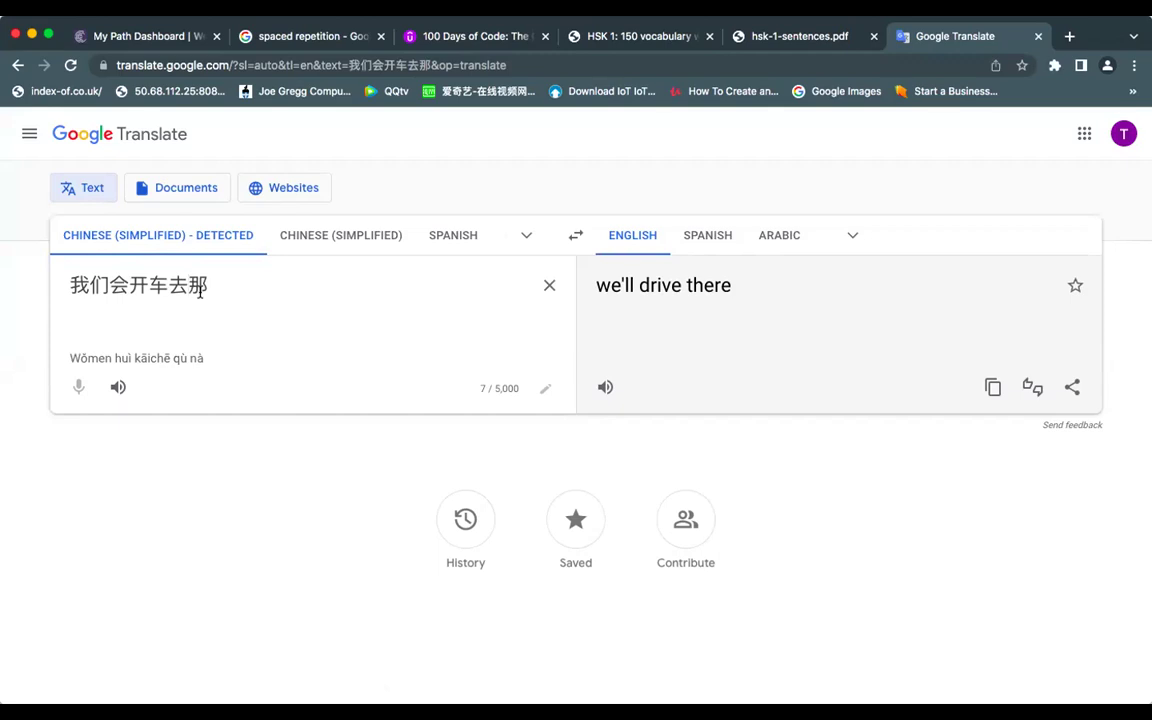
- Check the Spanish translation, return to English and turn the sentence into a question by adding 吗? at its end
left_click(703, 243)
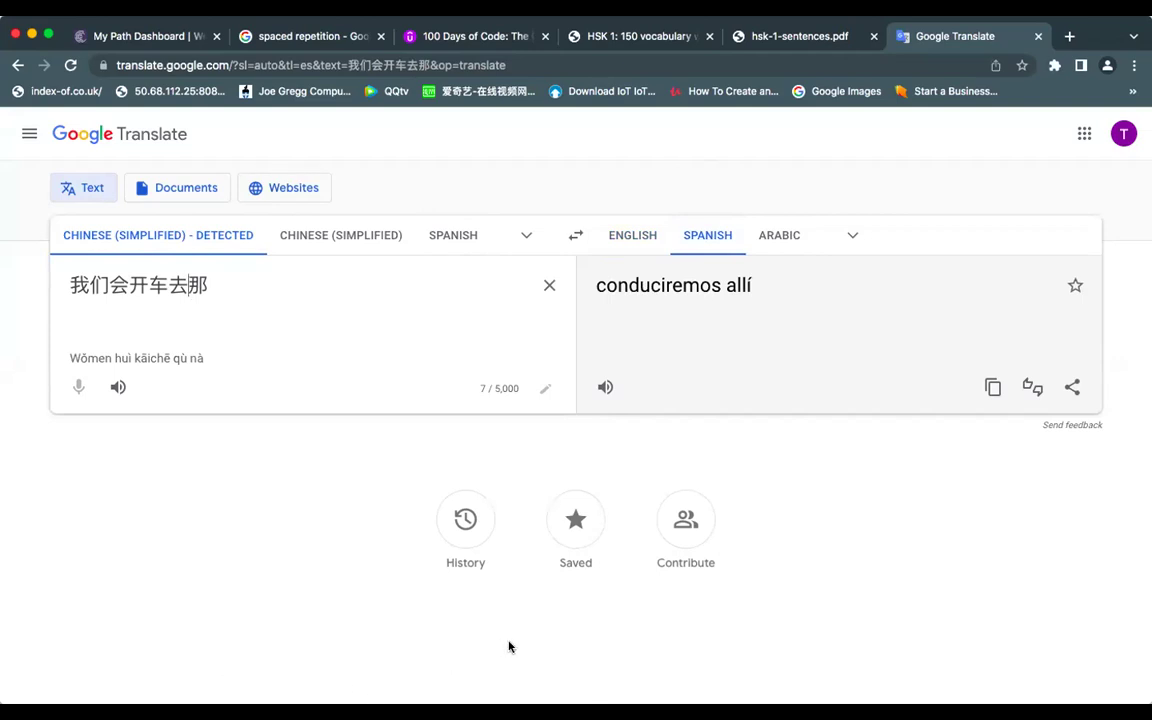
left_click(610, 237)
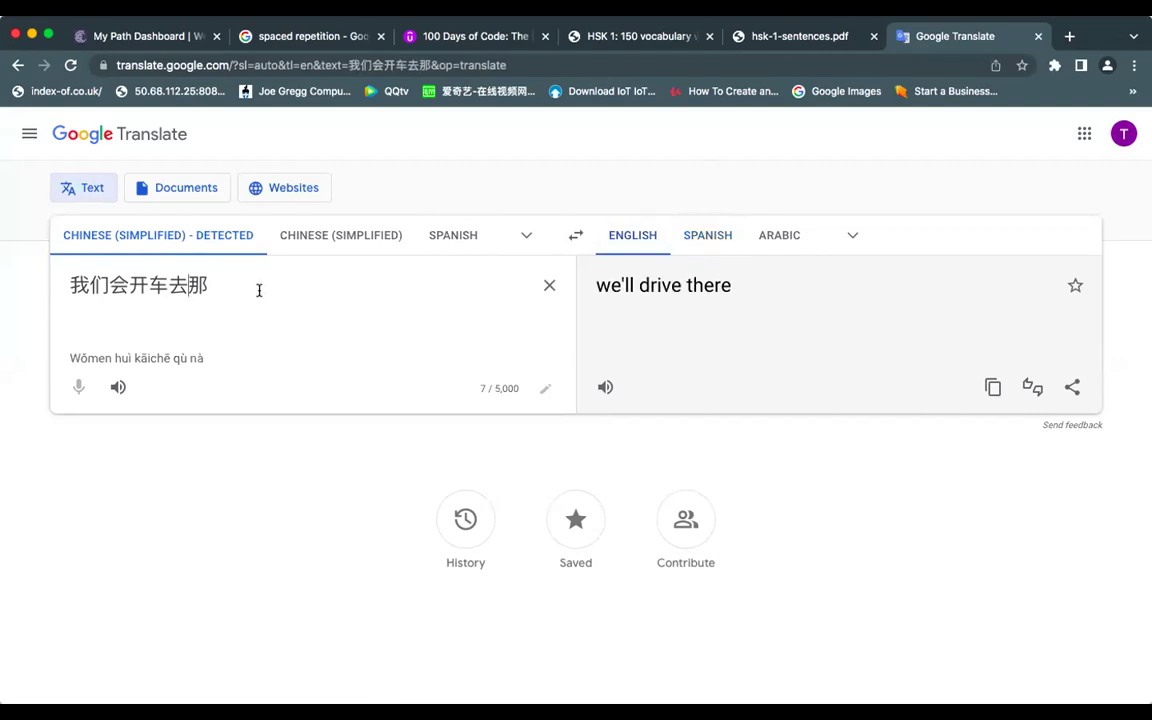
type("ma")
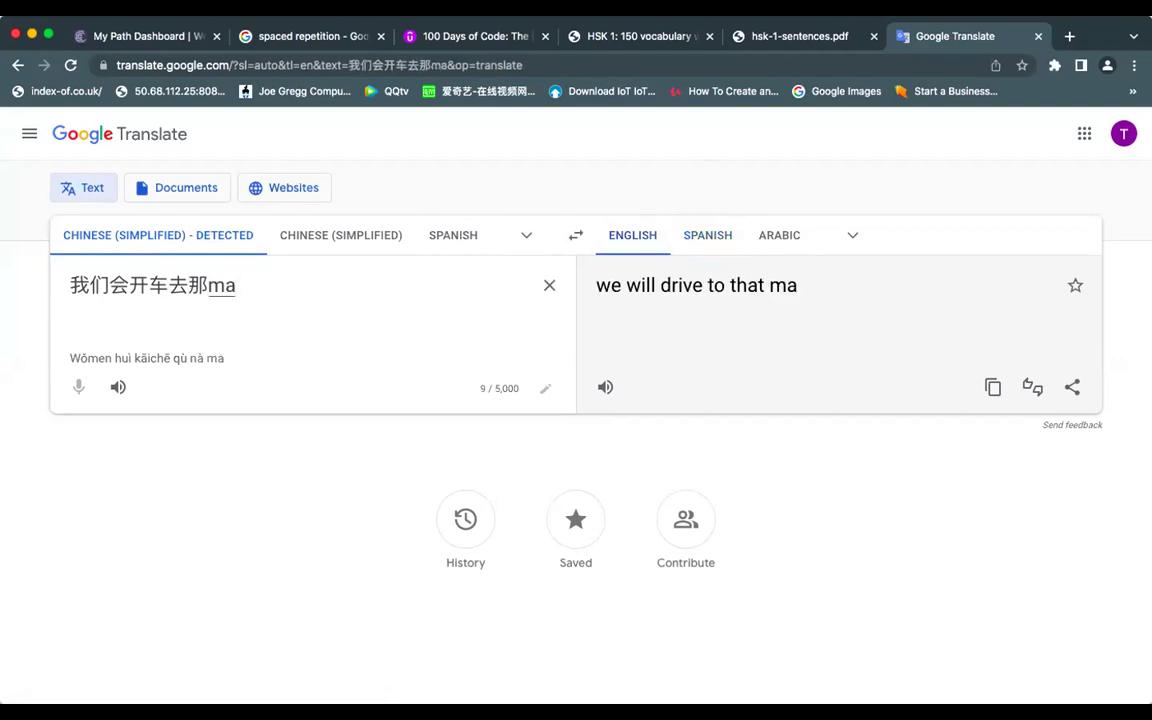
type("?")
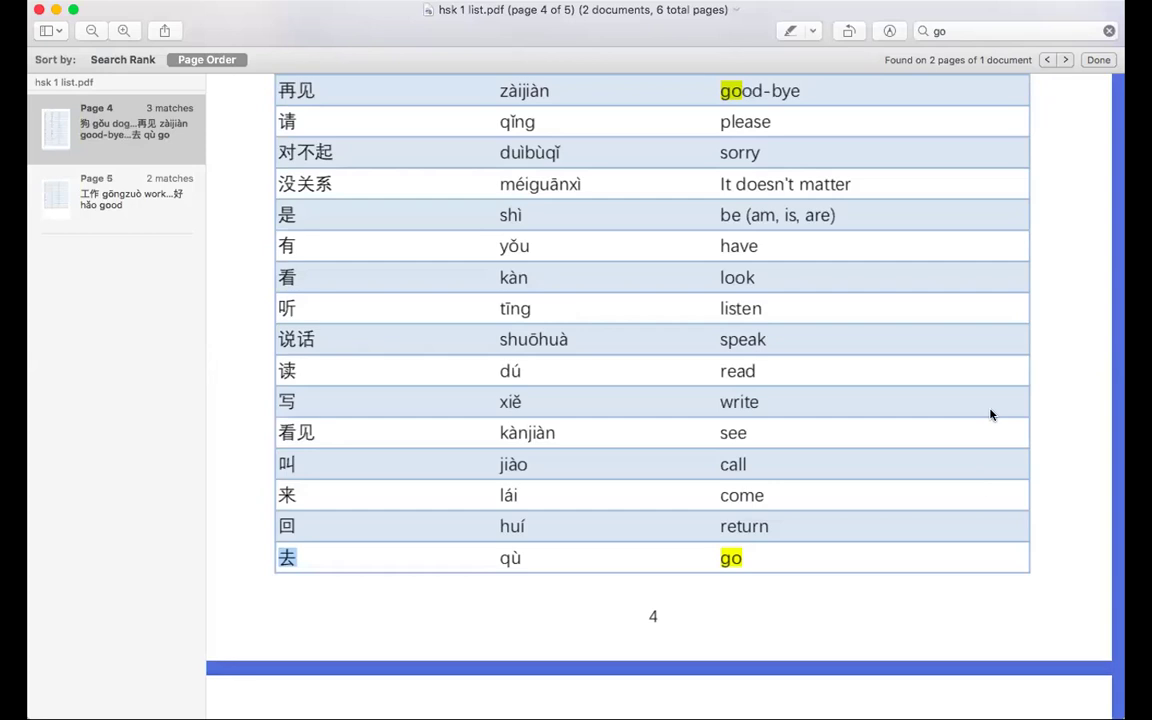
- Review the vocabulary list's word categories from personal pronouns to auxiliaries, returning to the first page
scroll(993, 411, "up", 5)
scroll(991, 414, "up", 20)
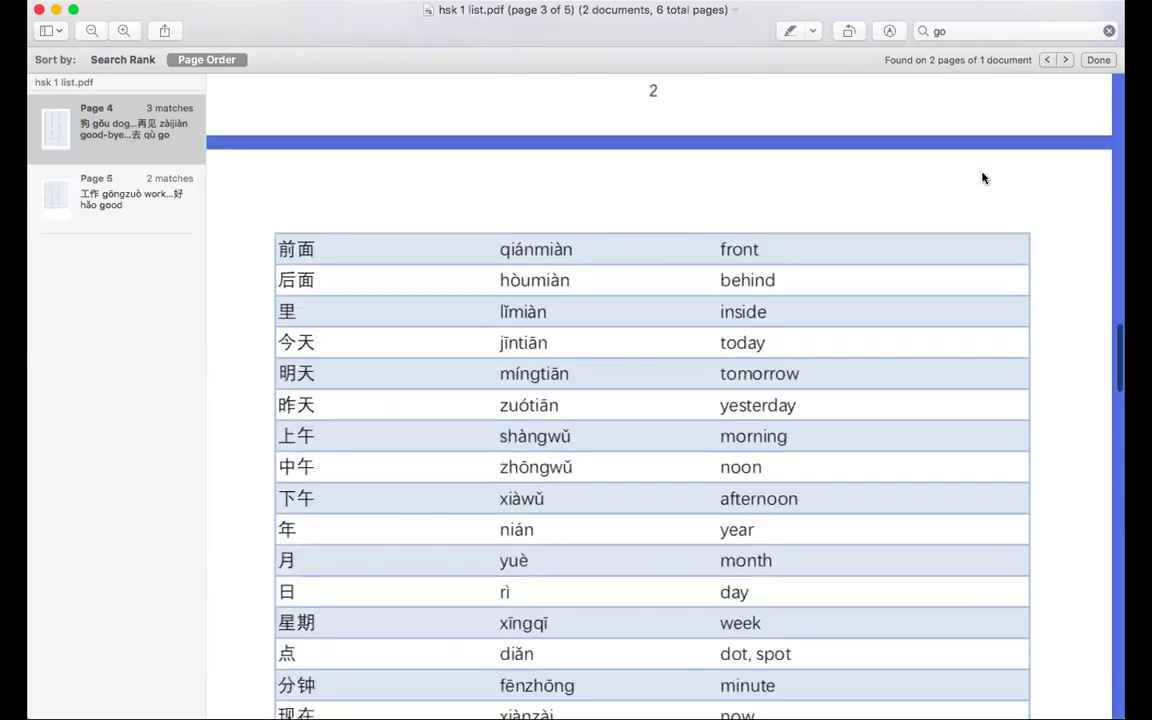
scroll(982, 178, "up", 10)
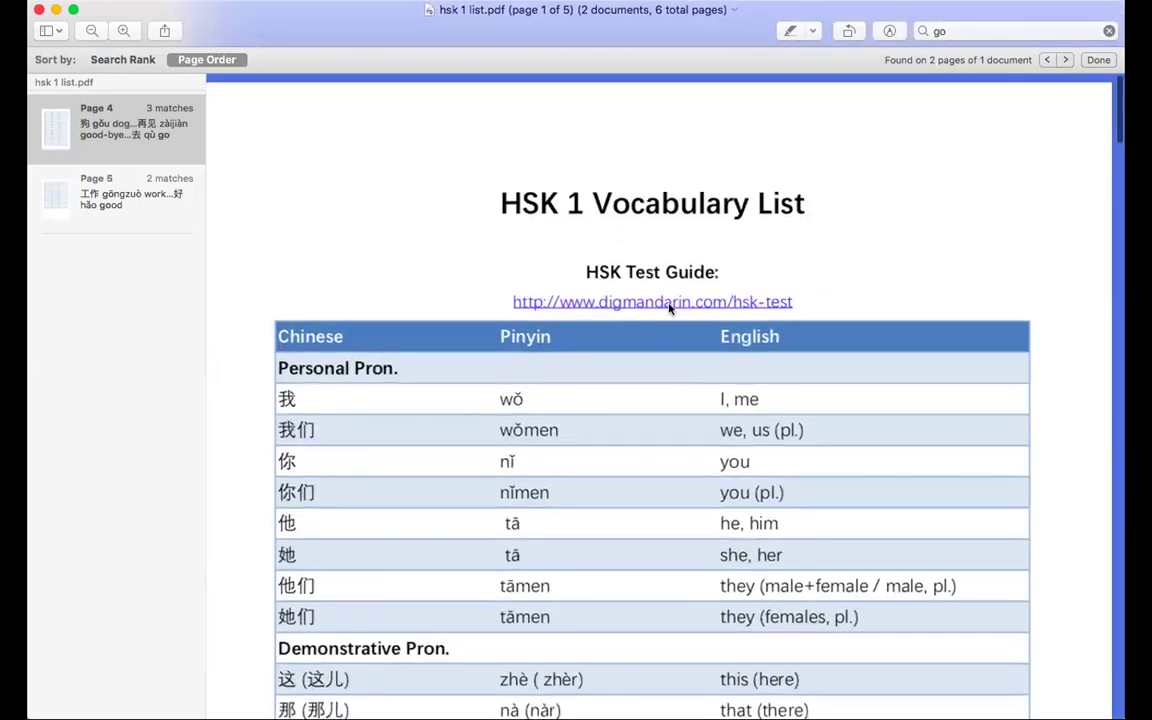
scroll(695, 333, "down", 3)
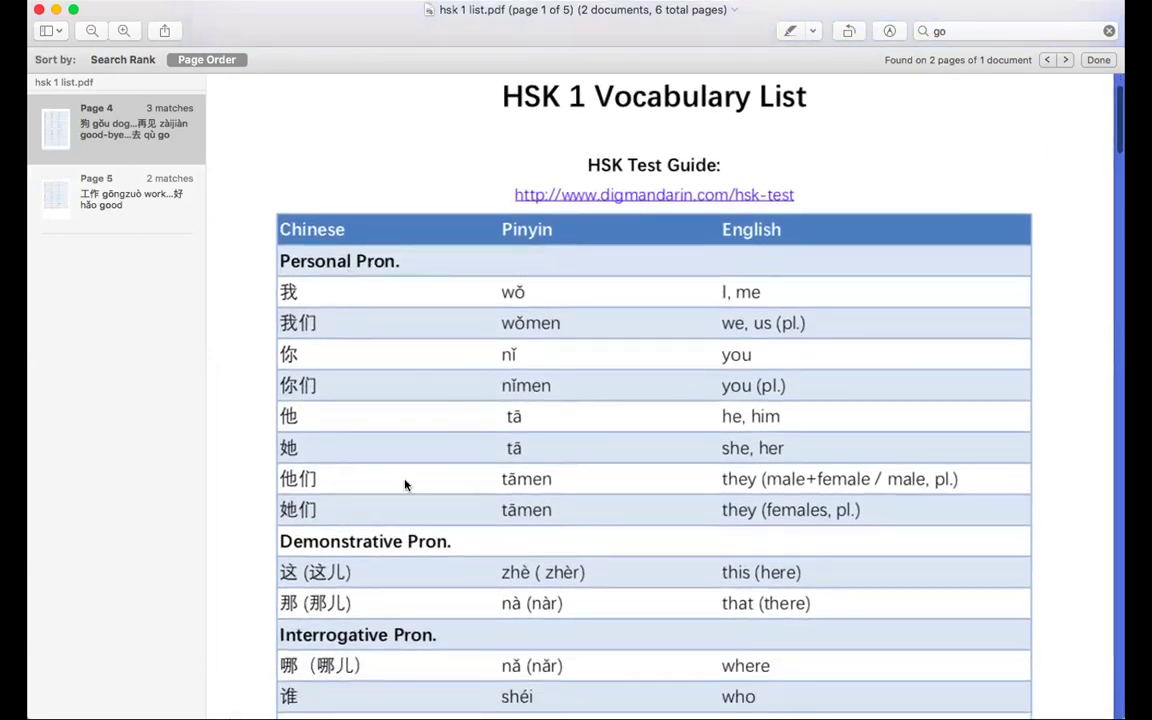
scroll(405, 484, "down", 2)
scroll(400, 478, "down", 1)
scroll(378, 463, "down", 2)
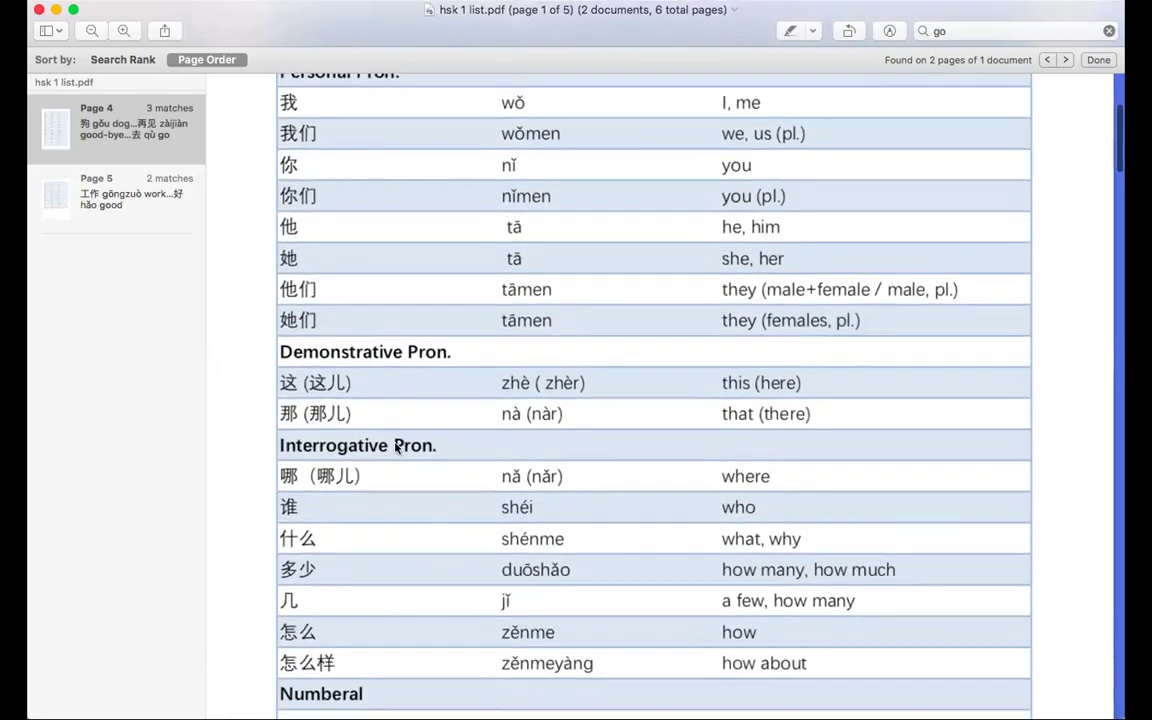
scroll(370, 466, "down", 4)
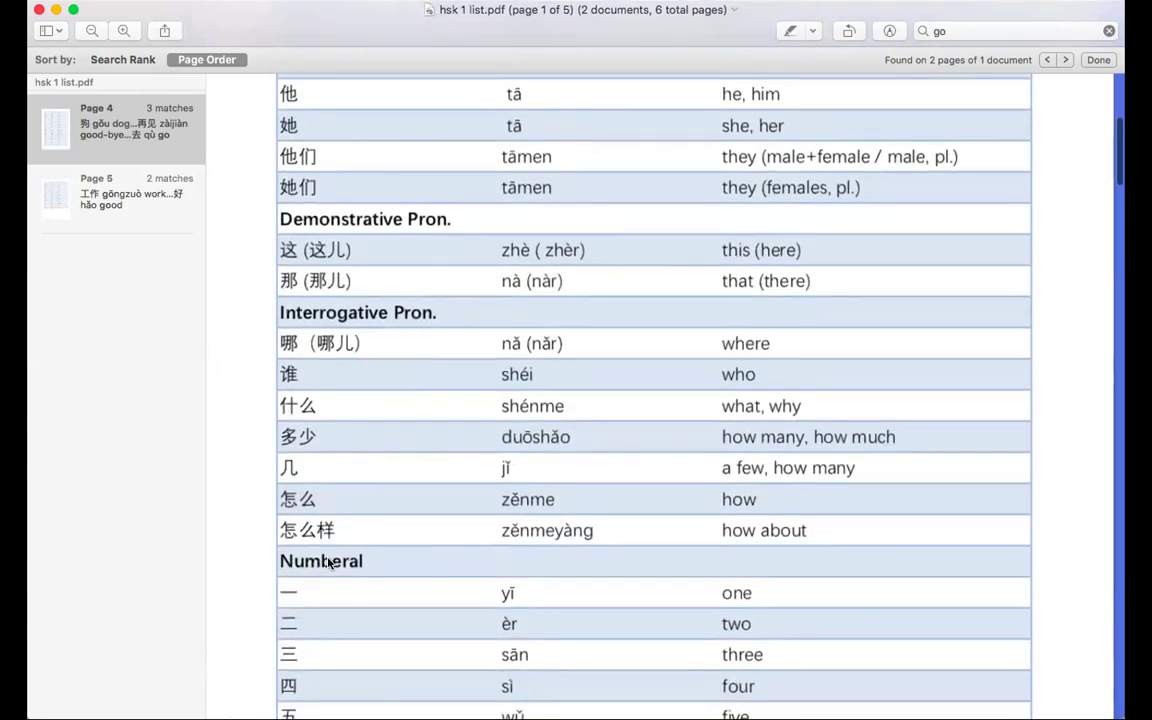
scroll(329, 561, "down", 6)
scroll(328, 563, "down", 7)
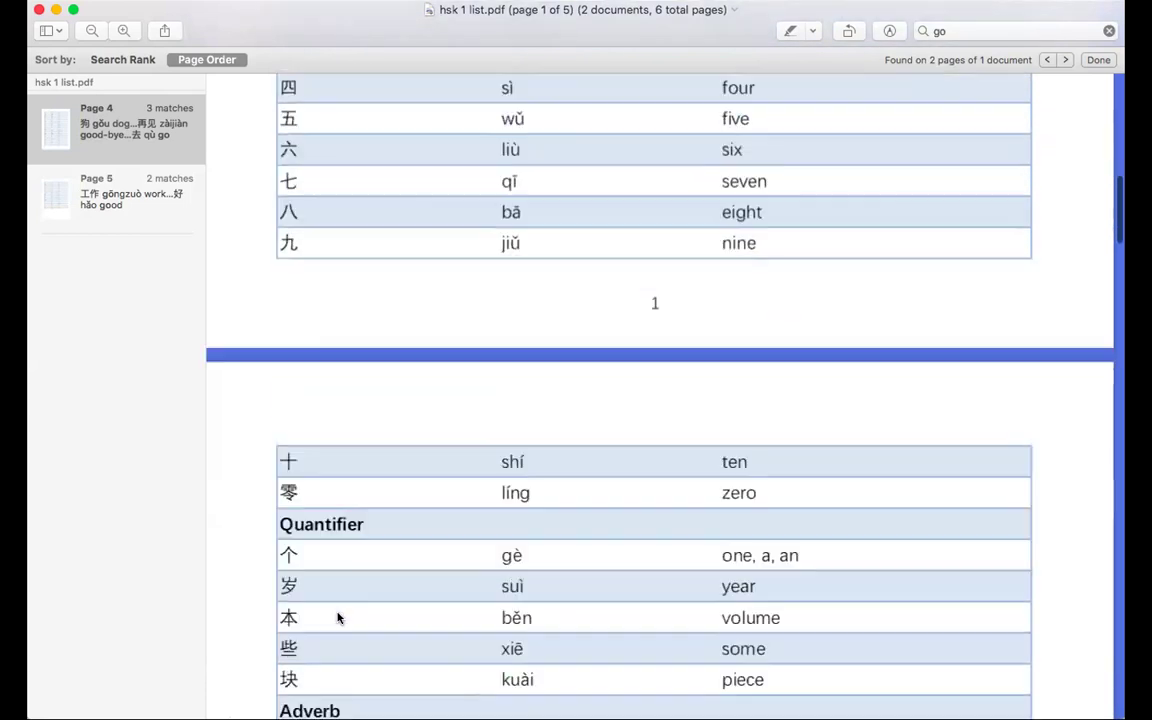
scroll(315, 551, "down", 3)
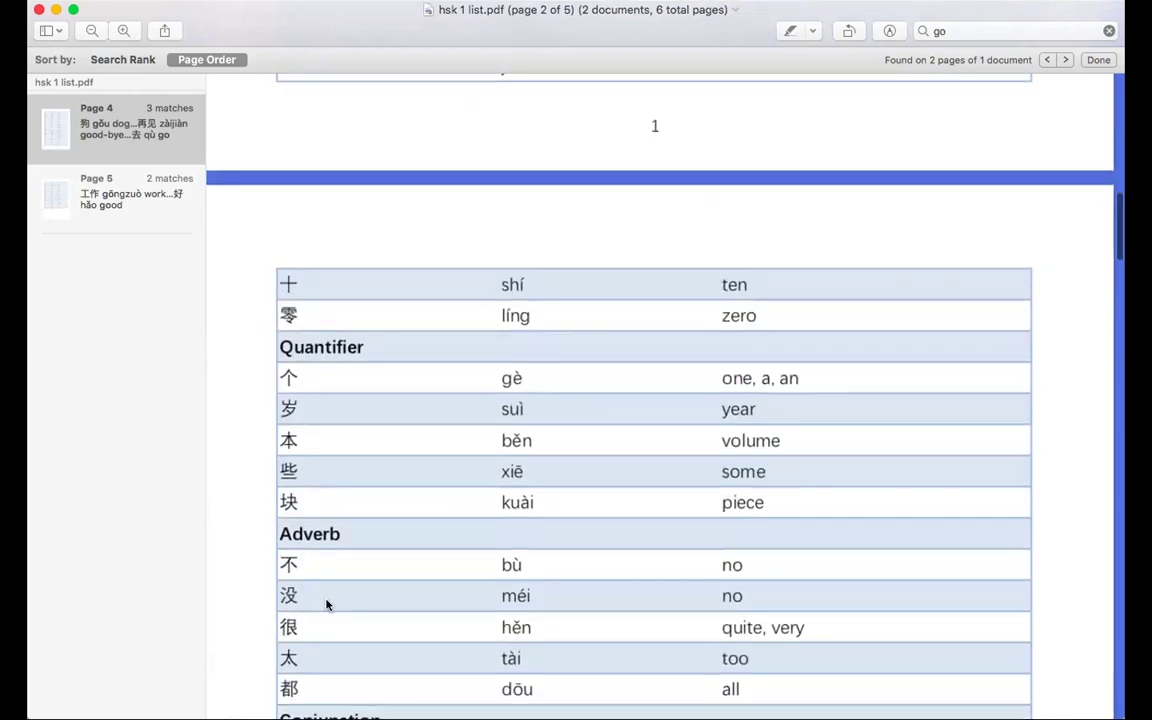
scroll(383, 591, "down", 3)
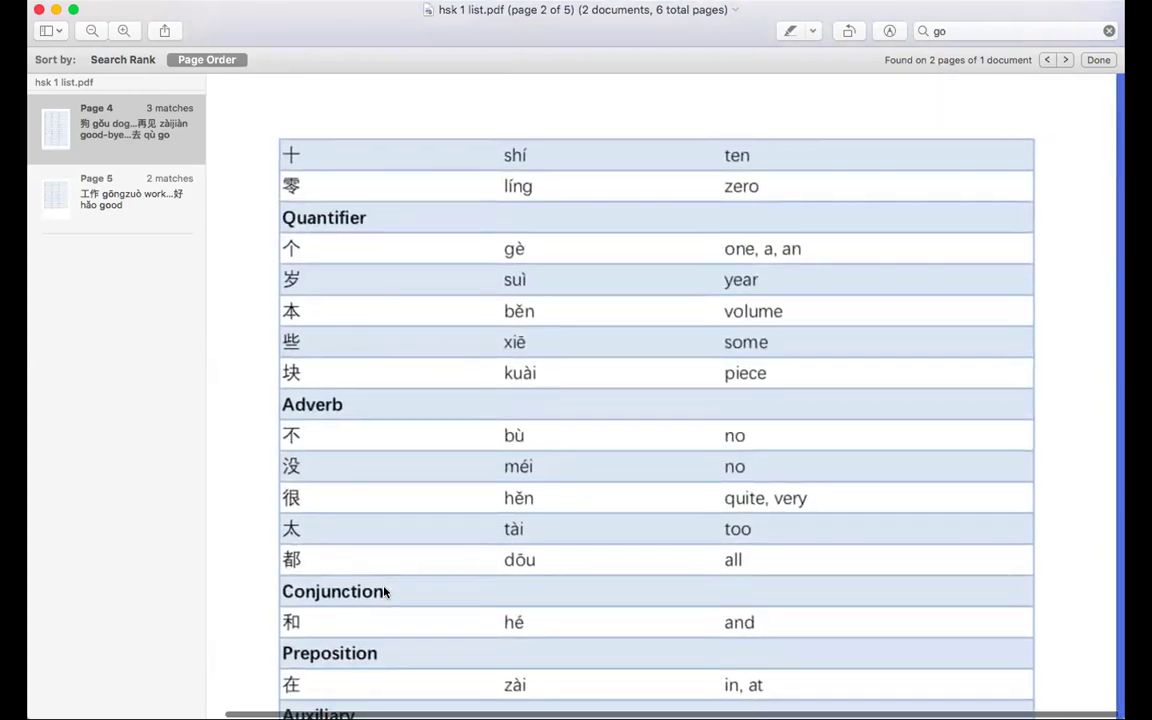
scroll(394, 562, "down", 3)
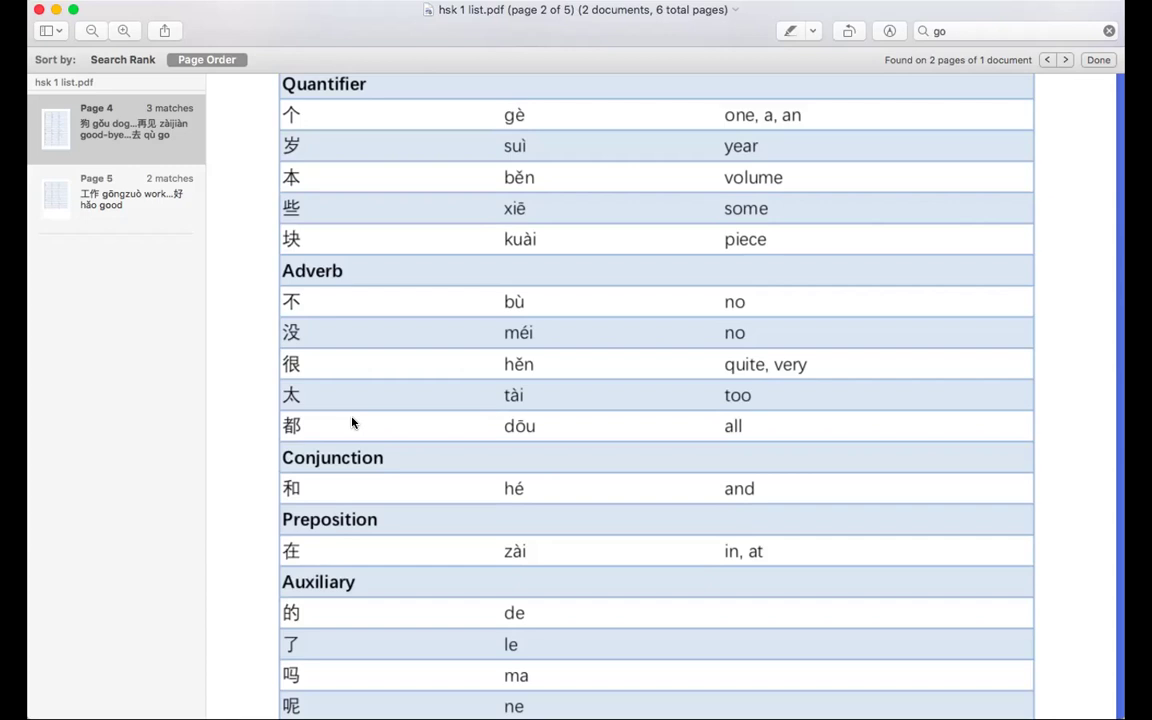
scroll(352, 422, "up", 5)
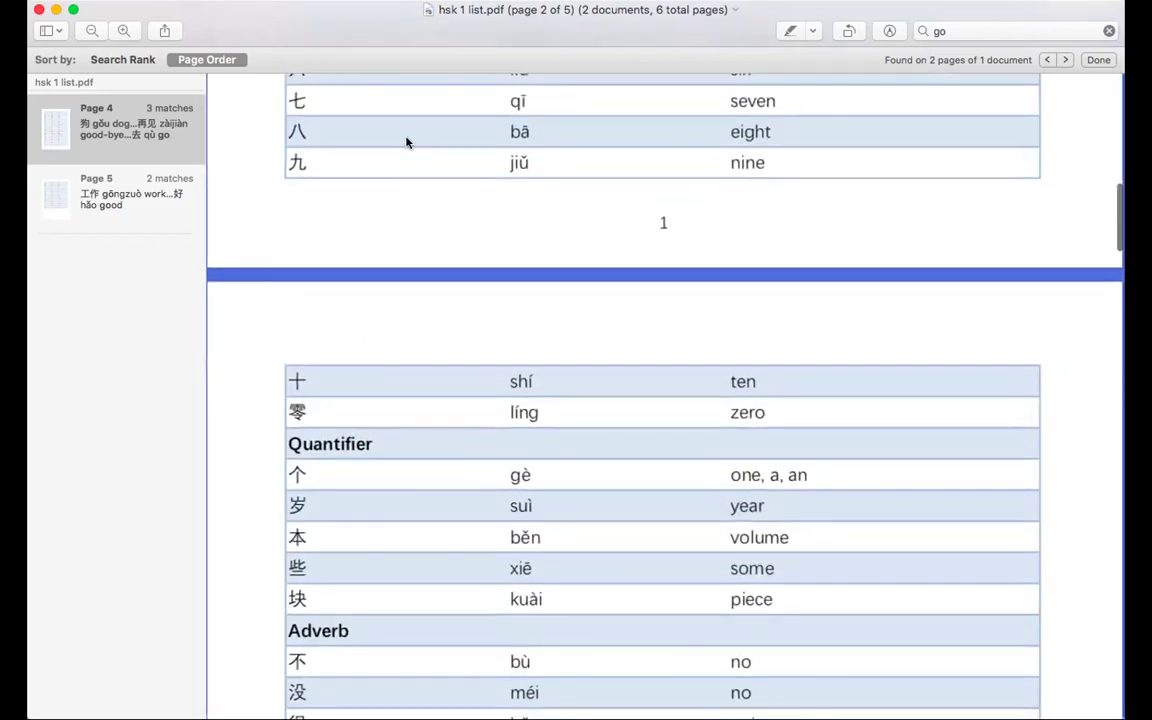
scroll(406, 141, "up", 10)
scroll(406, 141, "up", 5)
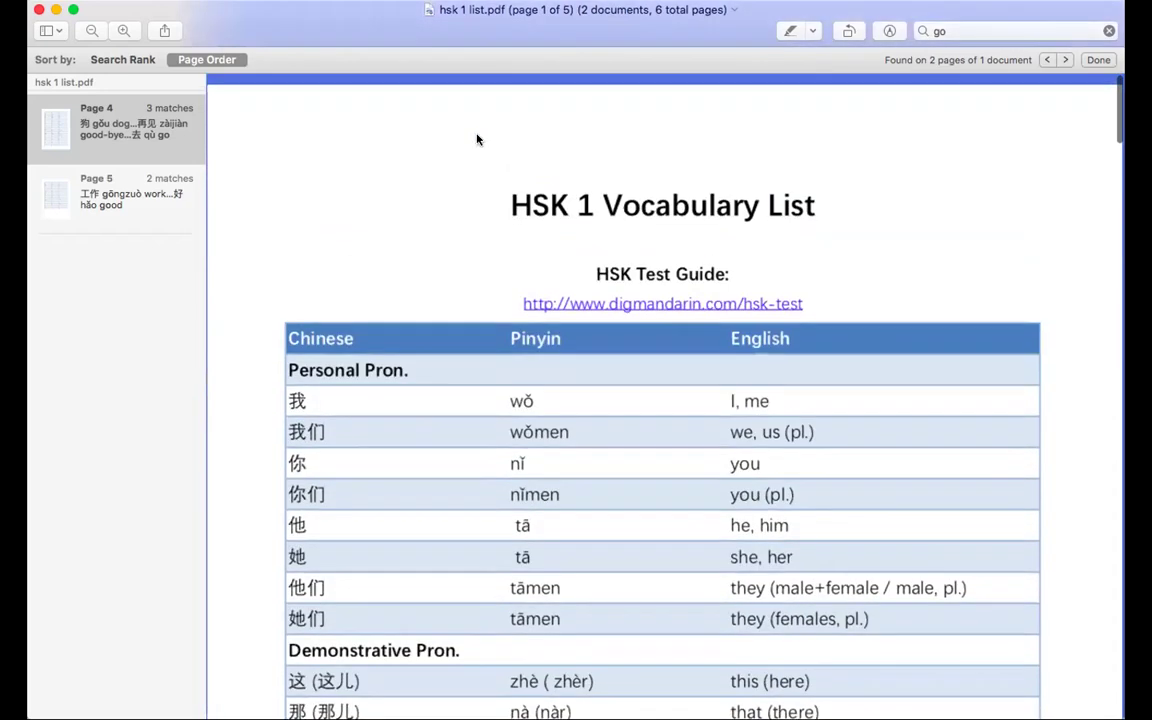
scroll(643, 411, "down", 3)
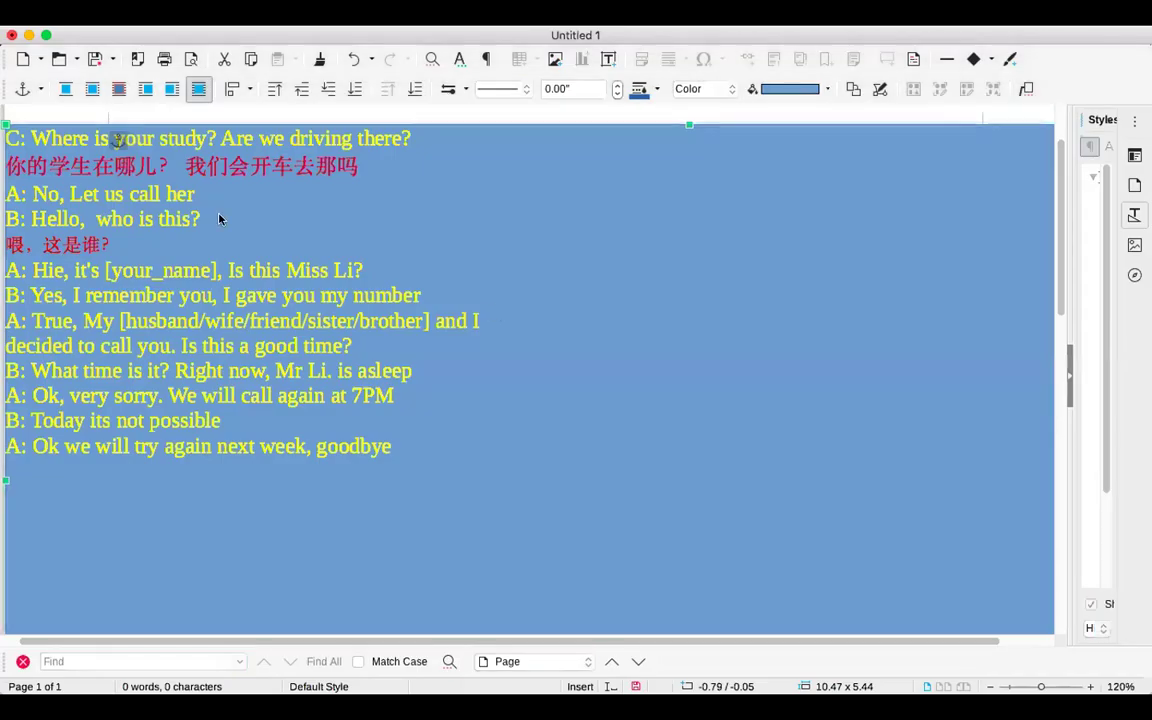
- Review the dialogue and its Chinese lines in the Untitled 1 document, and switch back to Google Translate
left_click(120, 245)
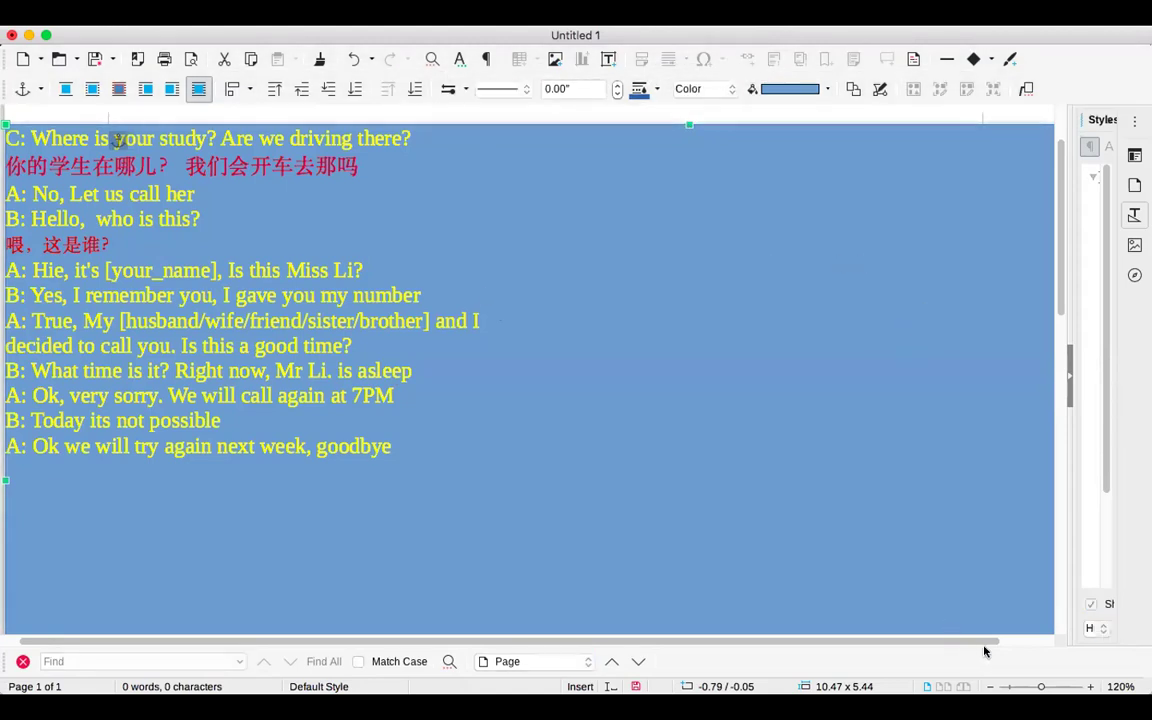
key("super+Tab")
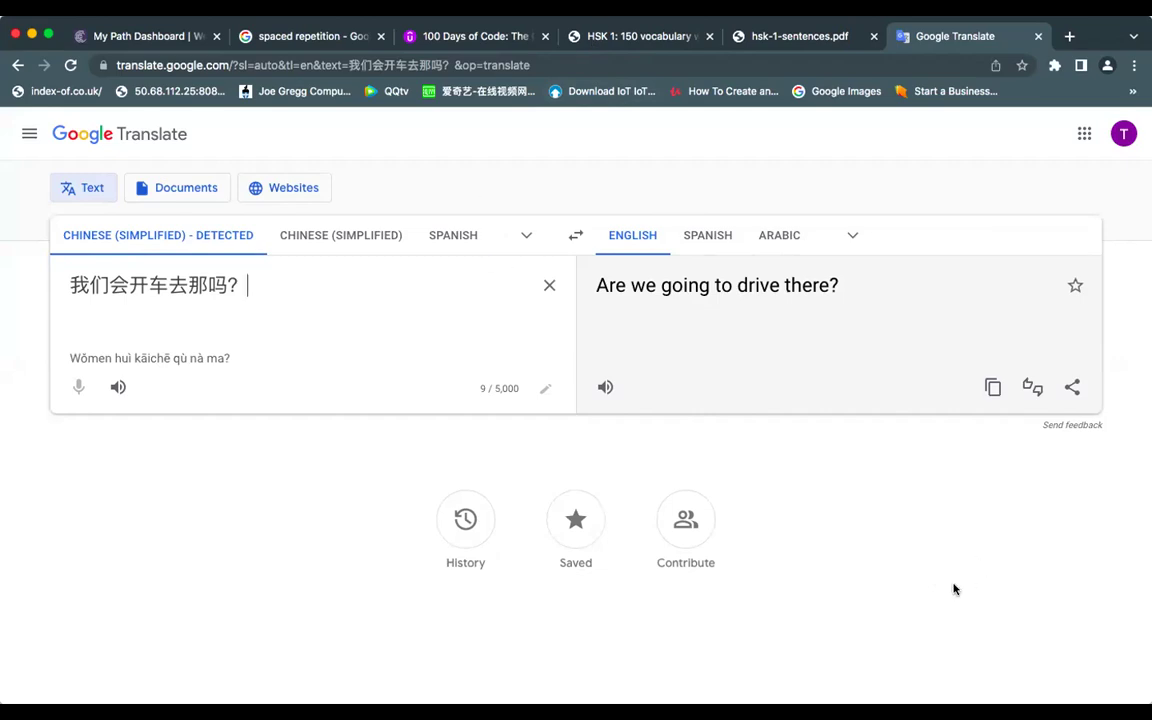
- Switch to the vocabulary list PDF, search it for 电 and clear the search
key("super+Tab")
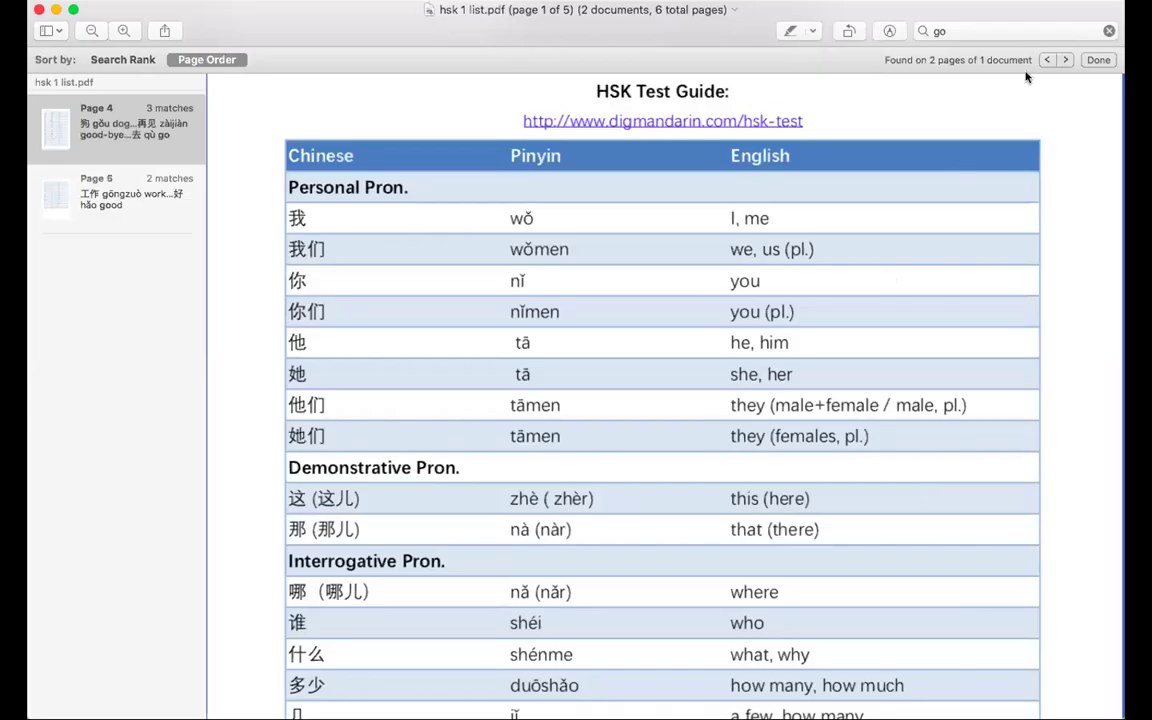
double_click(940, 31)
key("BackSpace")
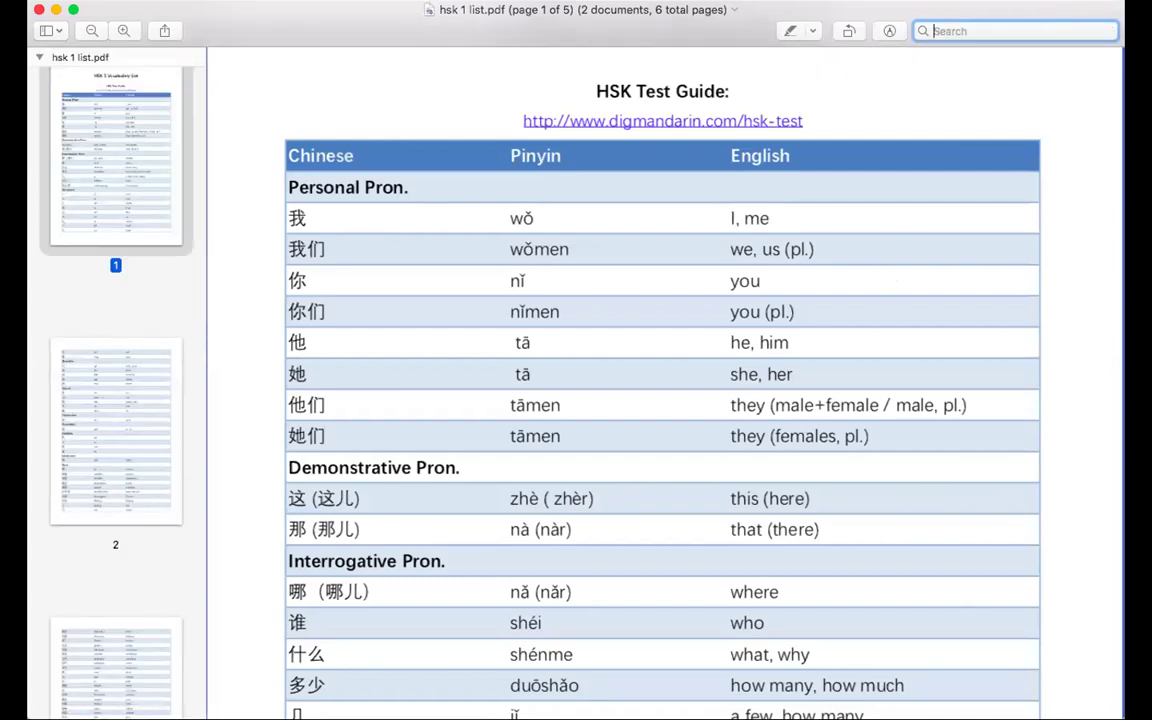
type("dian")
key("space")
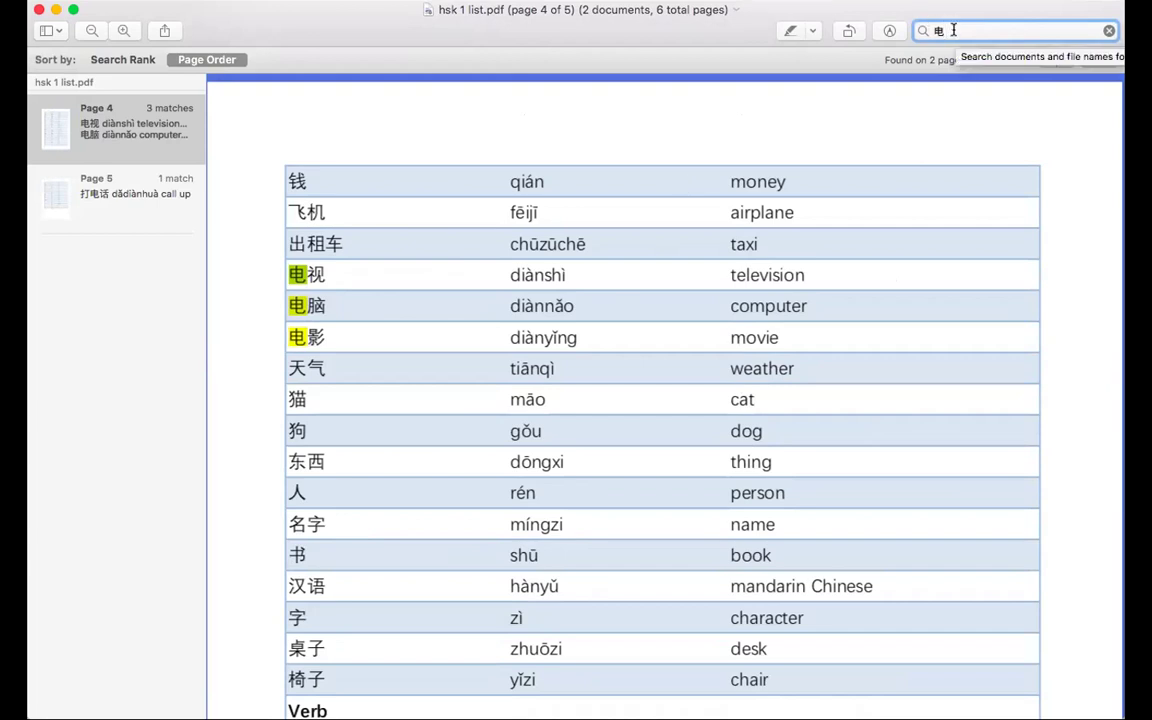
key("BackSpace")
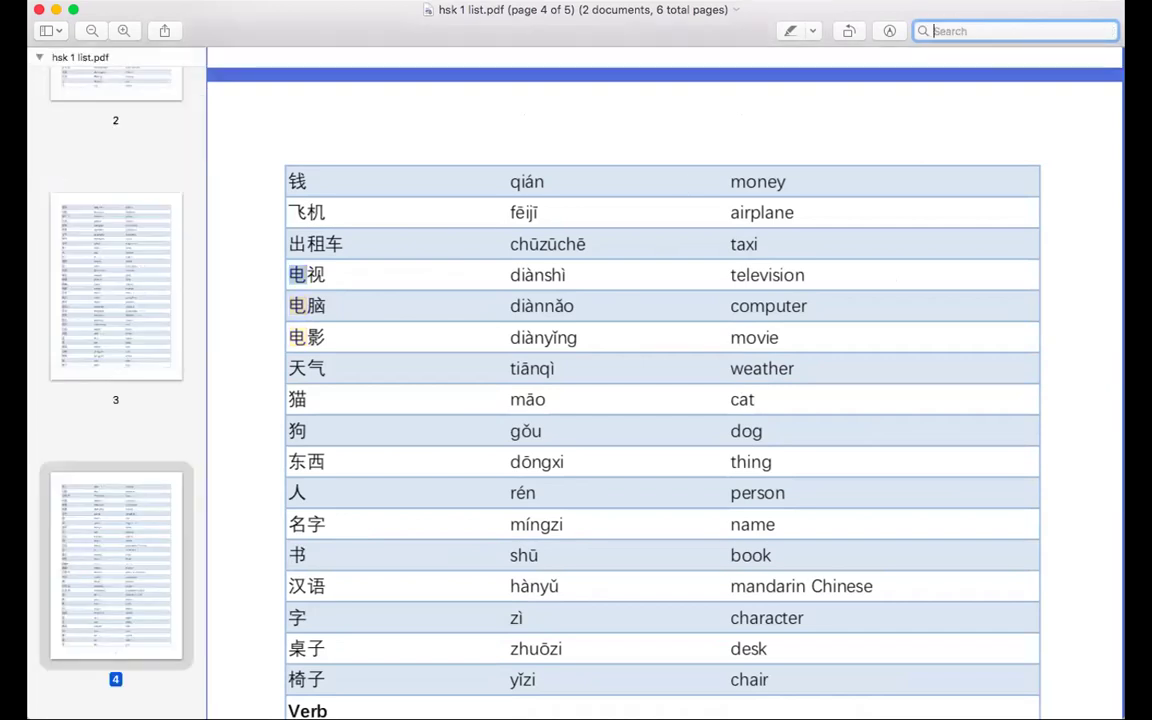
- Search the vocabulary list for hello and select the Chinese character 喂 of its interjection entry
type("helo")
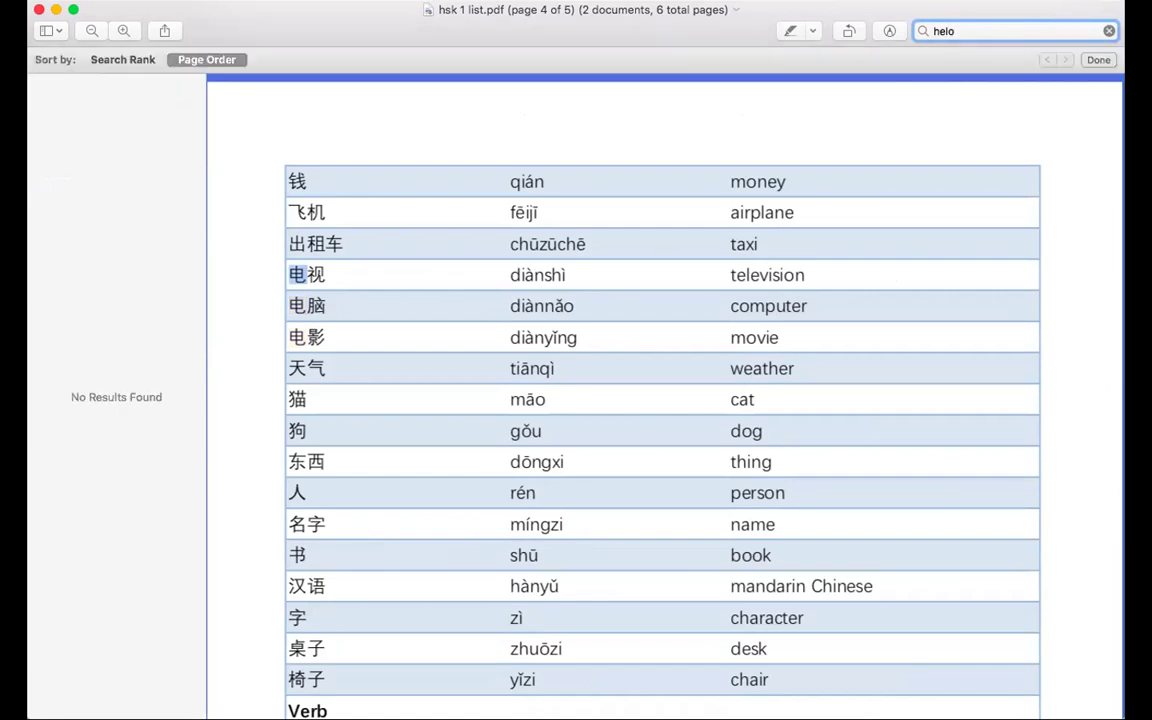
key("BackSpace")
type("l")
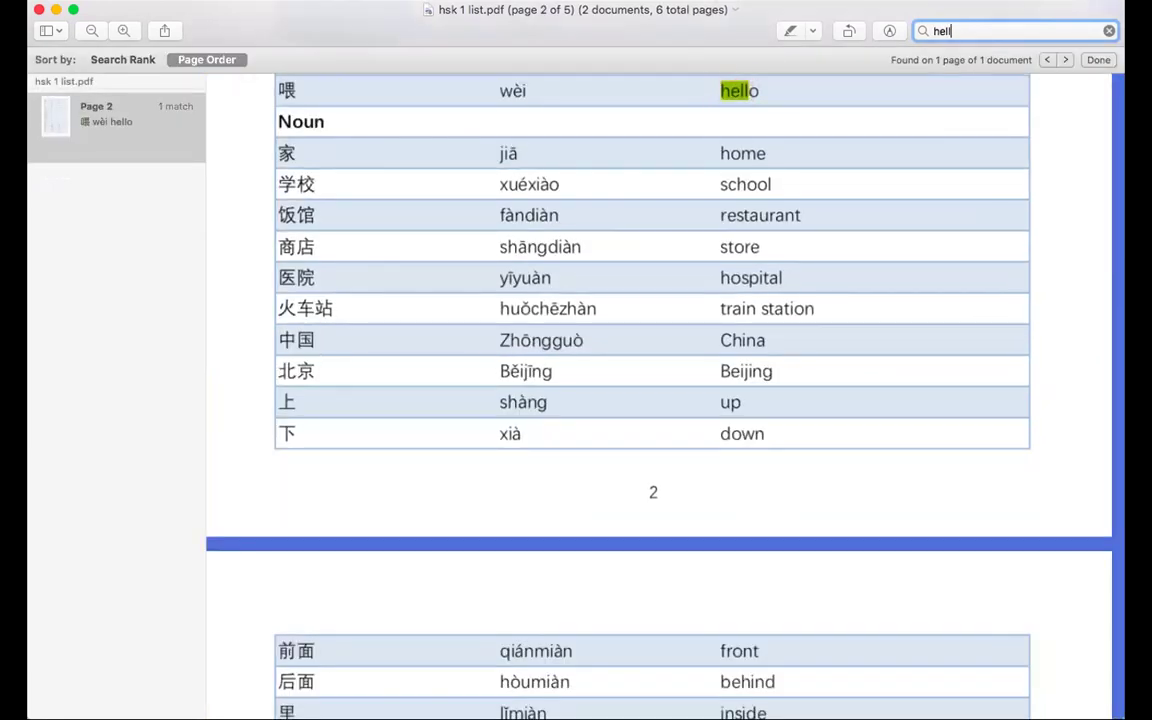
type("o")
scroll(435, 230, "up", 3)
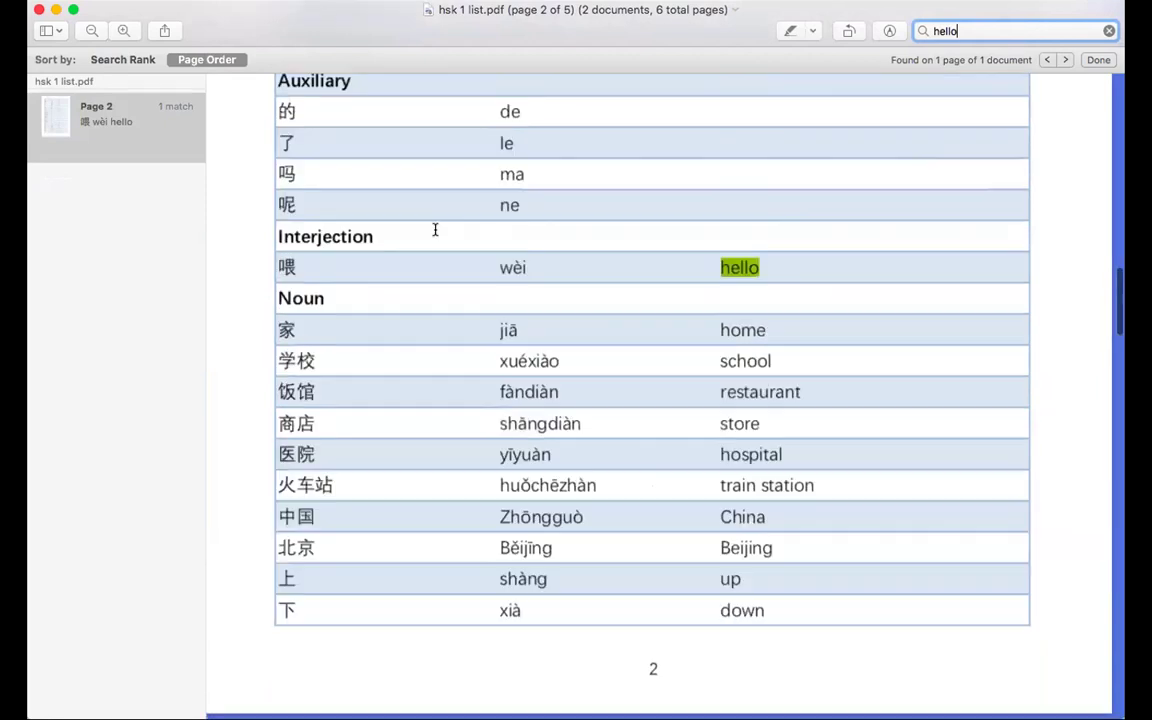
left_click_drag(308, 276, 256, 273)
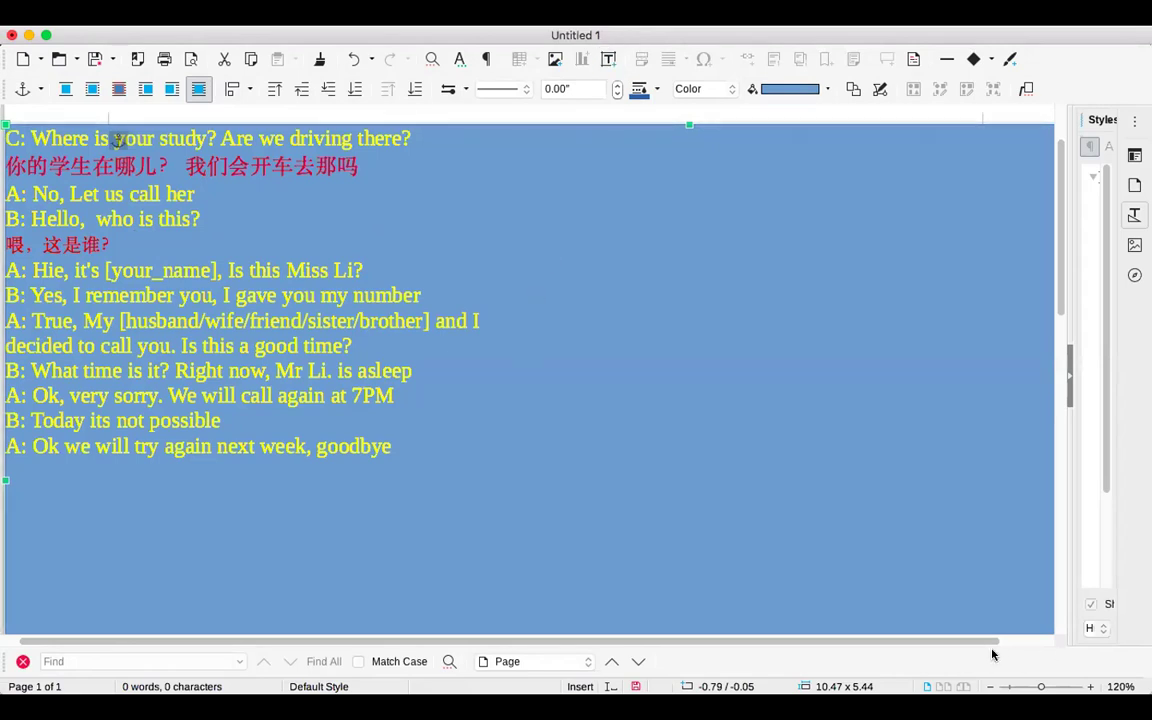
- Return from the dialogue document to the vocabulary list, search it for wh and select the character 谁
key("super+Tab")
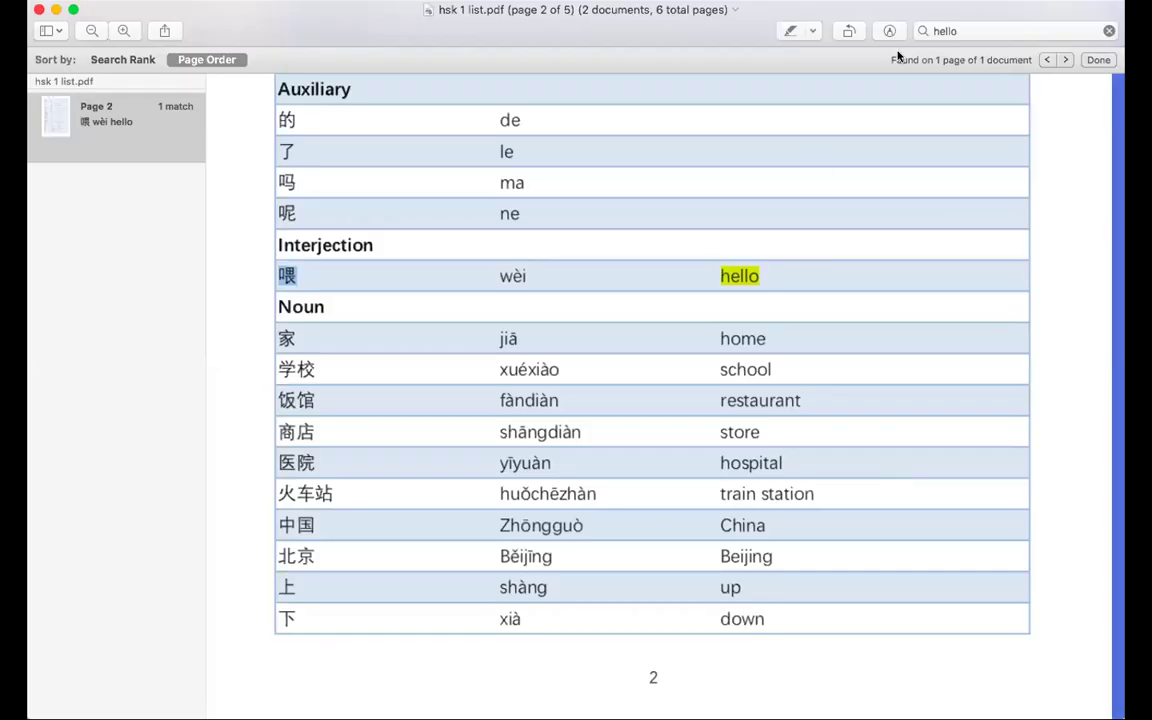
left_click(1045, 34)
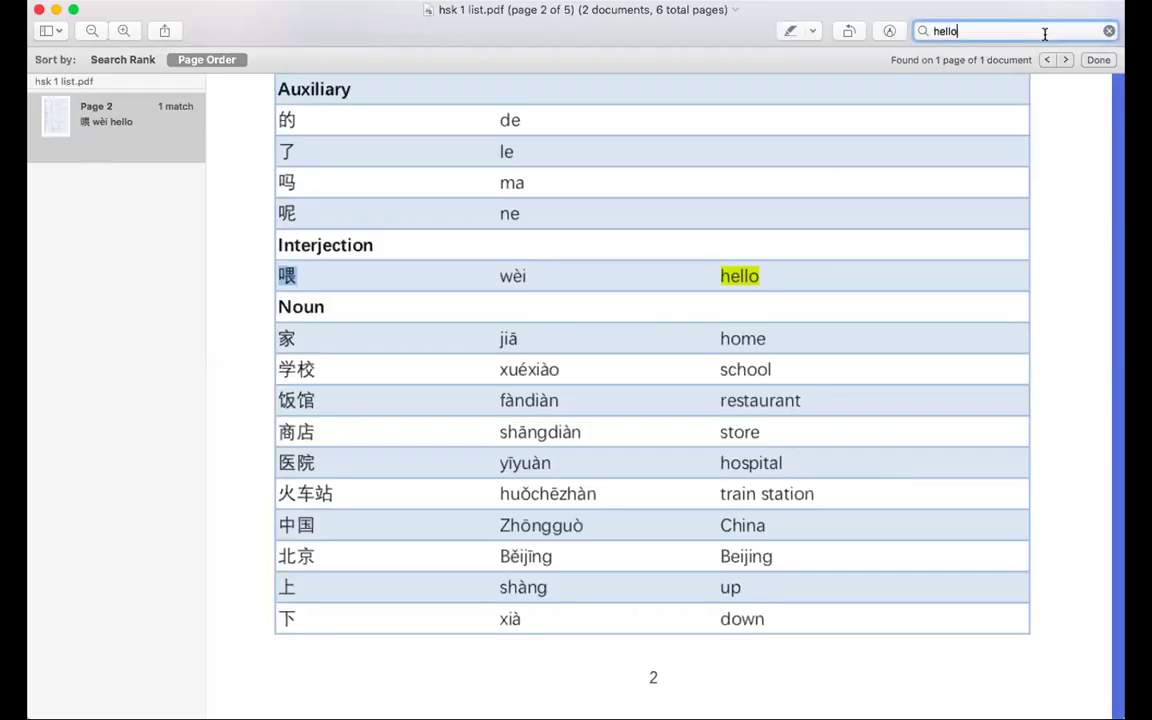
key("BackSpace")
key("BackSpace")
key("BackSpace")
key("BackSpace")
key("BackSpace")
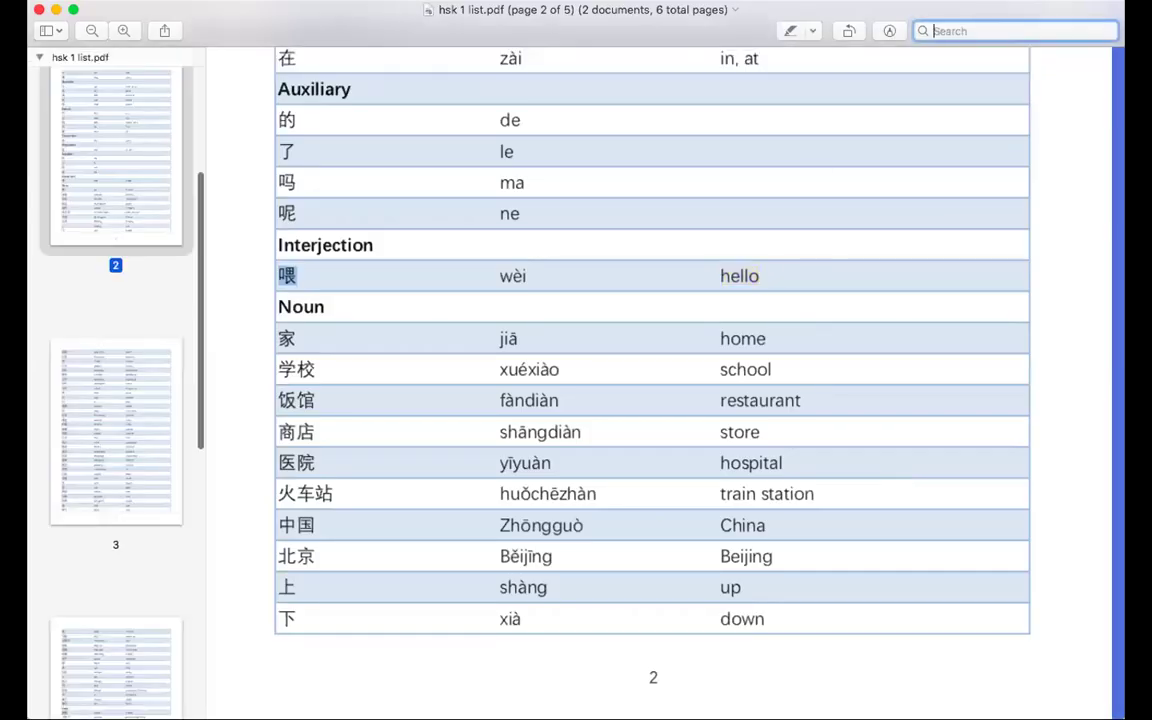
type("wh")
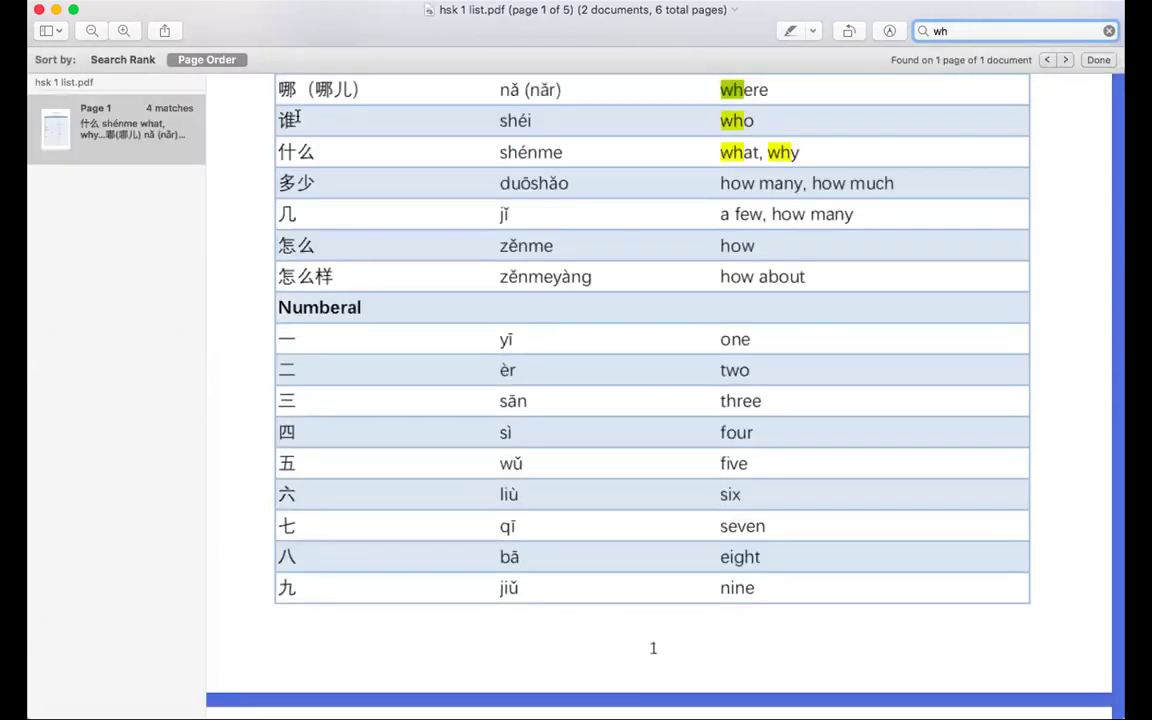
left_click_drag(292, 115, 241, 120)
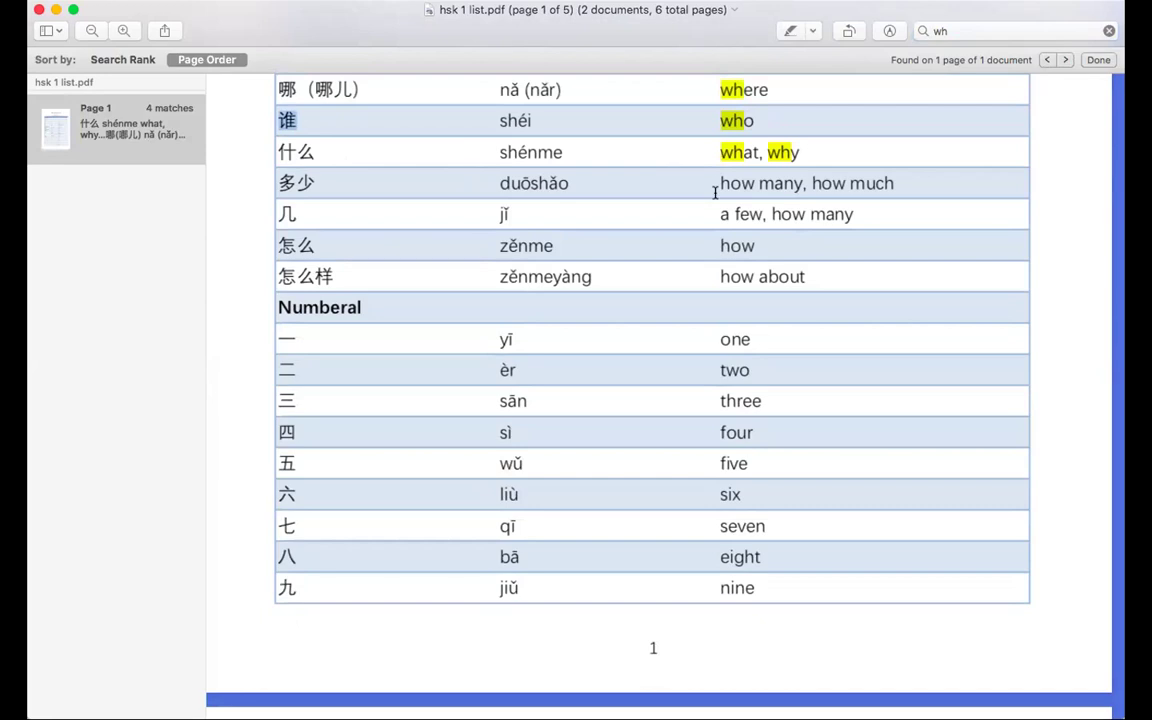
- Replace the vocabulary list's search term with is
left_click(1049, 35)
key("BackSpace")
key("BackSpace")
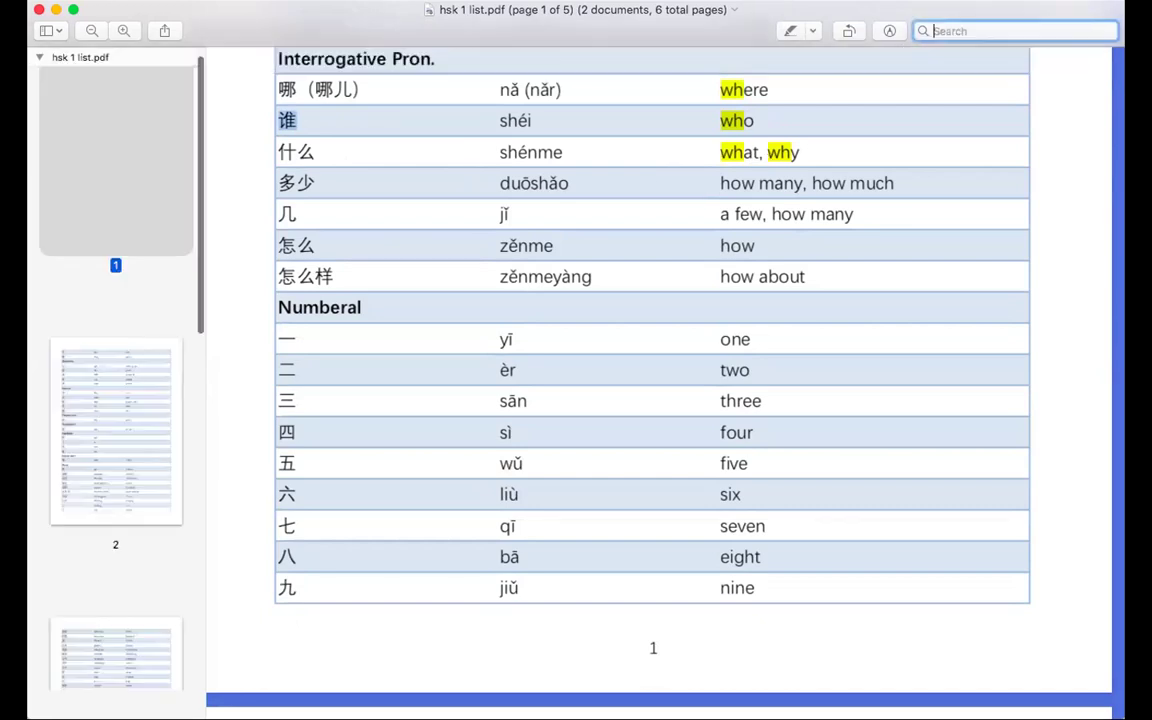
type("iss")
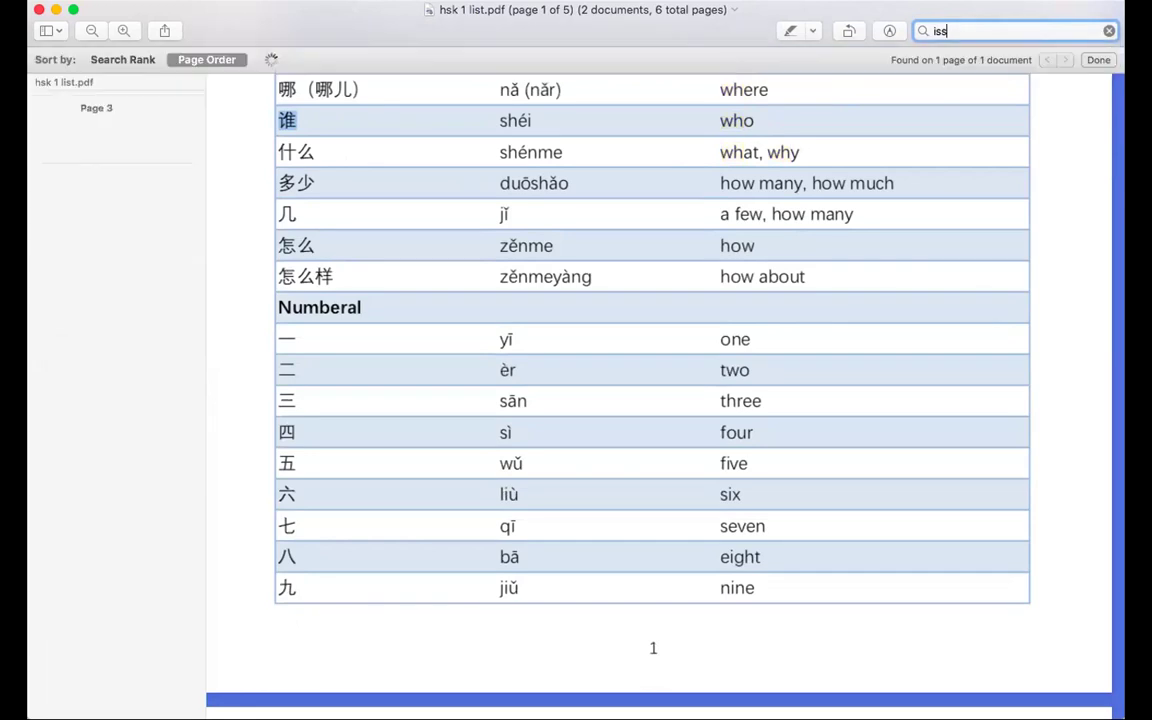
key("BackSpace")
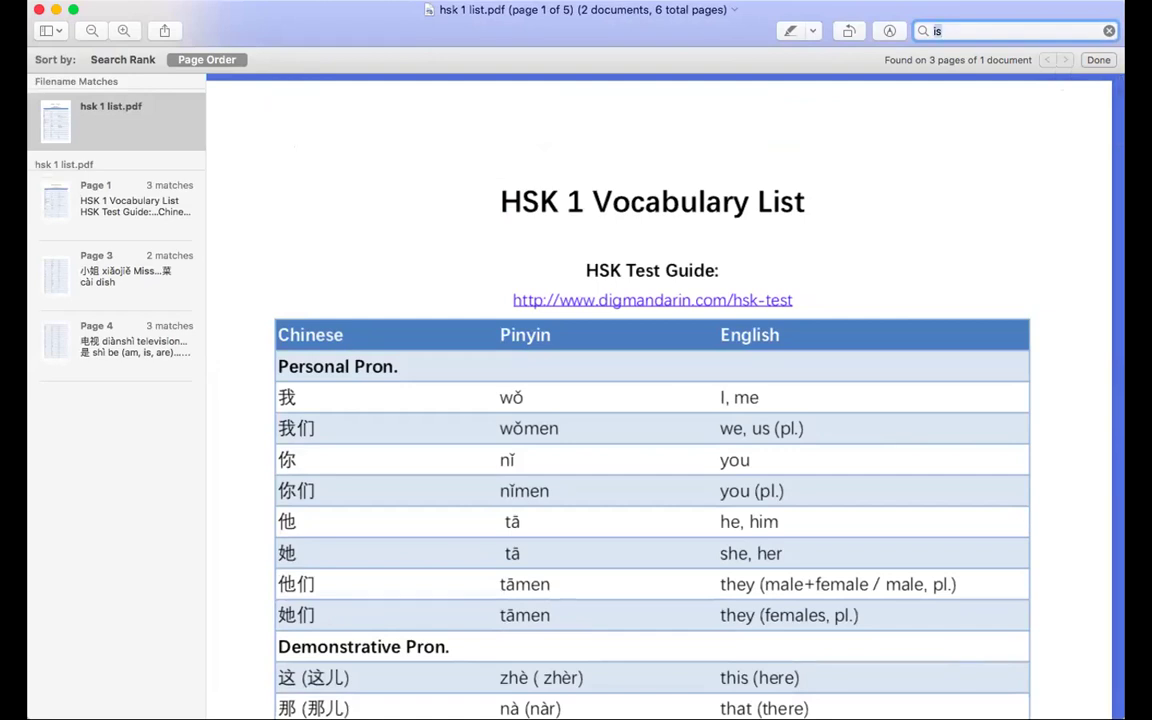
key("super+f")
left_click(1098, 60)
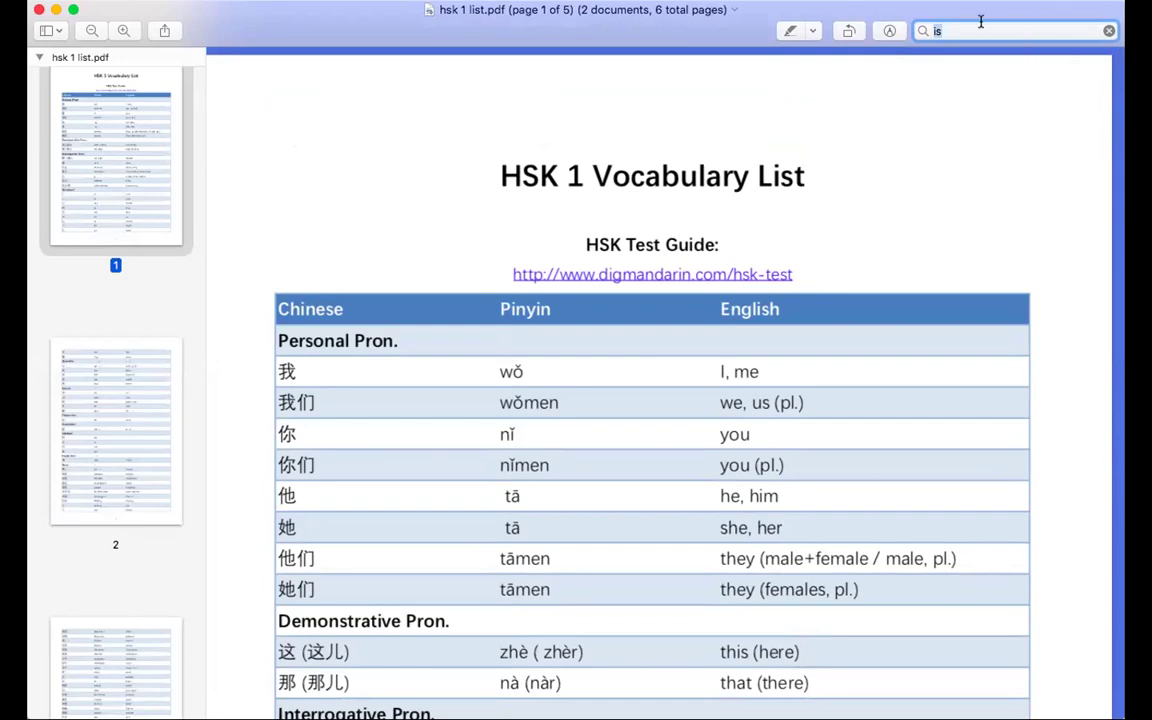
key("BackSpace")
type("is")
- Go through the matches for is up to the verb 是 on page 4 and examine its entry
scroll(692, 296, "down", 10)
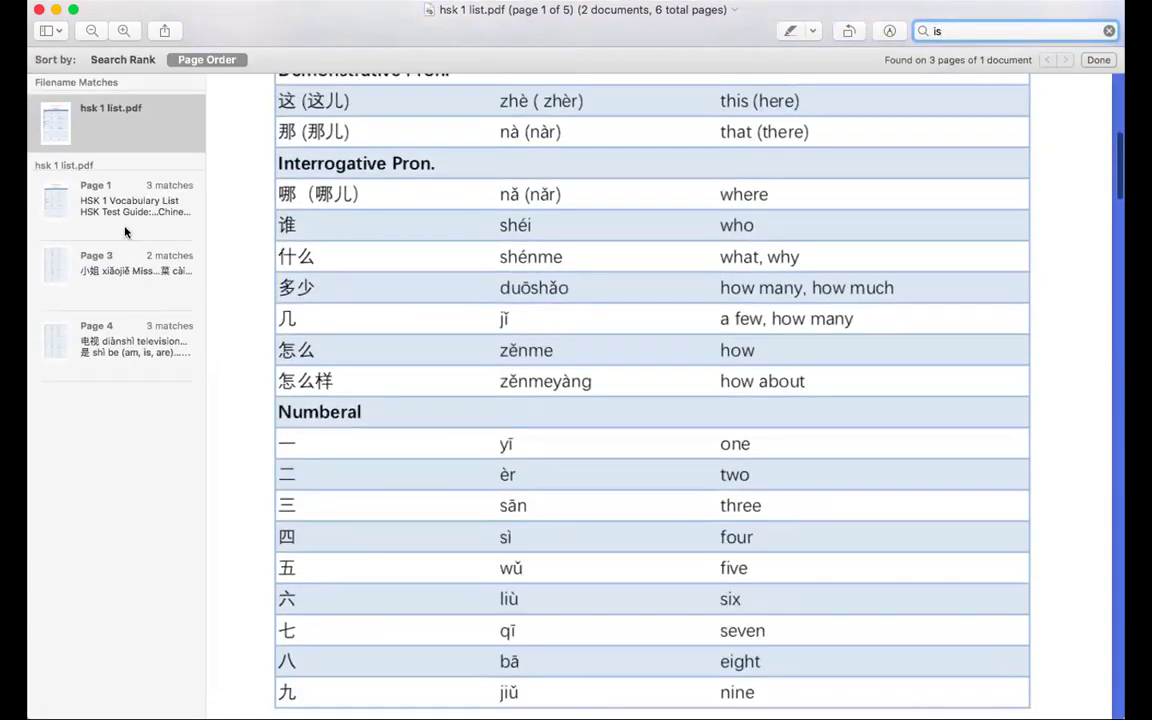
left_click(140, 215)
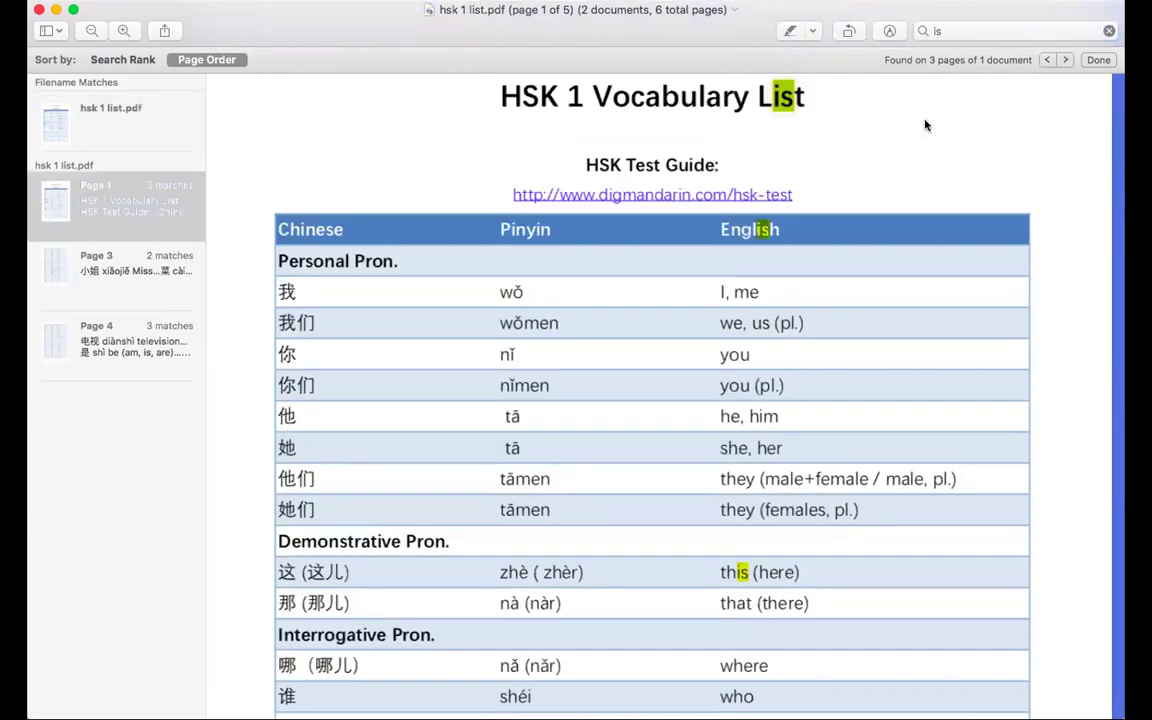
left_click(1063, 62)
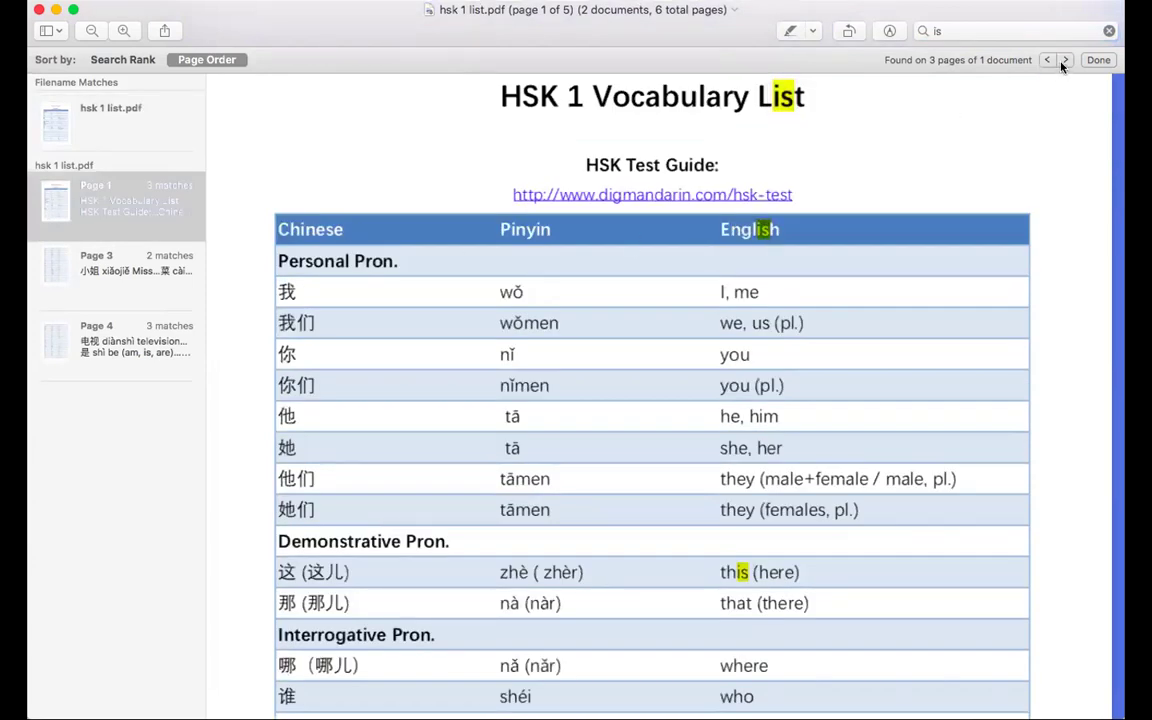
left_click(1063, 62)
left_click(1063, 62)
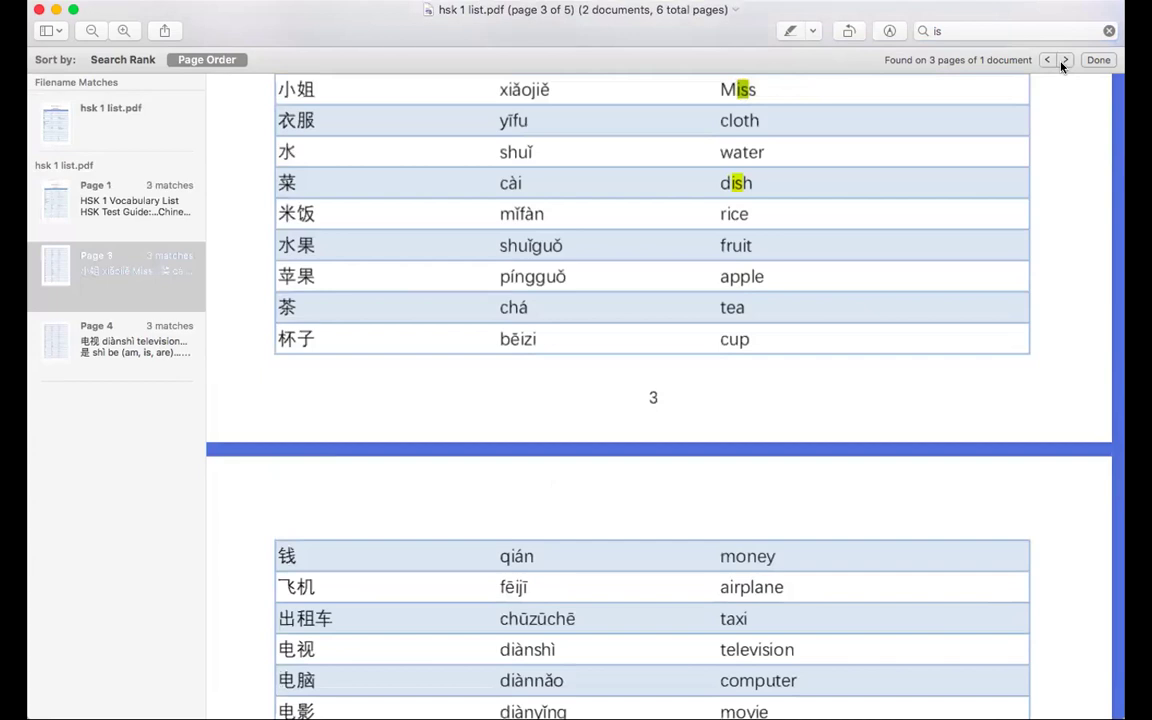
left_click(1063, 62)
left_click(1063, 62)
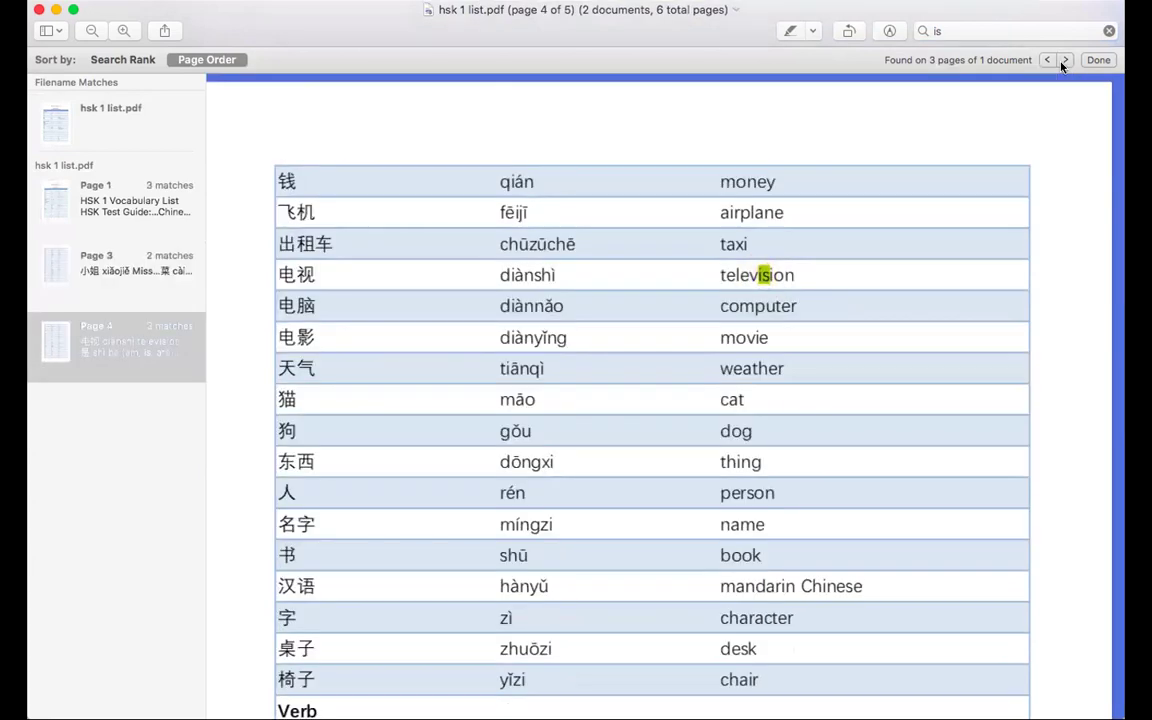
left_click(1063, 62)
scroll(676, 216, "up", 2)
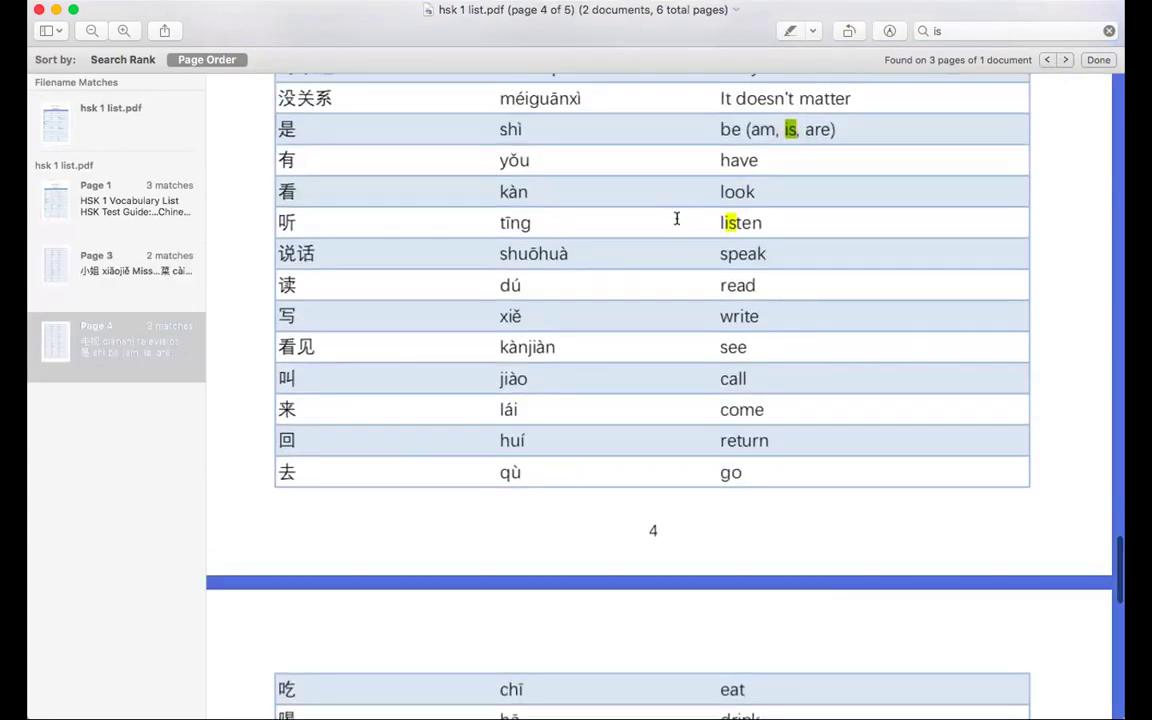
left_click_drag(838, 178, 527, 178)
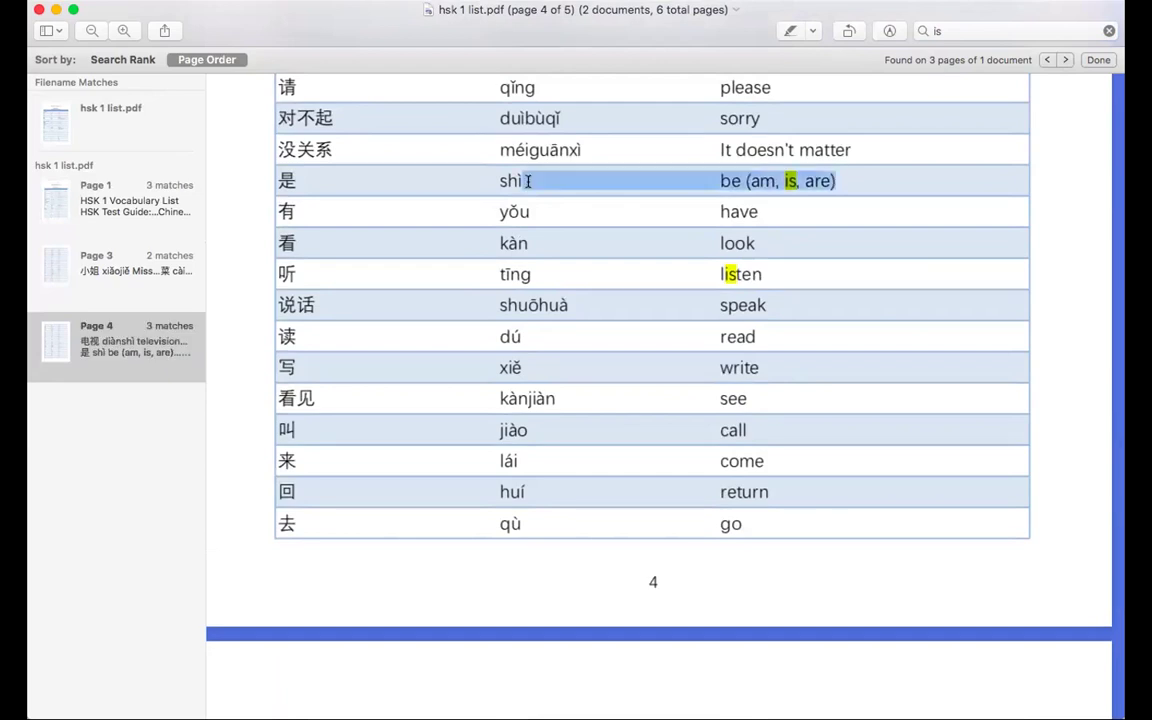
left_click(347, 193)
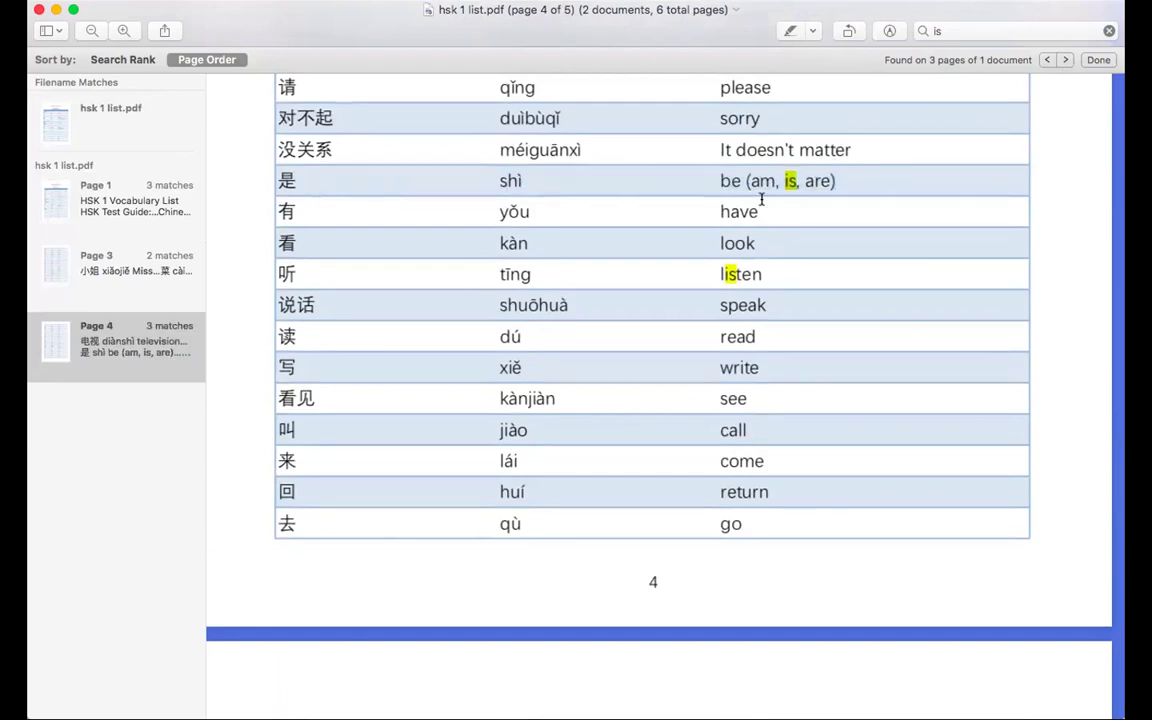
- Search the vocabulary list for this, then switch to Google Translate and clear the old source sentence
left_click(955, 30)
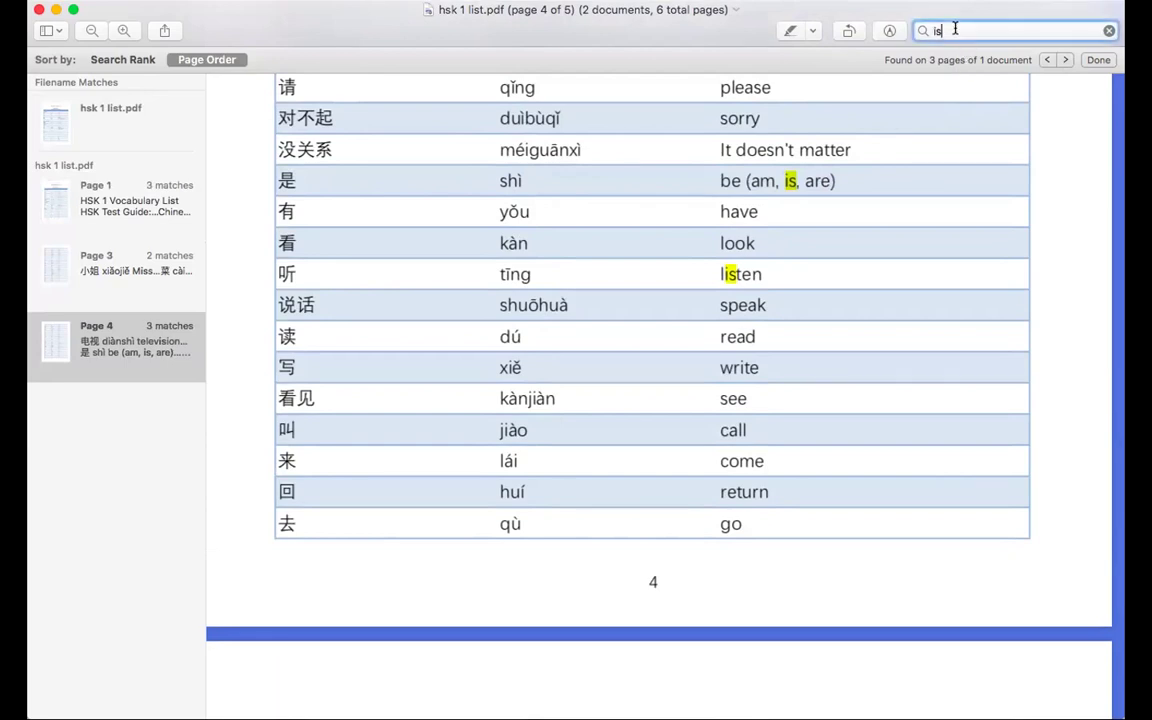
key("BackSpace")
key("BackSpace")
type("this")
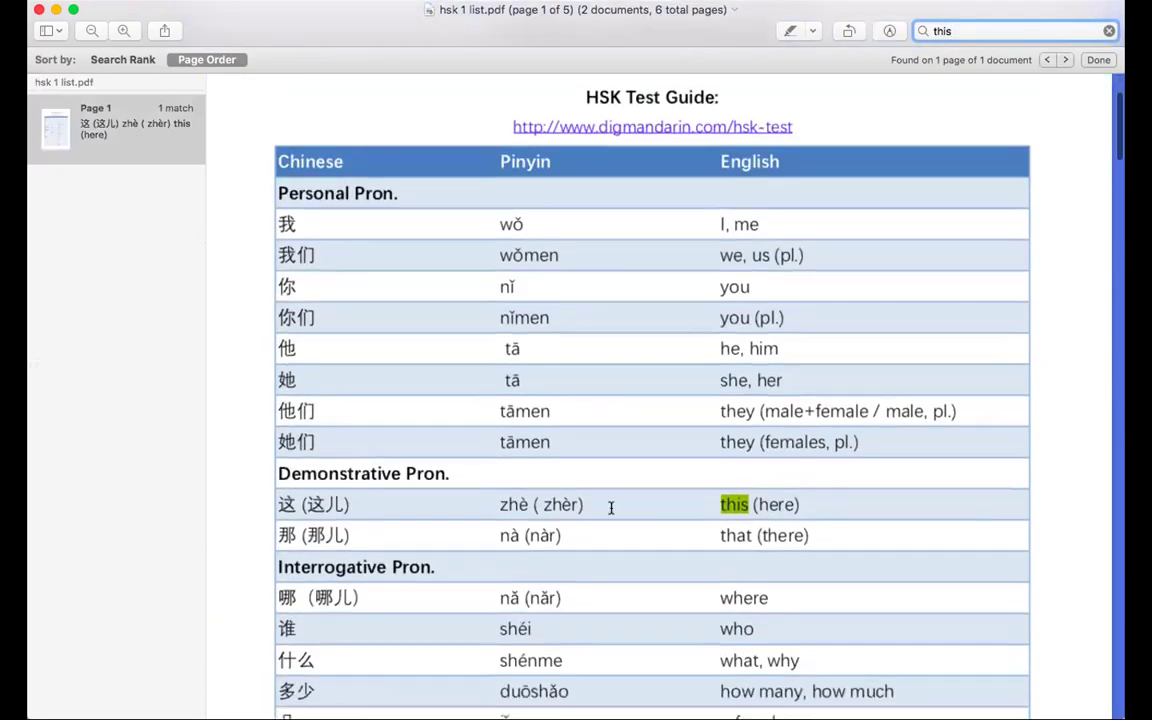
left_click(308, 452)
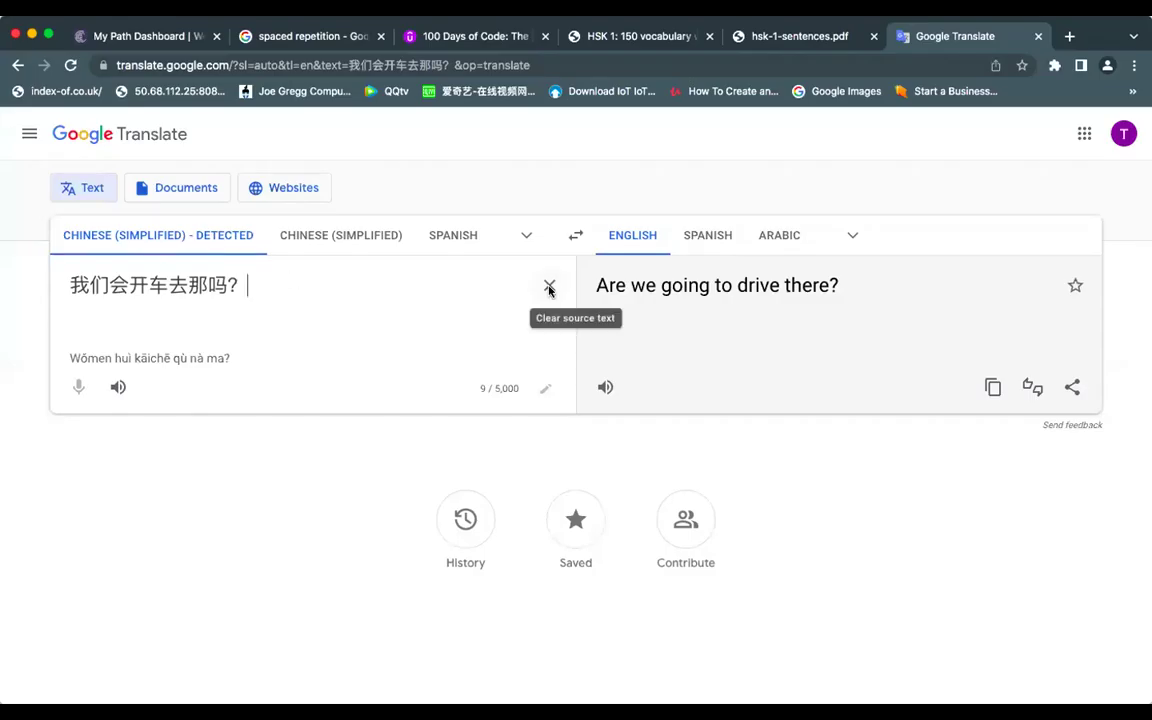
left_click(549, 287)
type("seis")
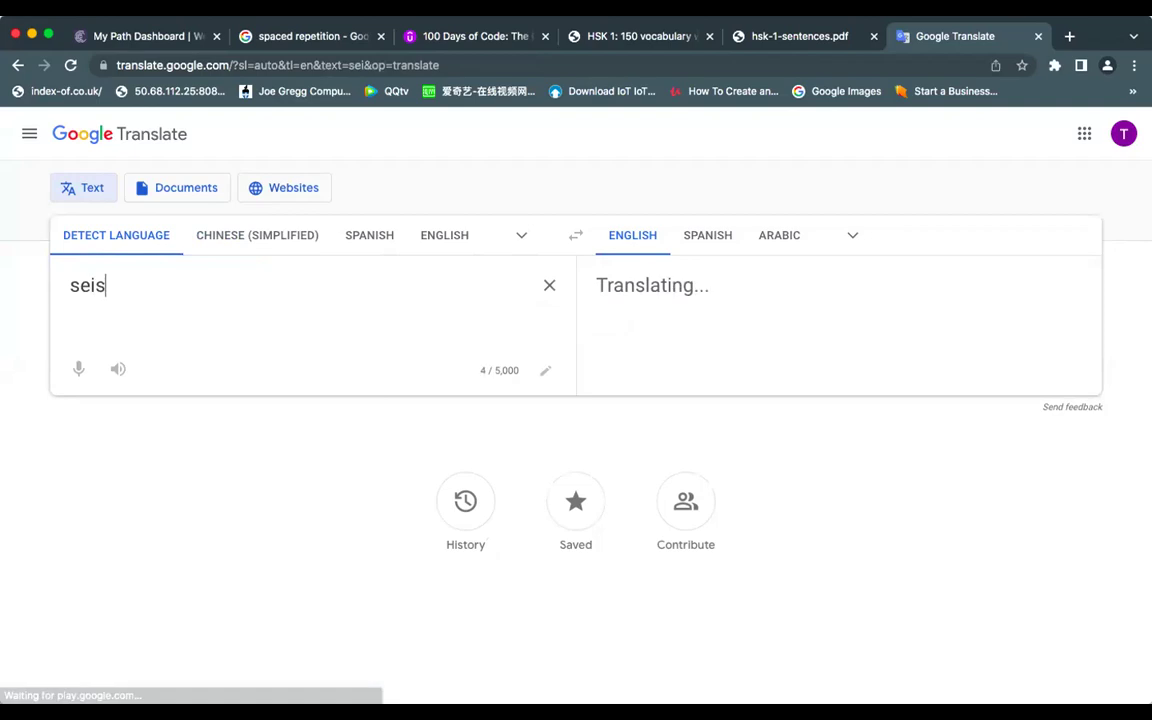
type("hi")
key("BackSpace")
key("BackSpace")
key("BackSpace")
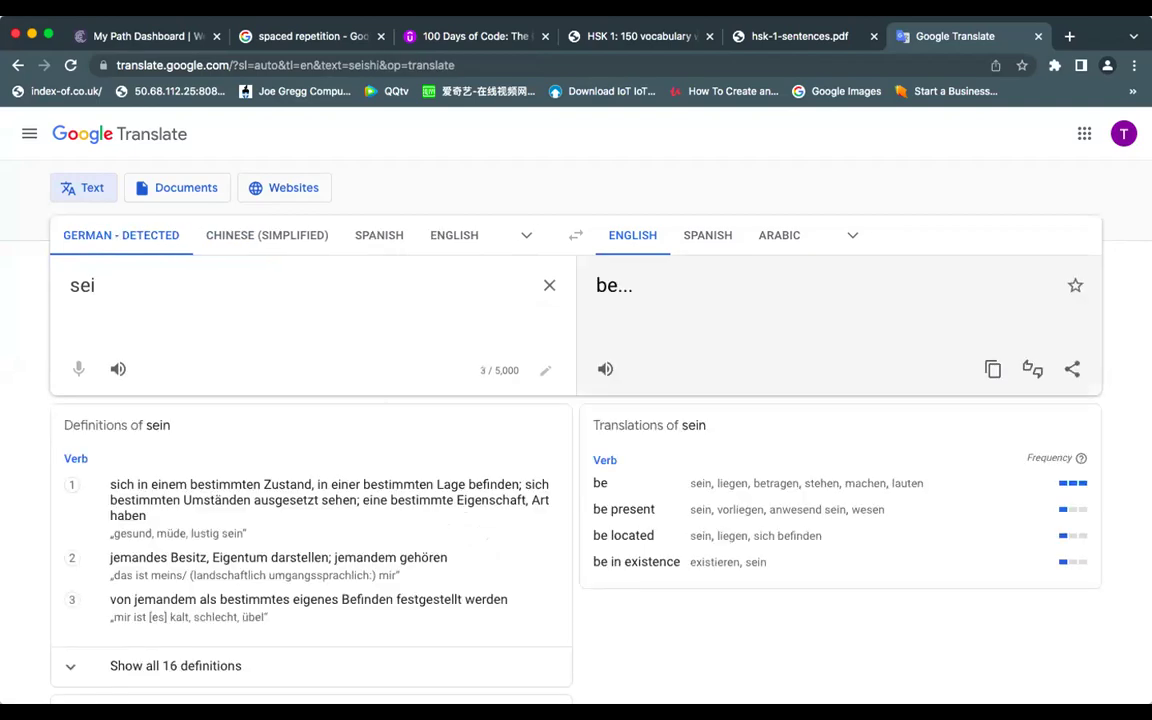
key("BackSpace")
key("BackSpace")
key("BackSpace")
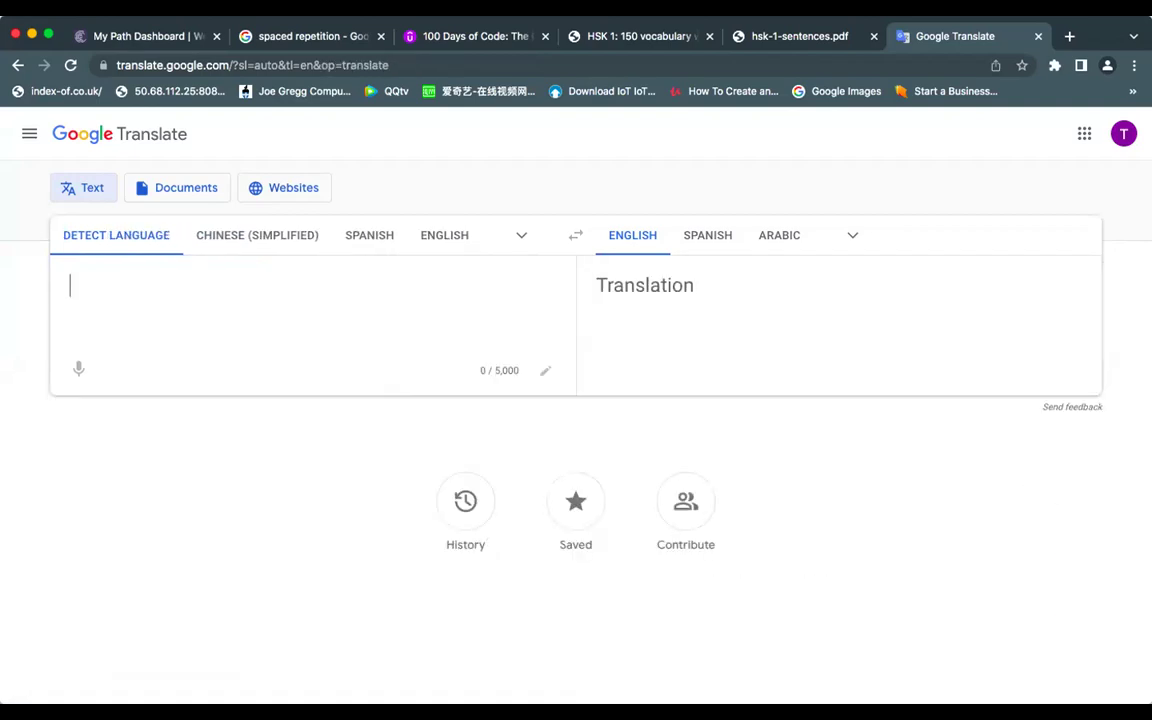
- Try the word order 谁是这 as the source text, entering it from the pinyin shei shi zhe
type("she")
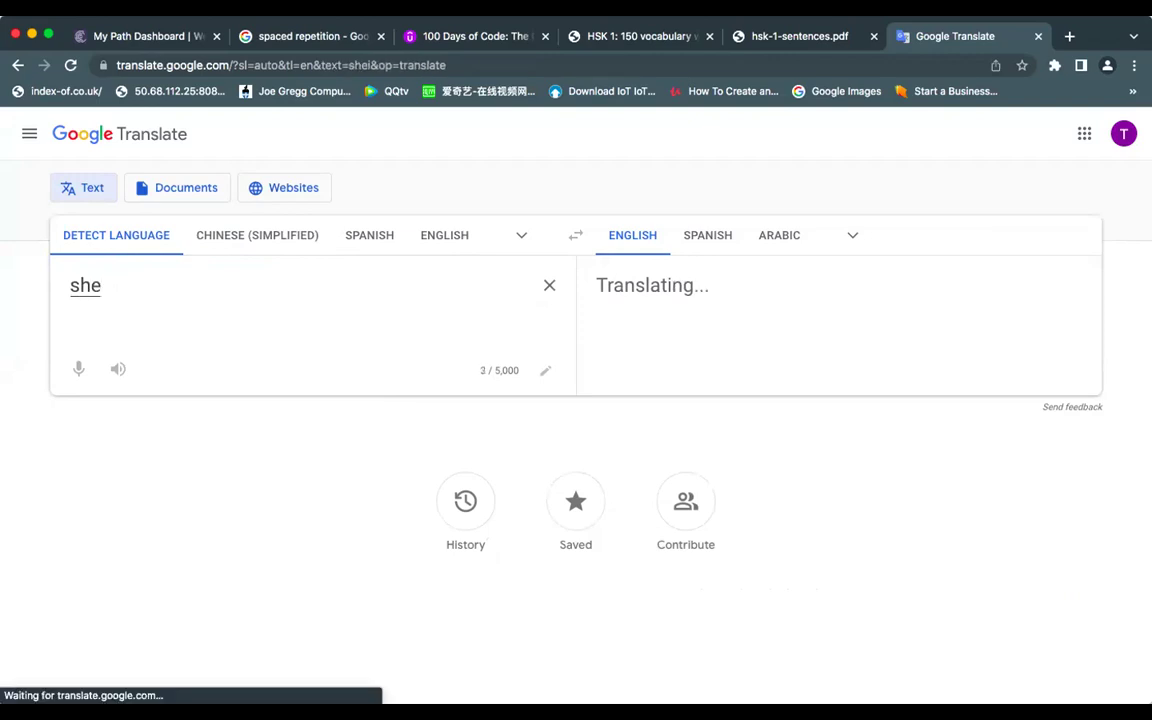
type("i shi z")
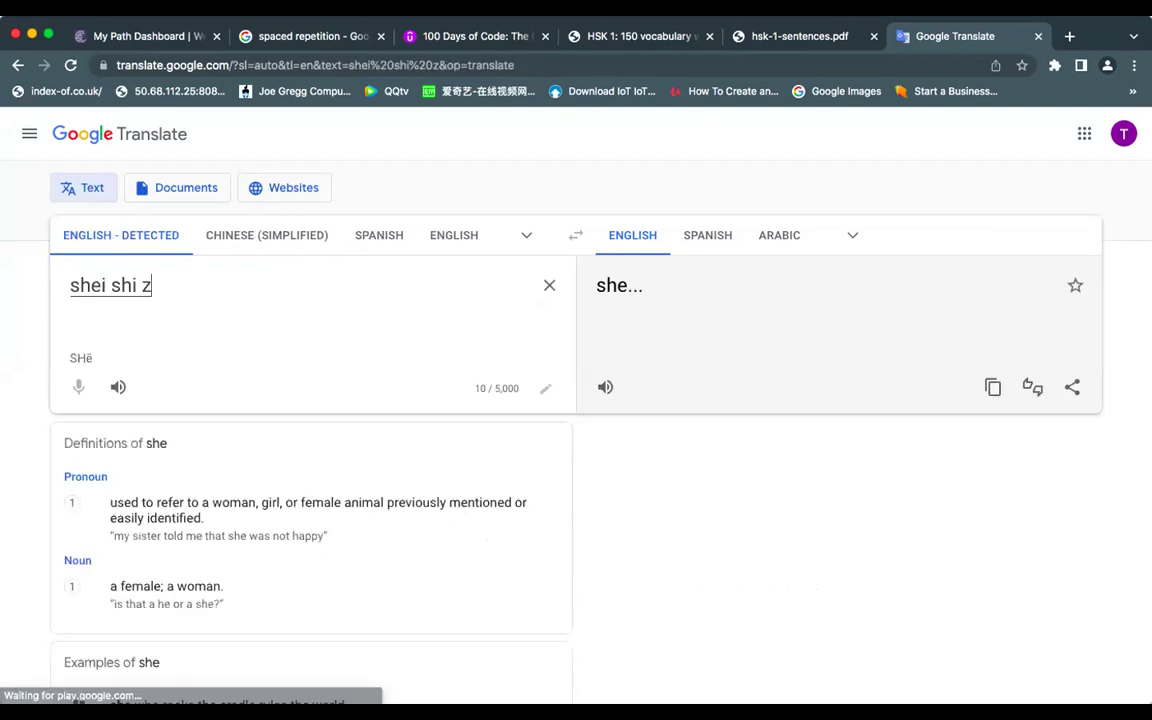
type("he")
key("space")
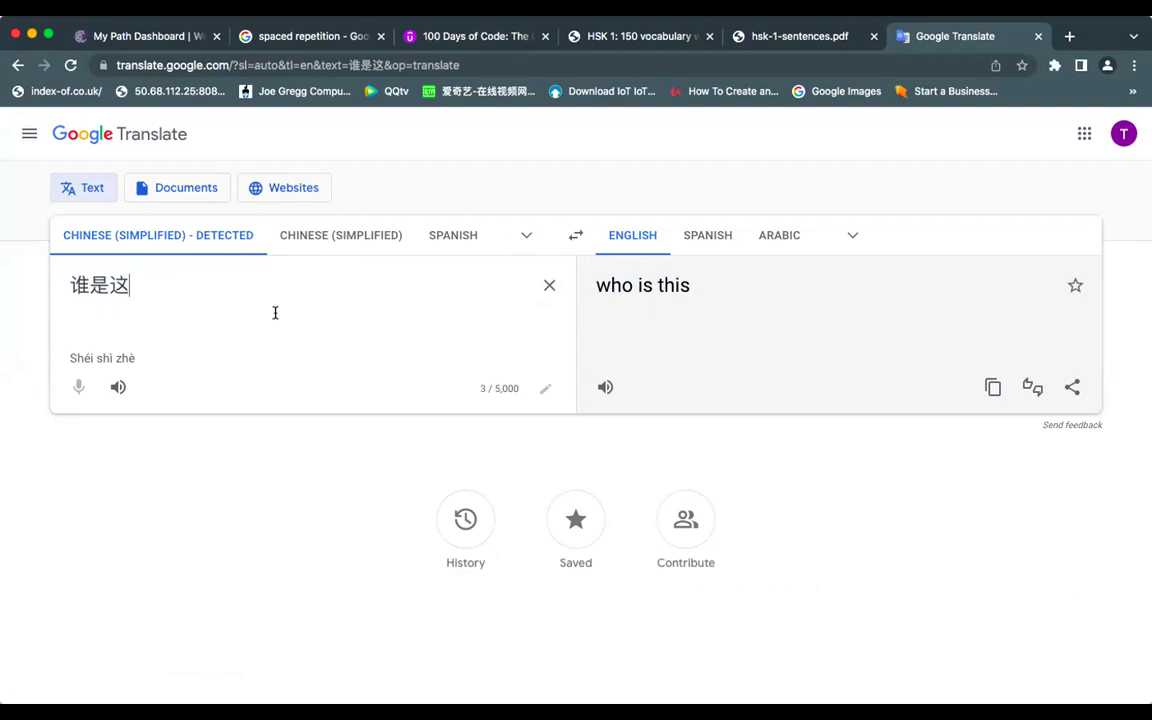
- Enter the alternative word order 这是谁 on a second line and delete the text of the first line
key("Return")
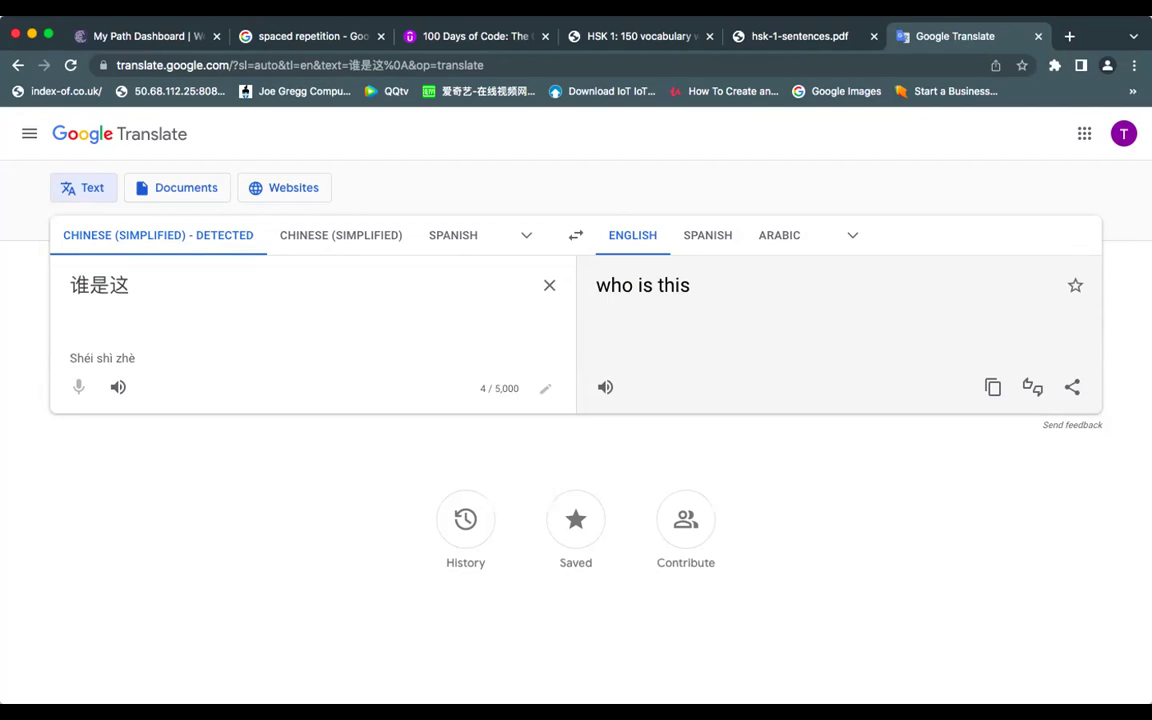
type("zhe")
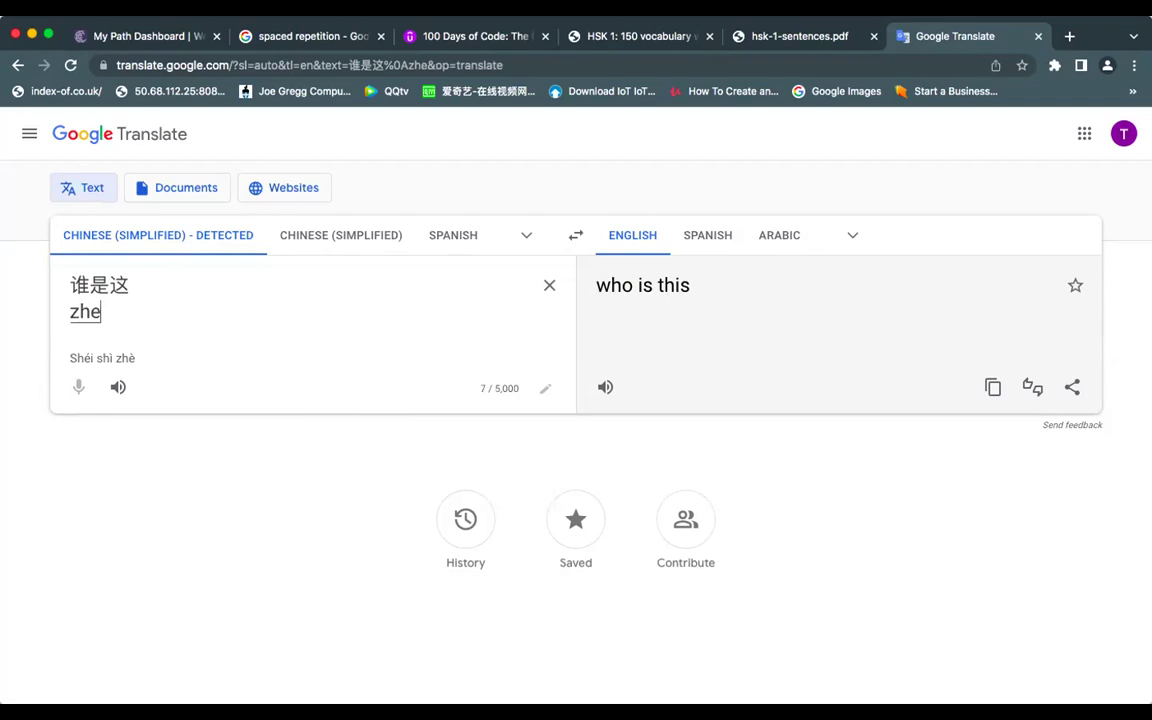
type(" shi shei")
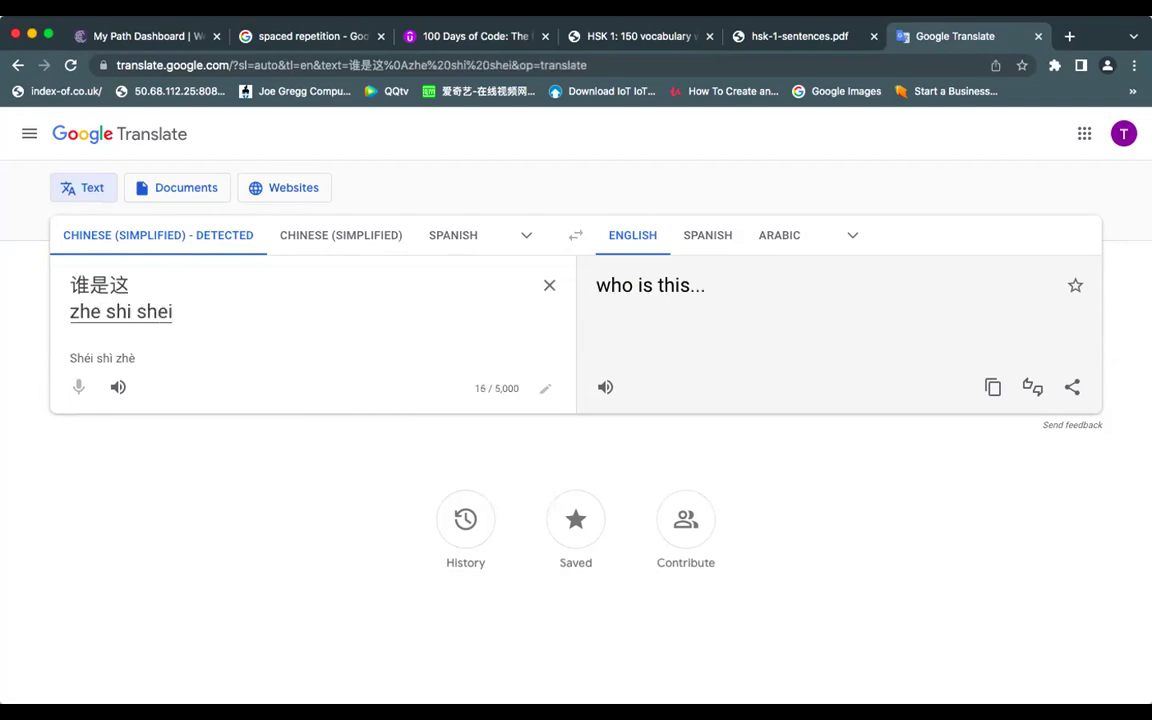
key("space")
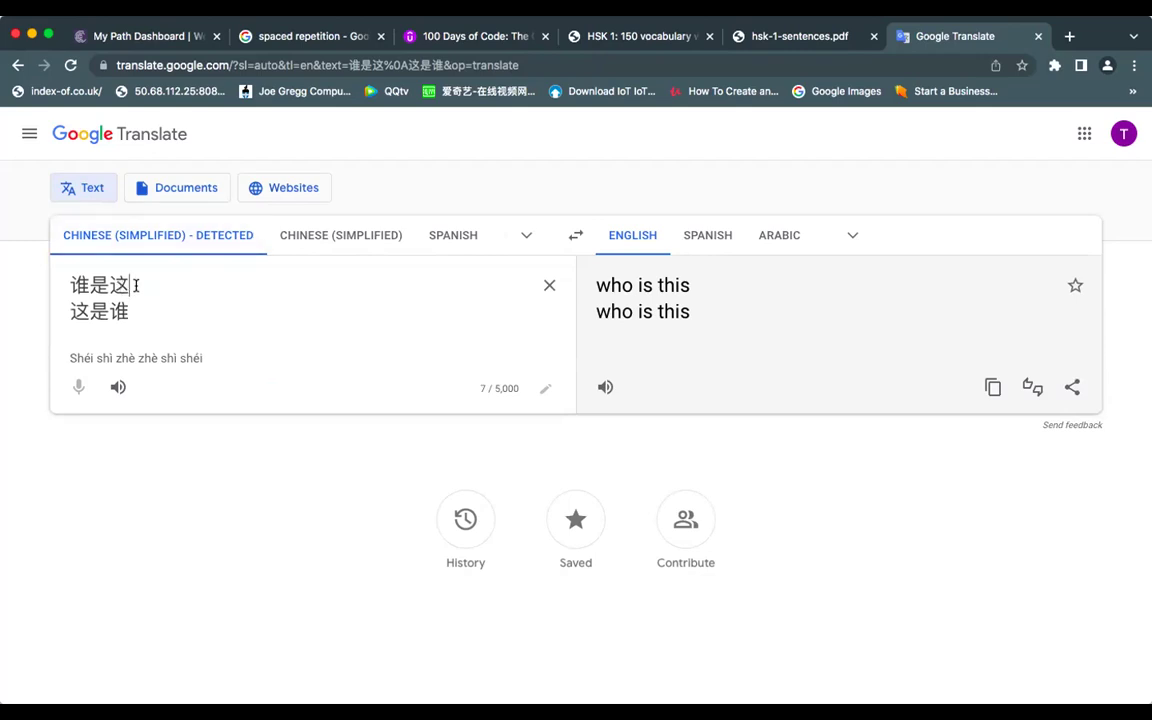
left_click_drag(130, 285, 40, 287)
key("BackSpace")
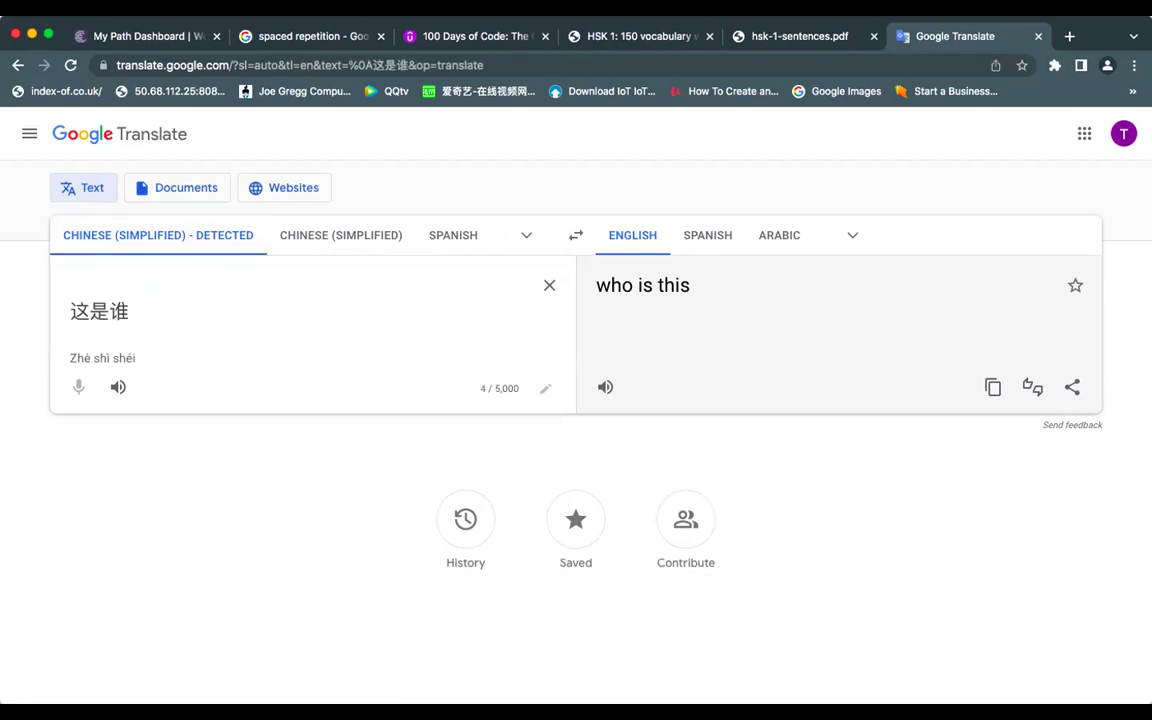
- Remove the empty line above 这是谁 and start a new line below the sentence
key("BackSpace")
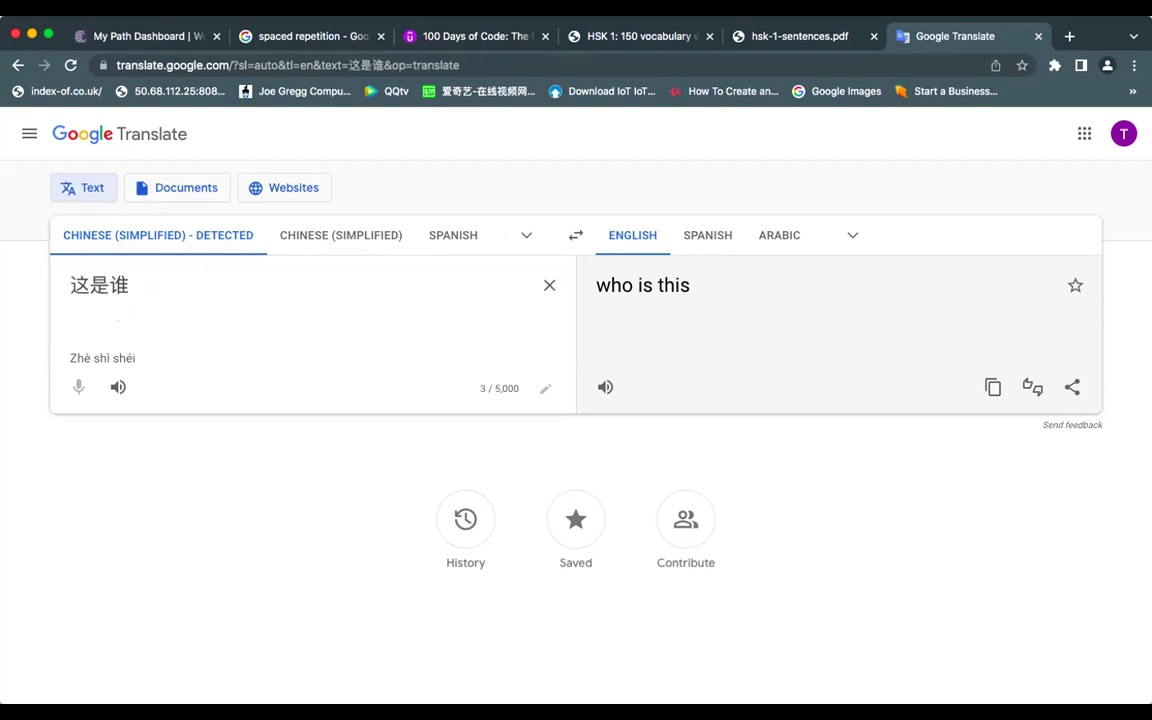
key("Right")
key("Right")
key("Right")
key("Return")
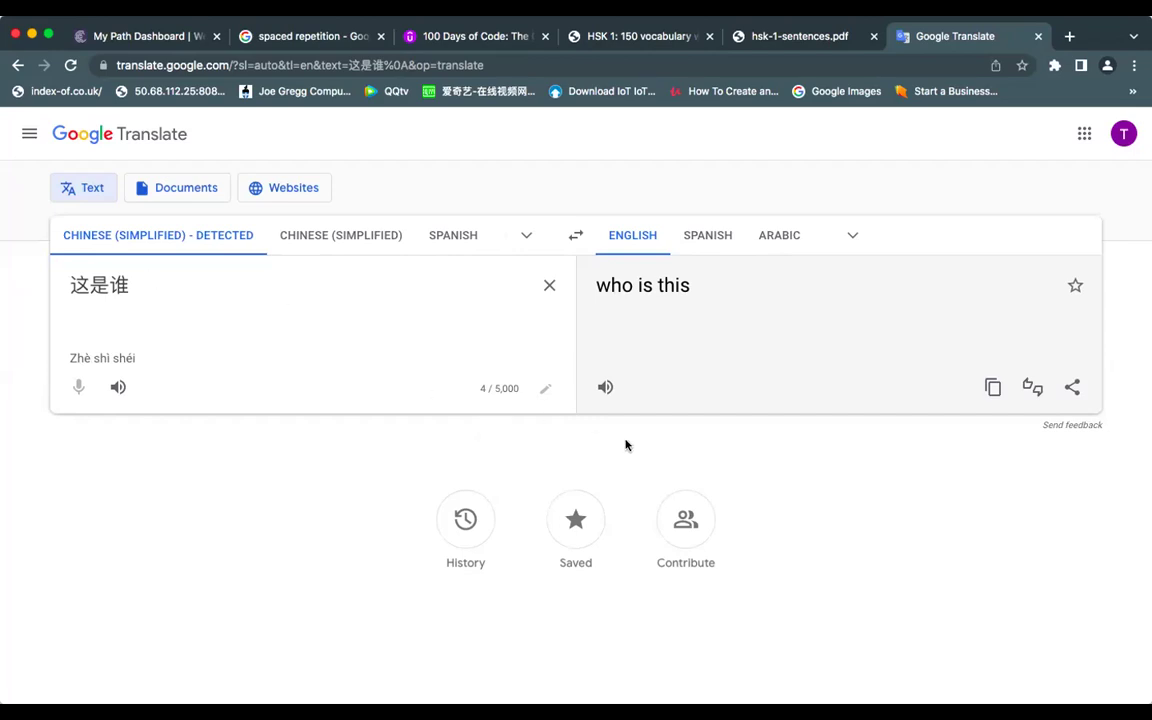
- Write the word-order note svo on the line below 这是谁
scroll(626, 445, "up", 2)
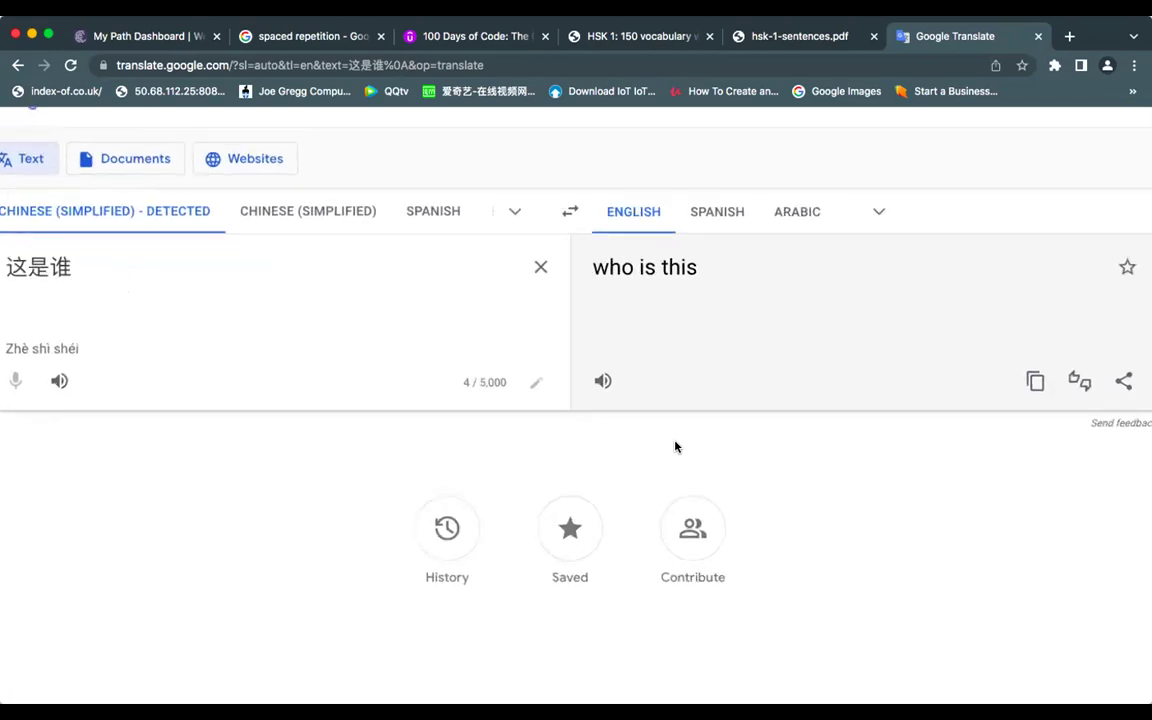
scroll(691, 434, "left", 3)
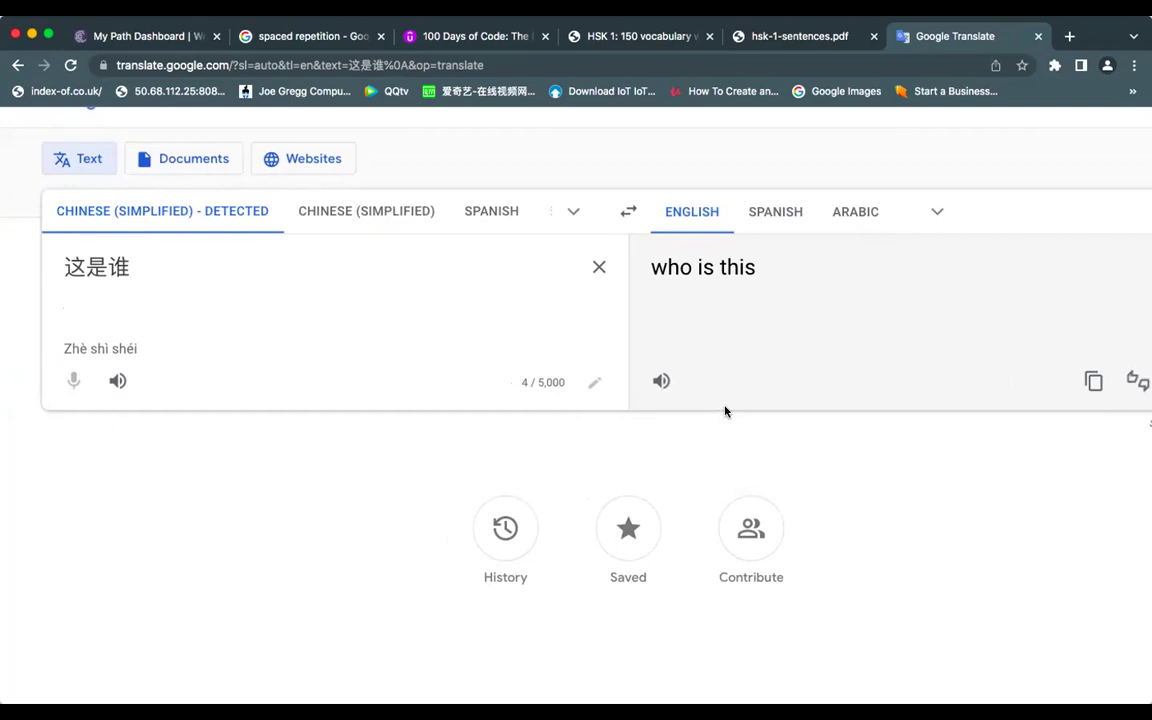
scroll(725, 411, "up", 3)
scroll(578, 393, "up", 2)
scroll(604, 387, "left", 2)
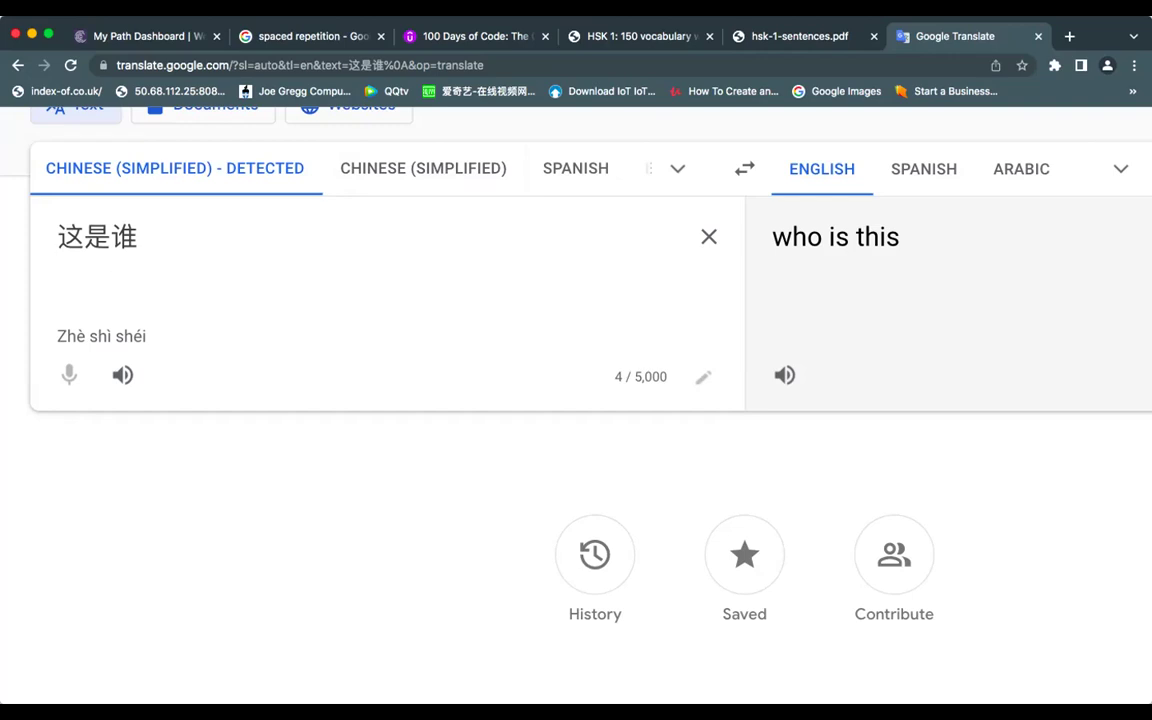
type("s")
key("BackSpace")
type("svo")
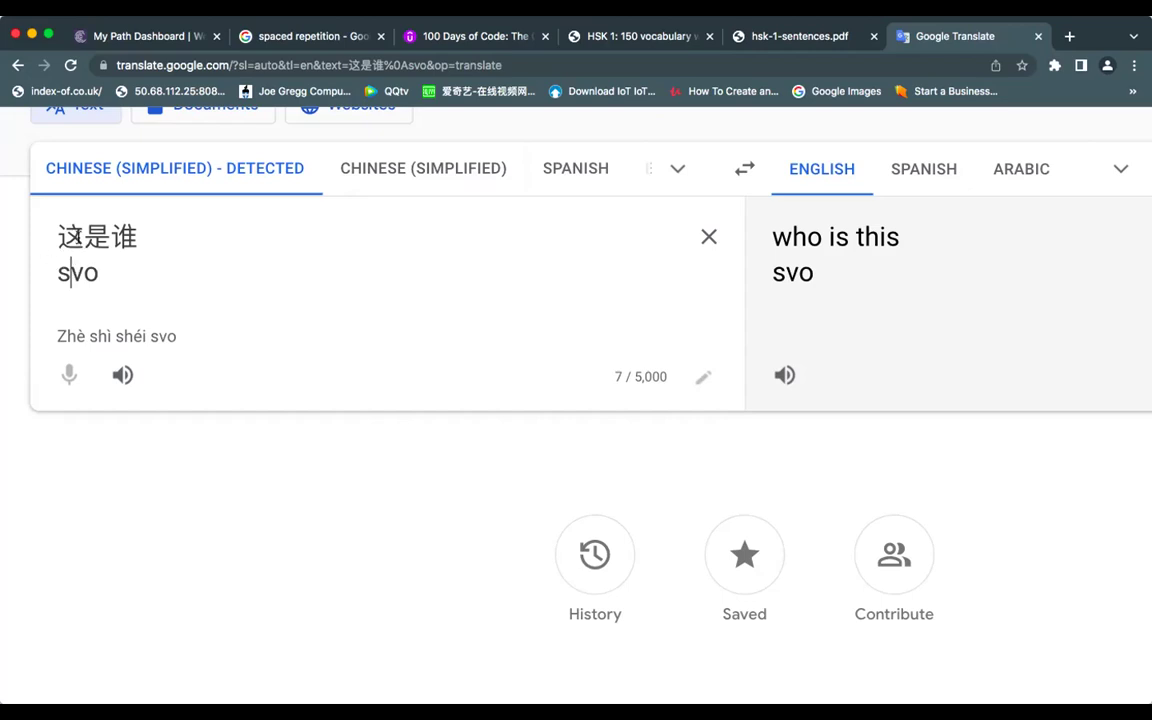
- Highlight the characters 这, 是 and 谁 individually in the source sentence to examine their order and dictionary entries
left_click_drag(75, 237, 48, 245)
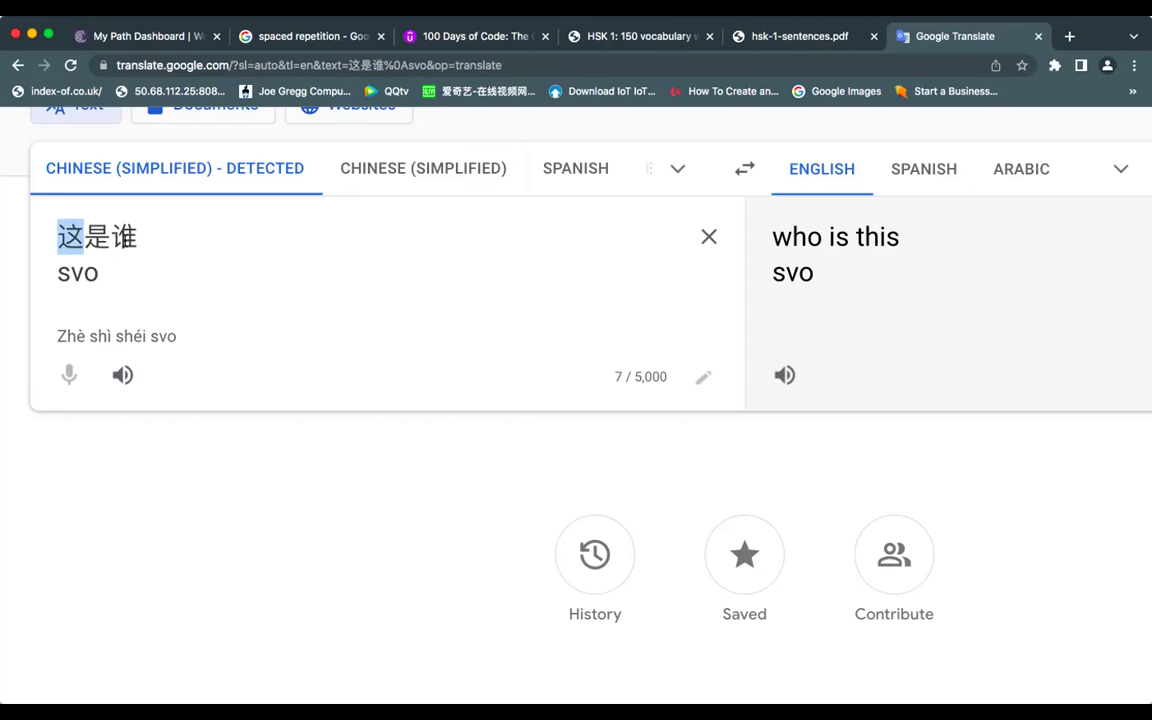
left_click(118, 238)
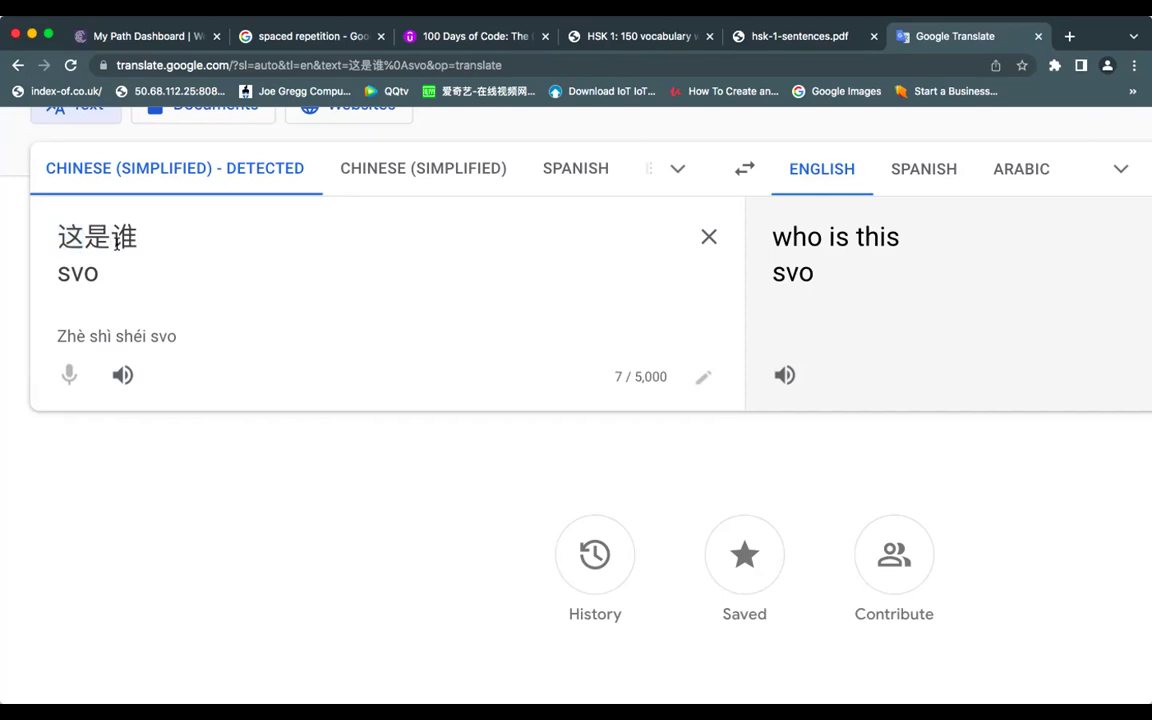
double_click(118, 238)
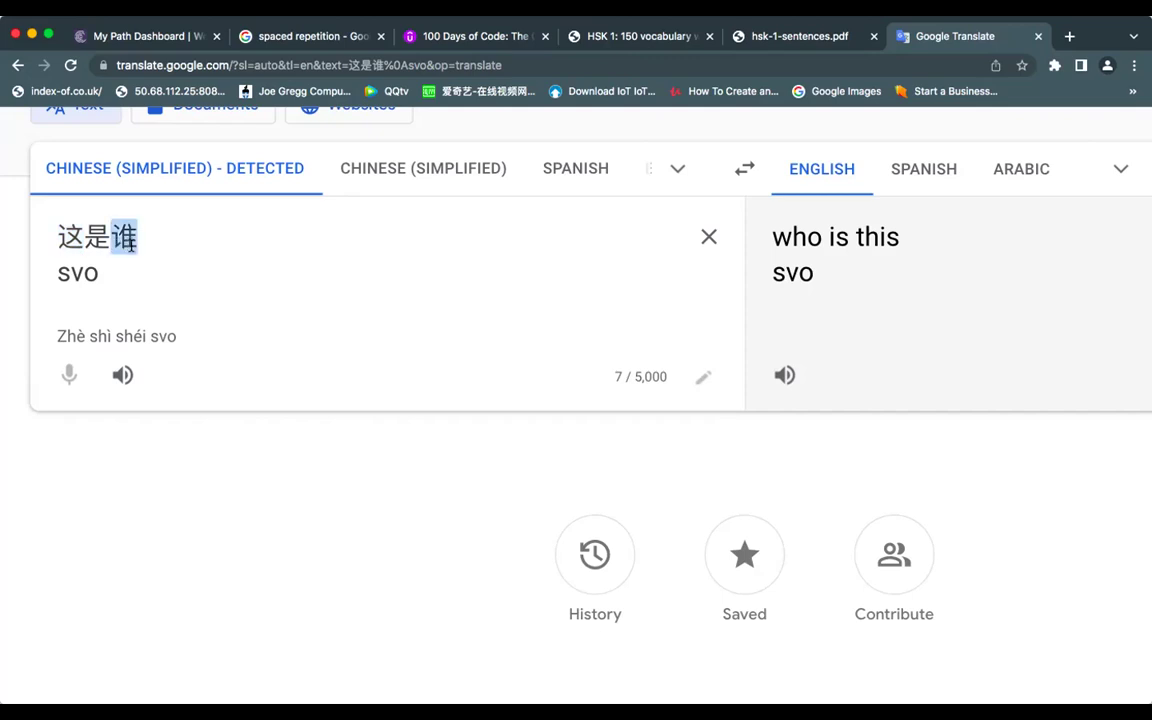
left_click(76, 238)
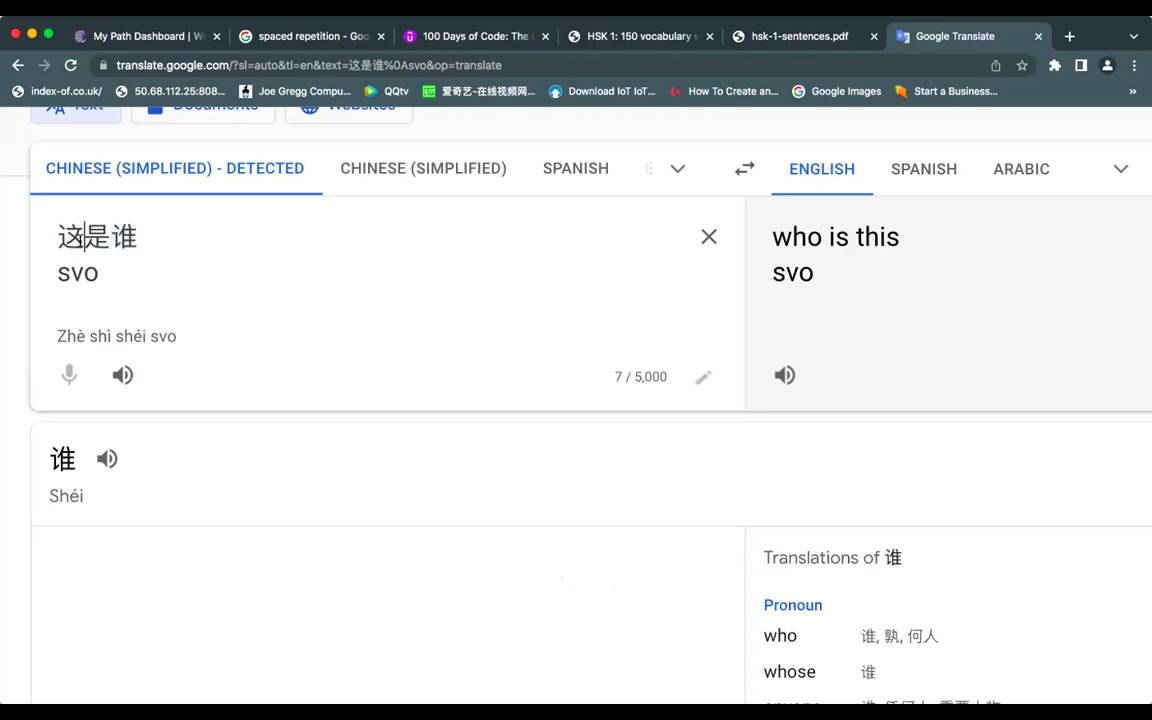
left_click_drag(76, 238, 55, 240)
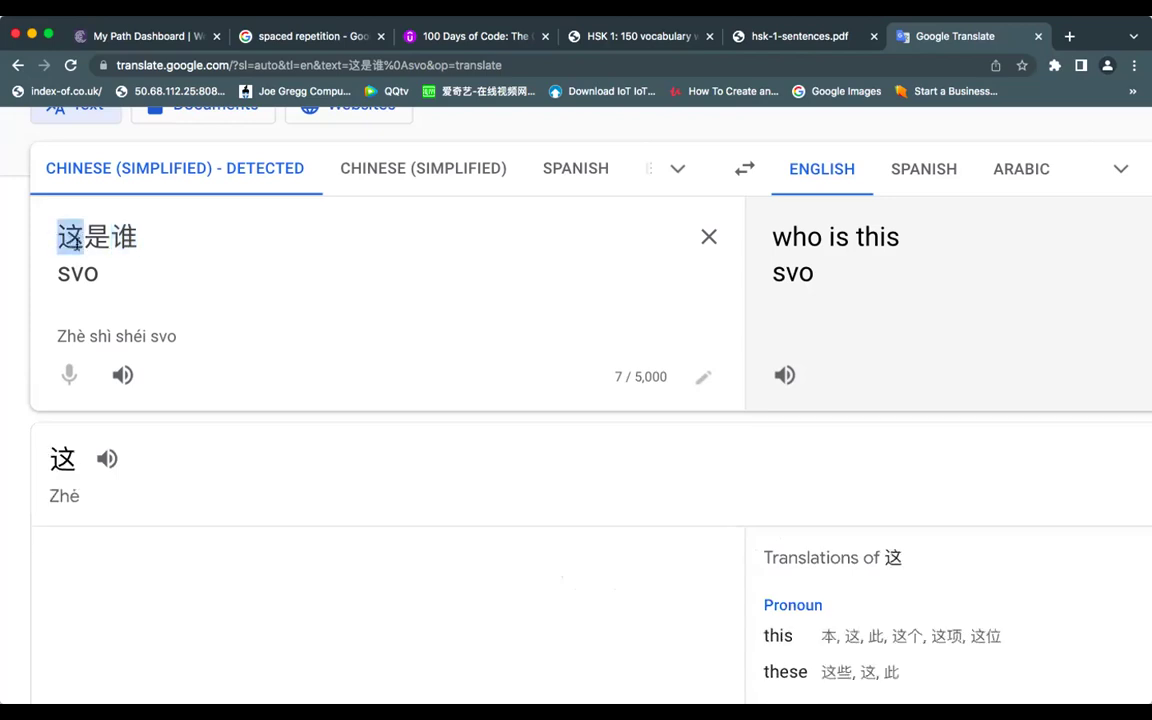
left_click(85, 237)
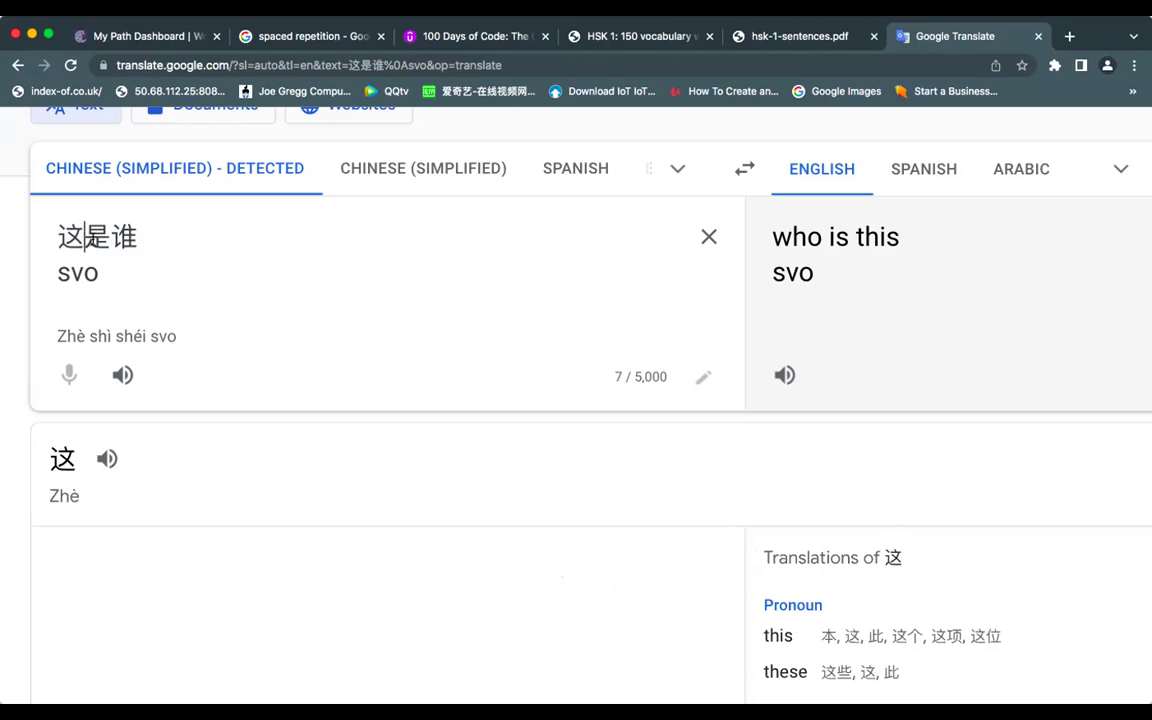
double_click(90, 237)
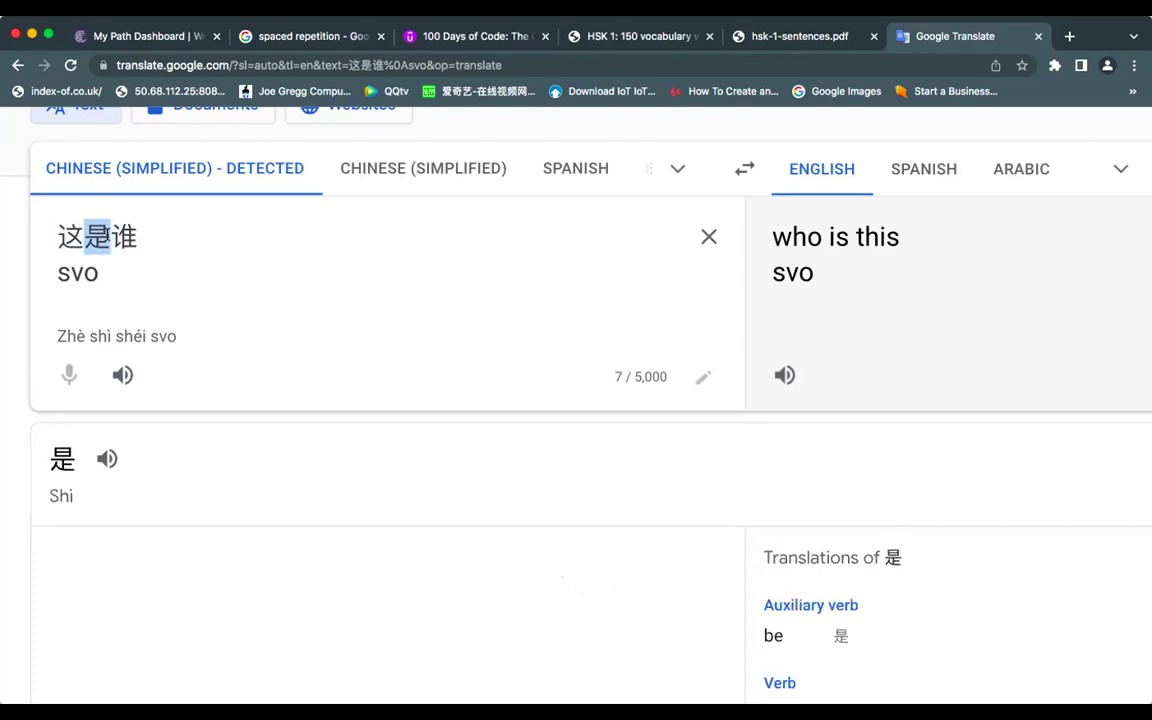
left_click(109, 237)
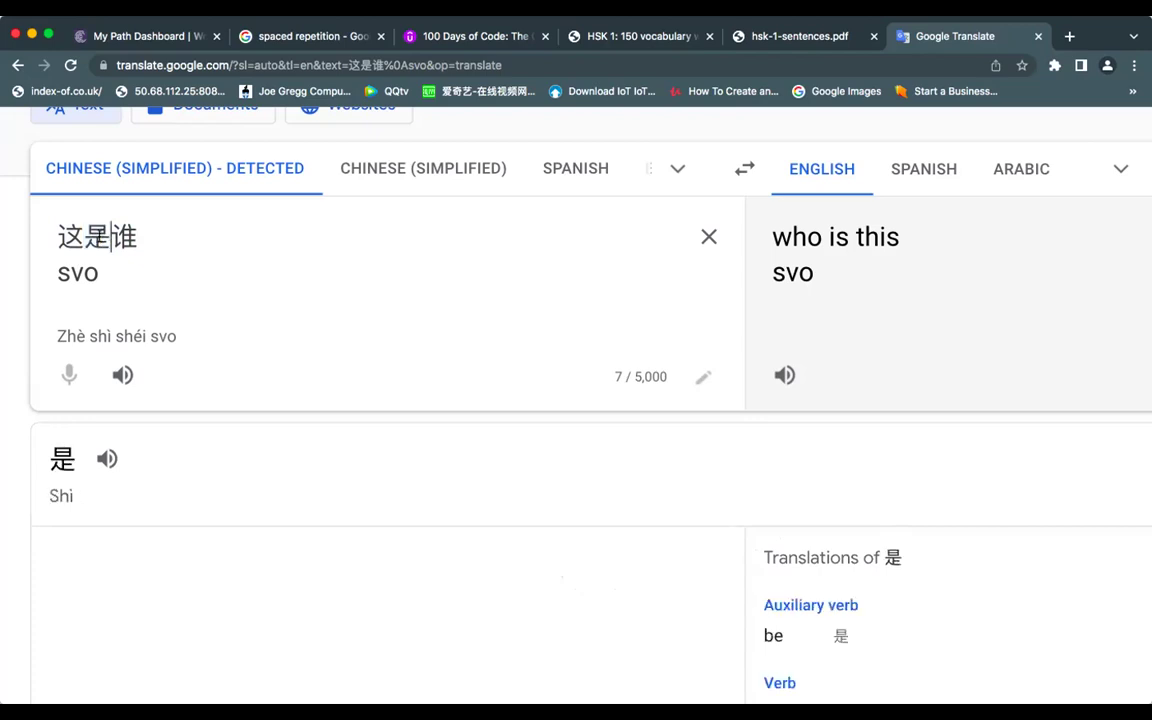
double_click(96, 237)
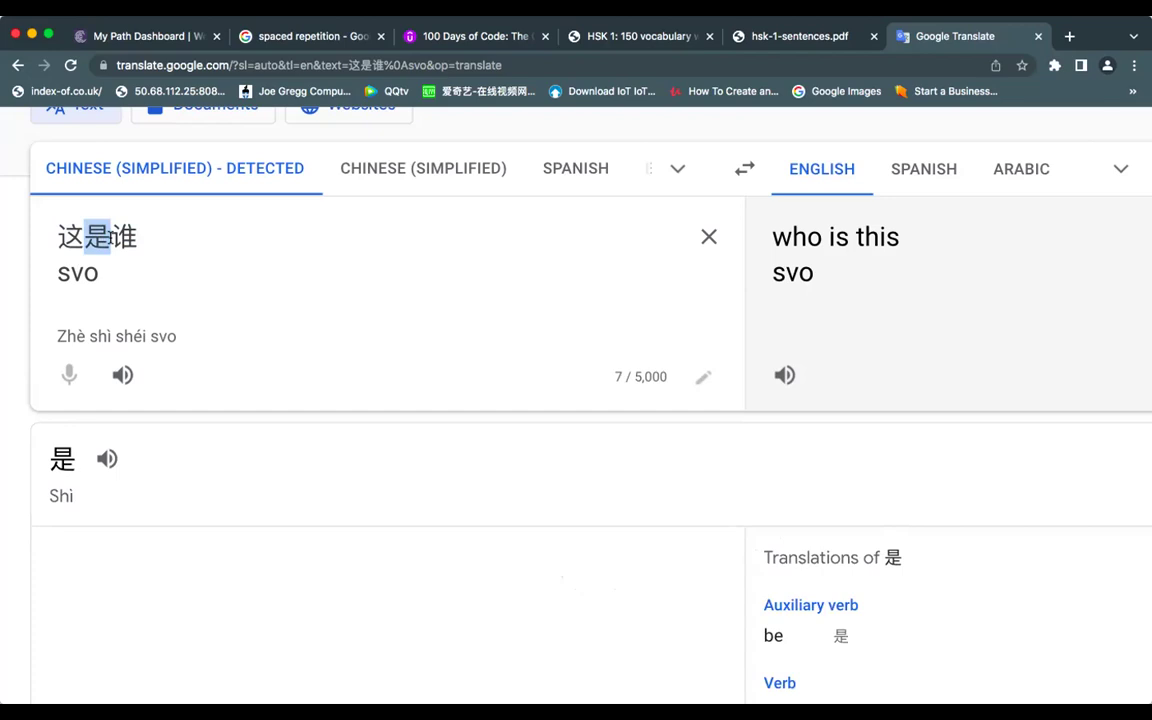
double_click(124, 237)
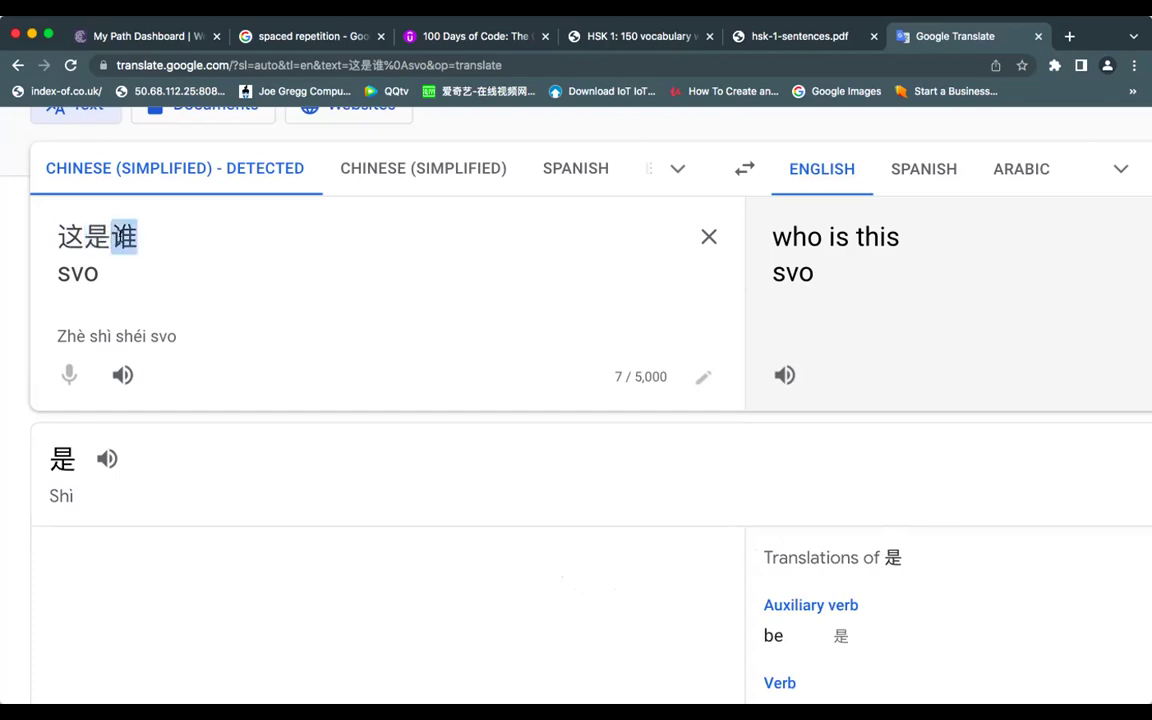
left_click(154, 236)
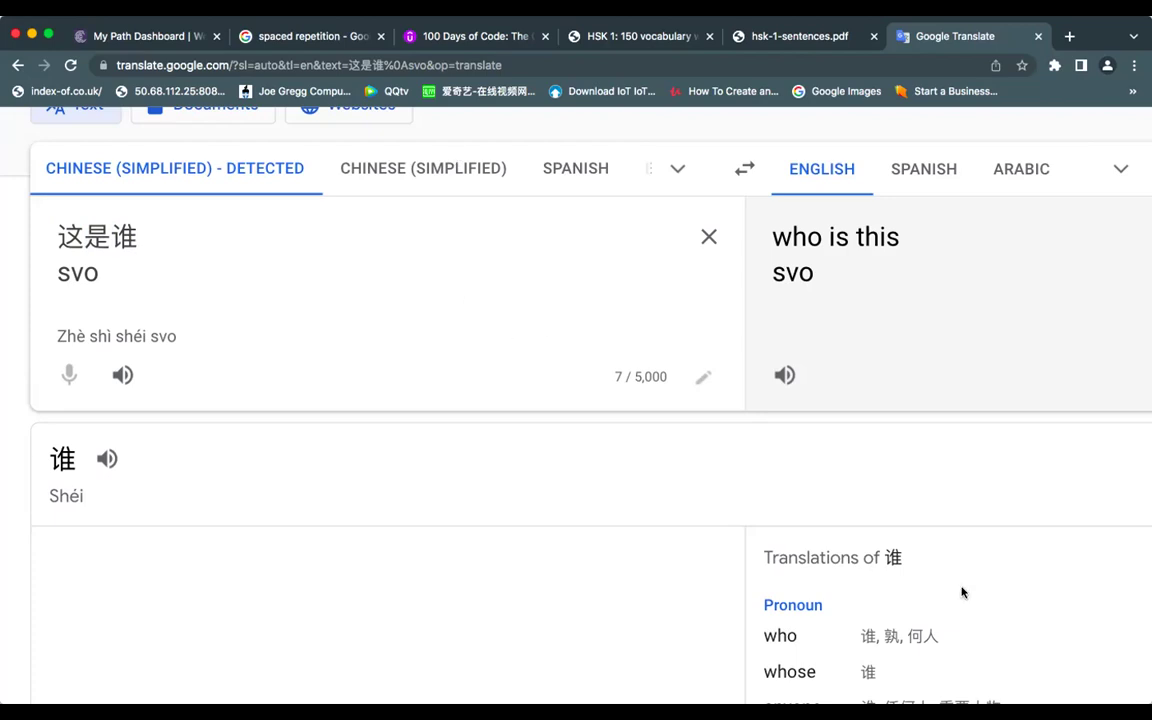
- Switch to the hsk 1 list PDF and look through its vocabulary from the pronouns on page 1 to the nouns on page 2
key("super+Tab")
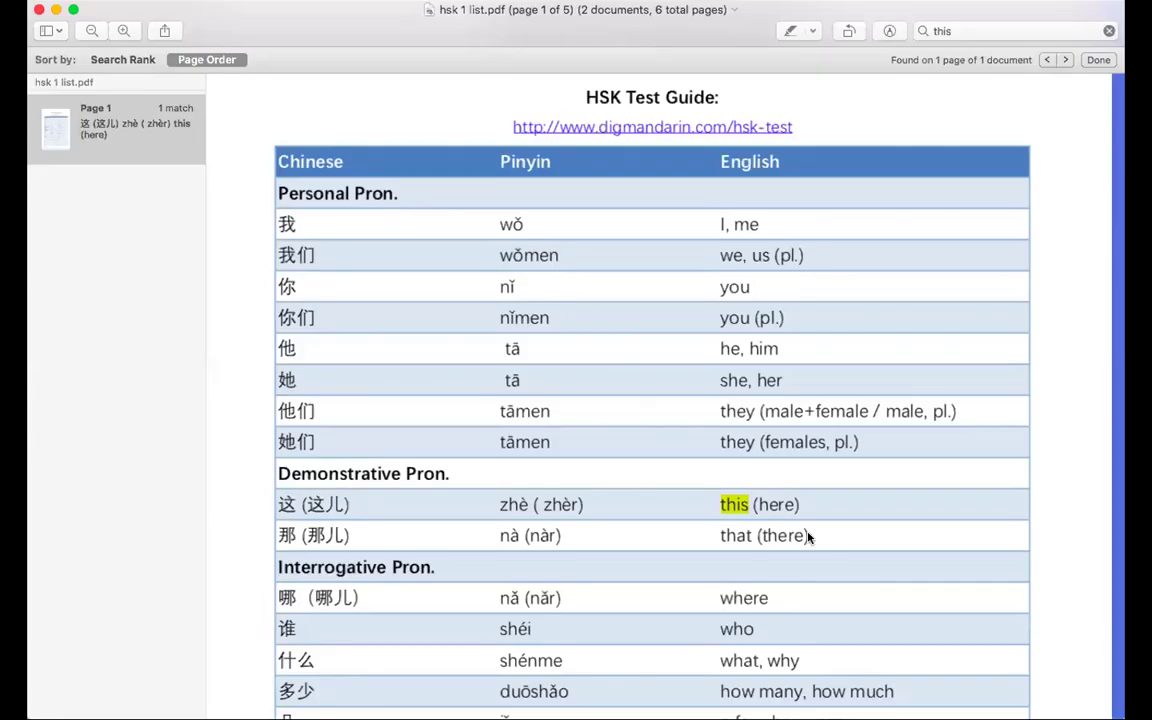
scroll(597, 430, "down", 6)
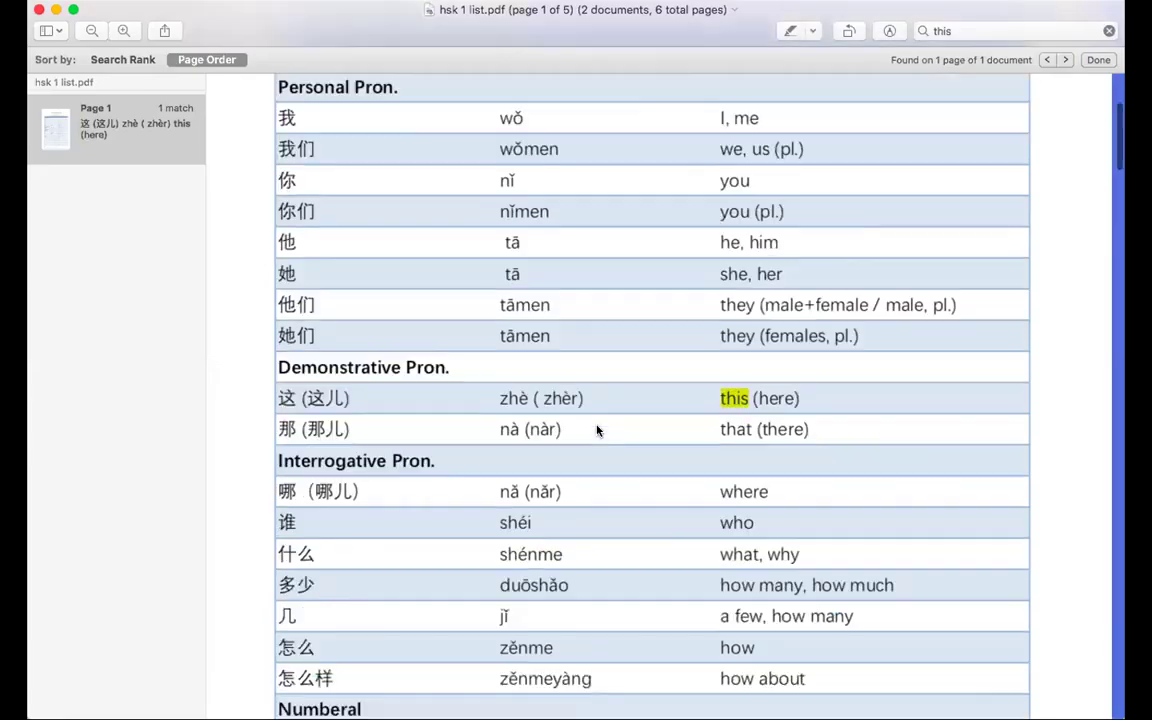
scroll(597, 430, "down", 10)
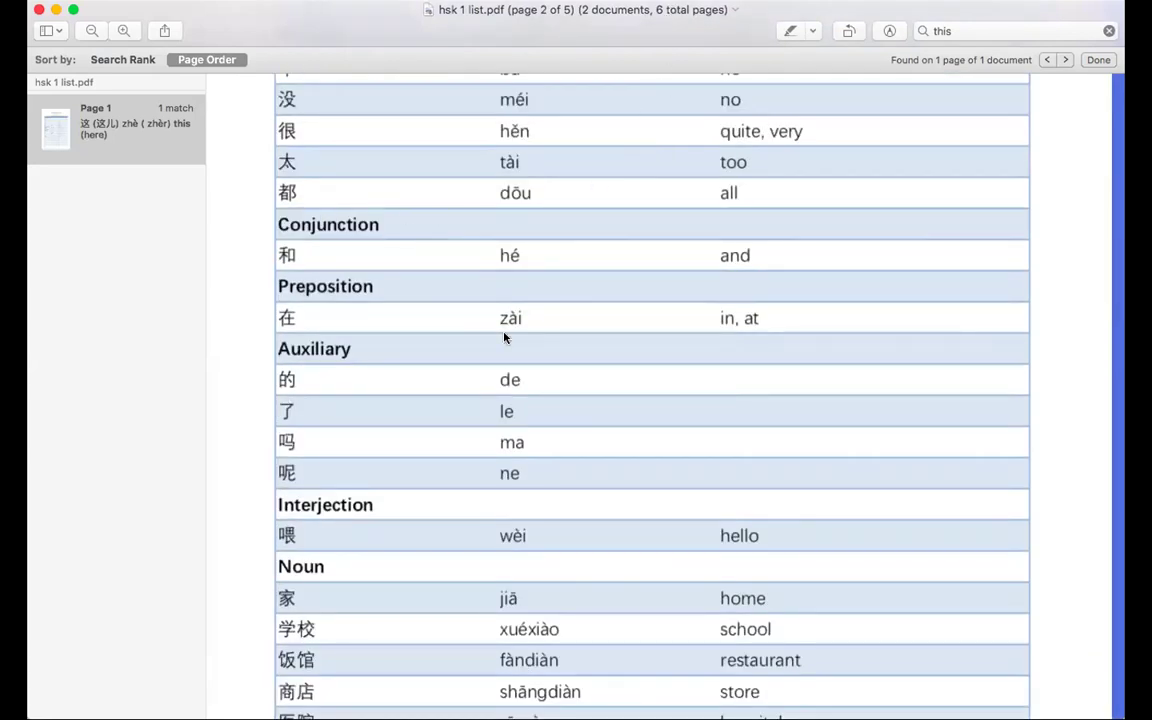
key("super+Tab")
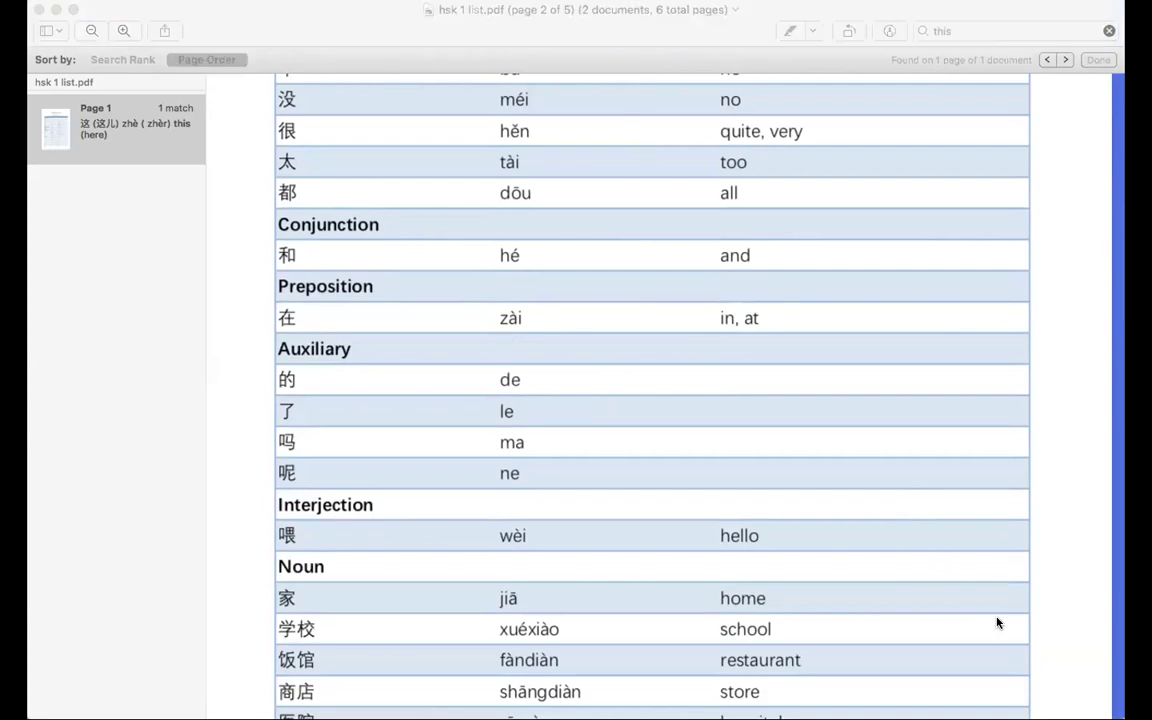